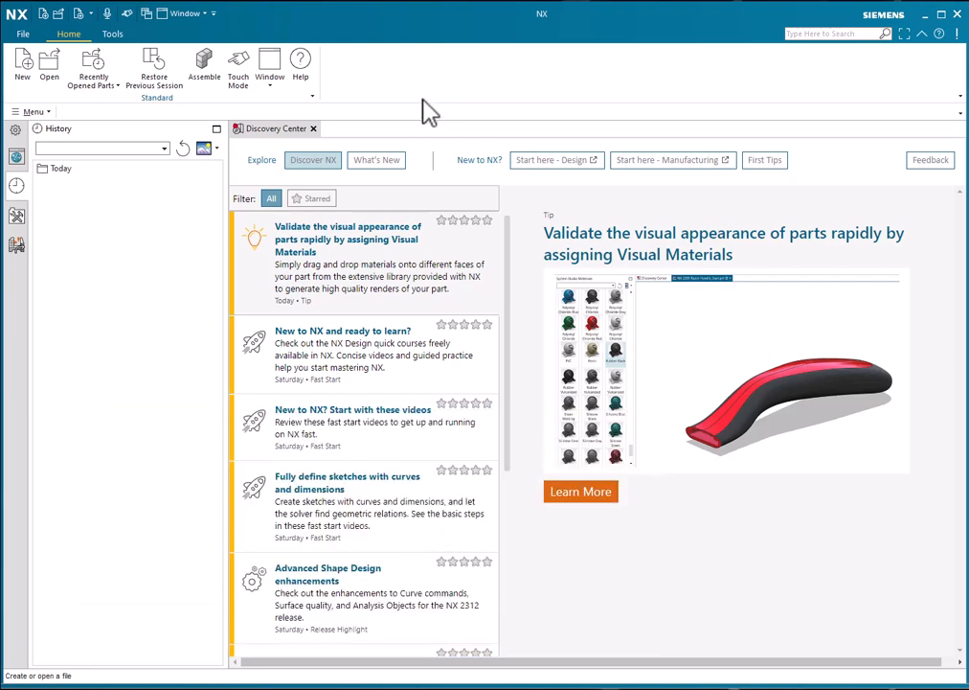
- Create a new part file from the Model template in millimetres, keeping the default name and folder
left_click(23, 65)
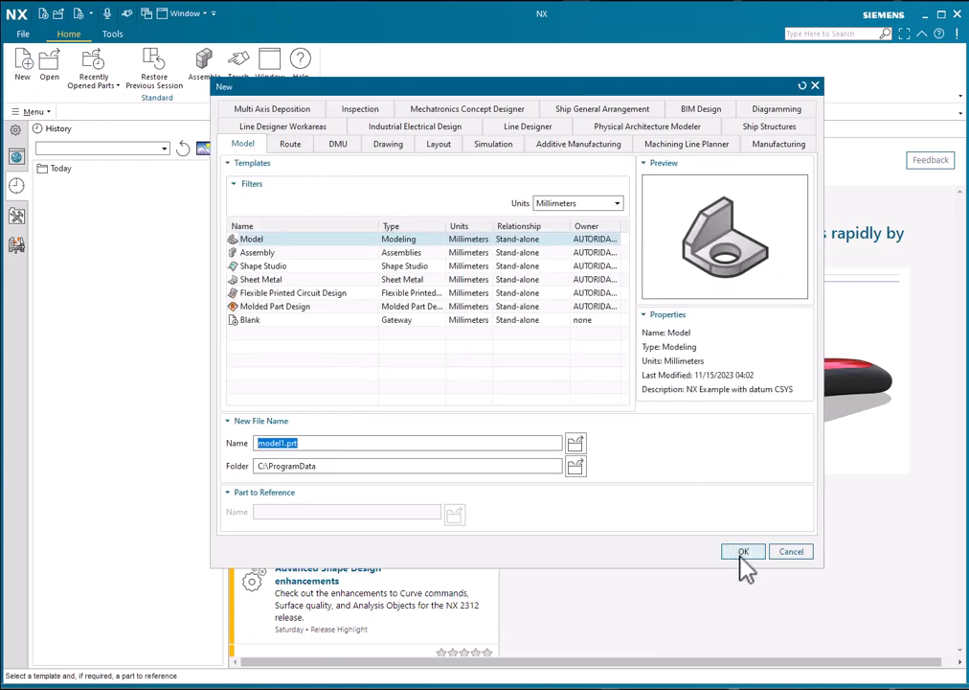
left_click(740, 555)
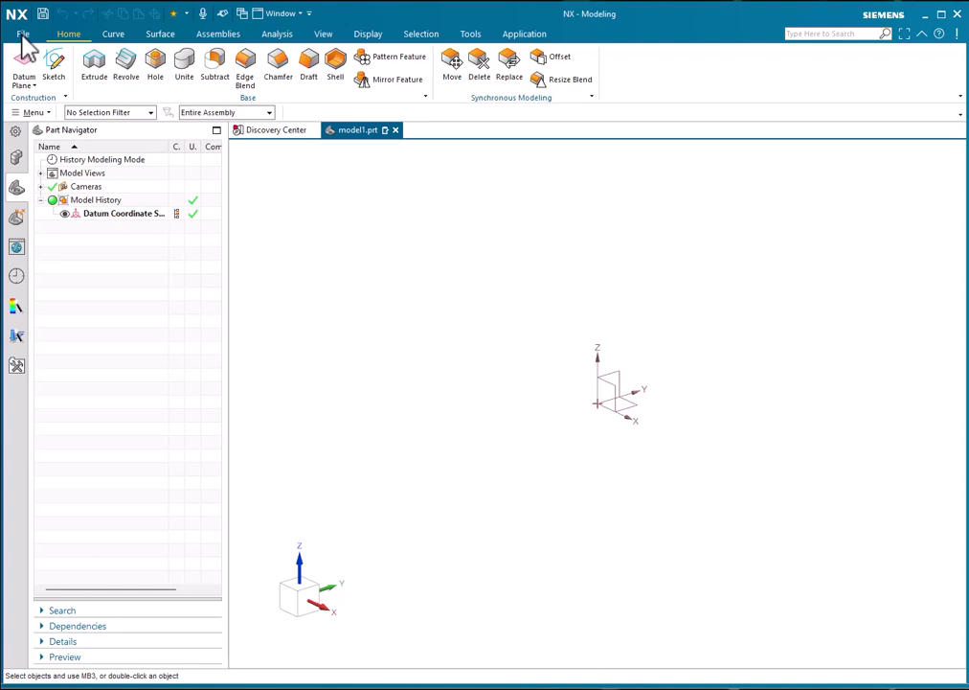
- Import the Parasolid file base_mouse.x_t from the Modelos folder into the work part, including curves, sheets and solids
left_click(23, 34)
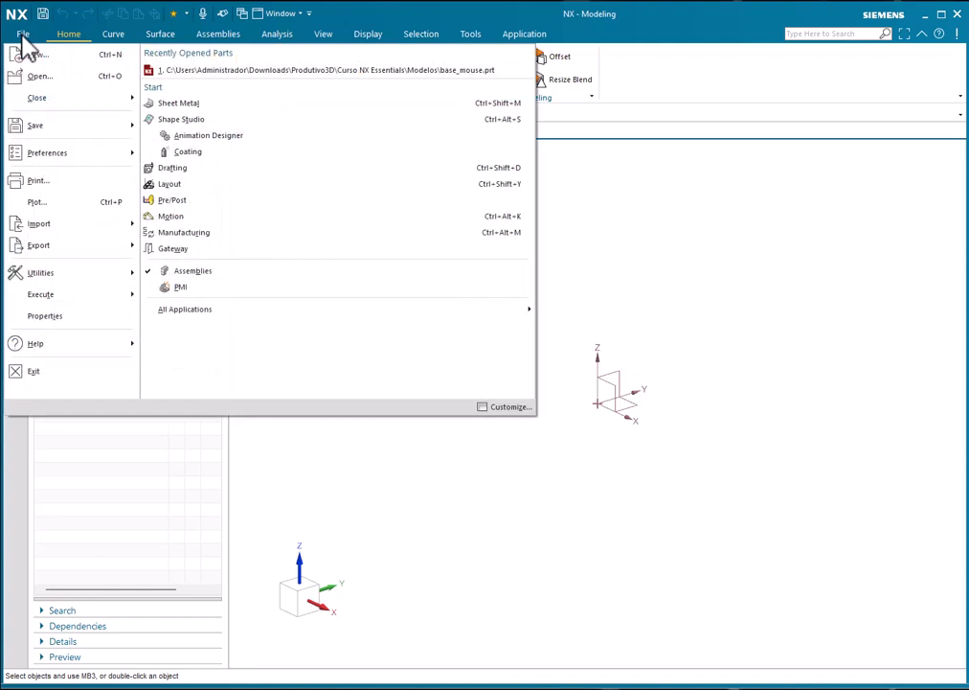
mouse_move(67, 218)
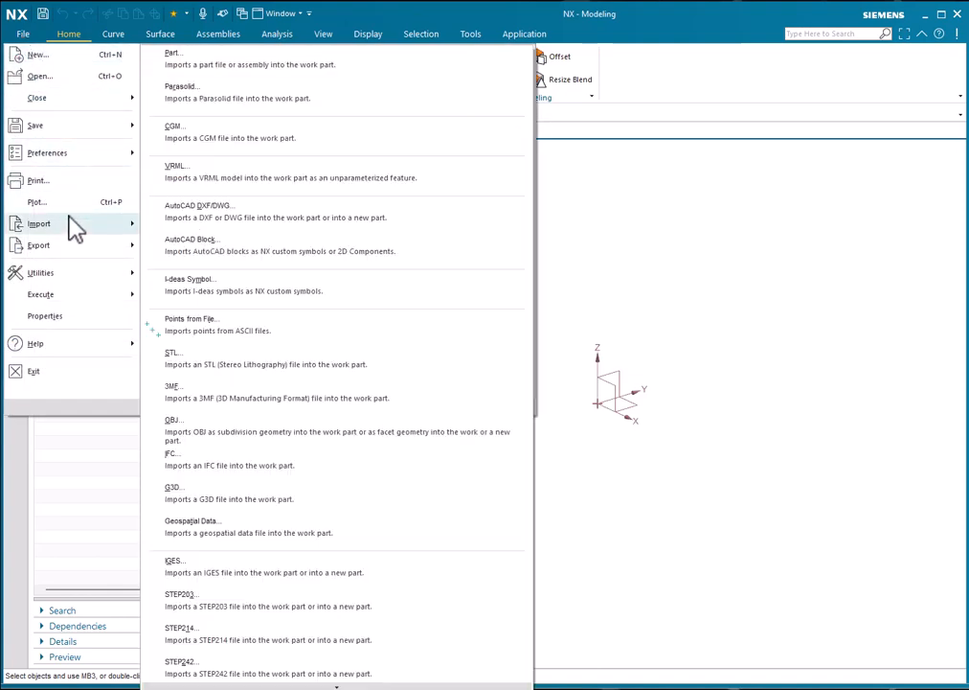
left_click(251, 99)
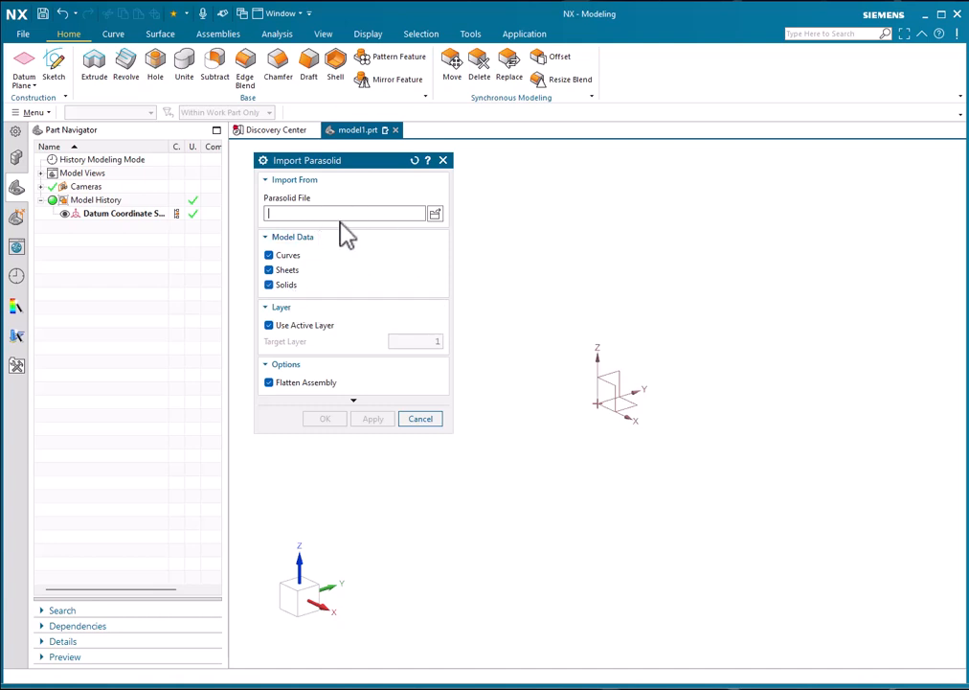
left_click(436, 215)
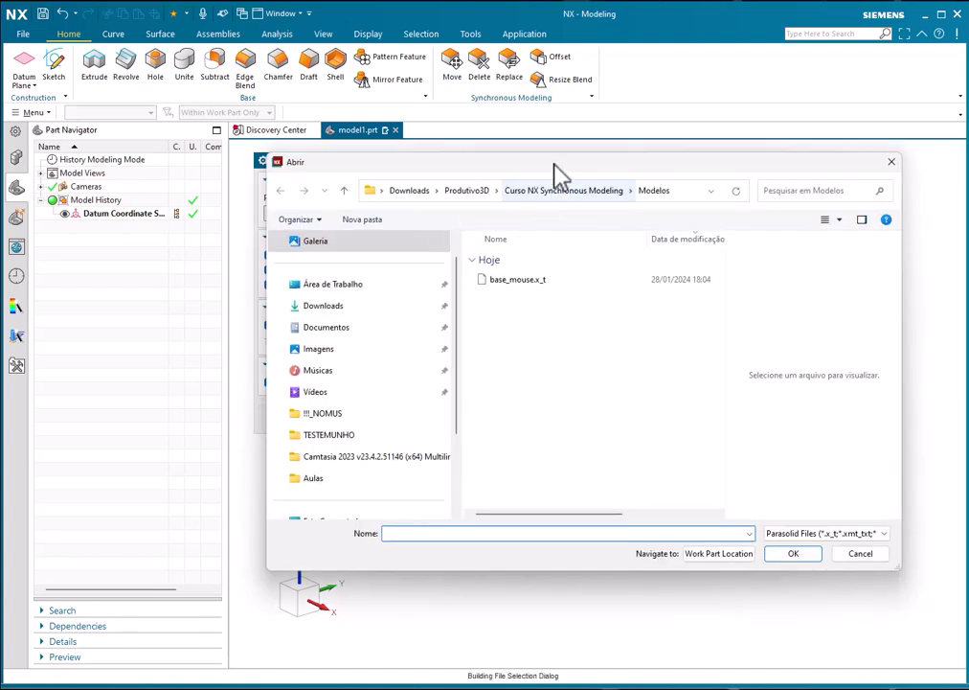
left_click(511, 282)
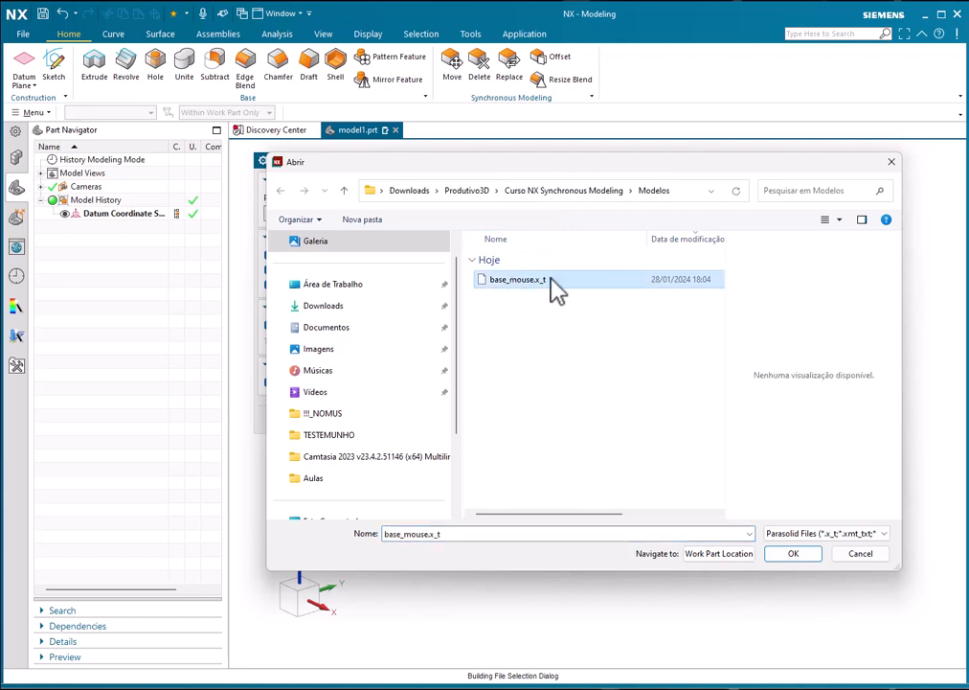
left_click(793, 553)
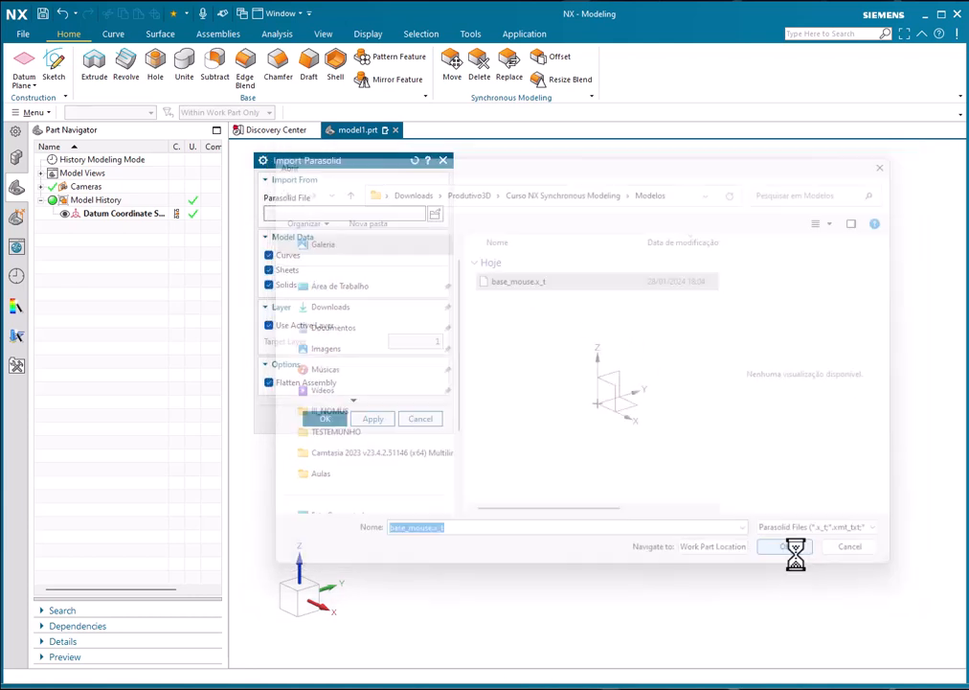
left_click(328, 422)
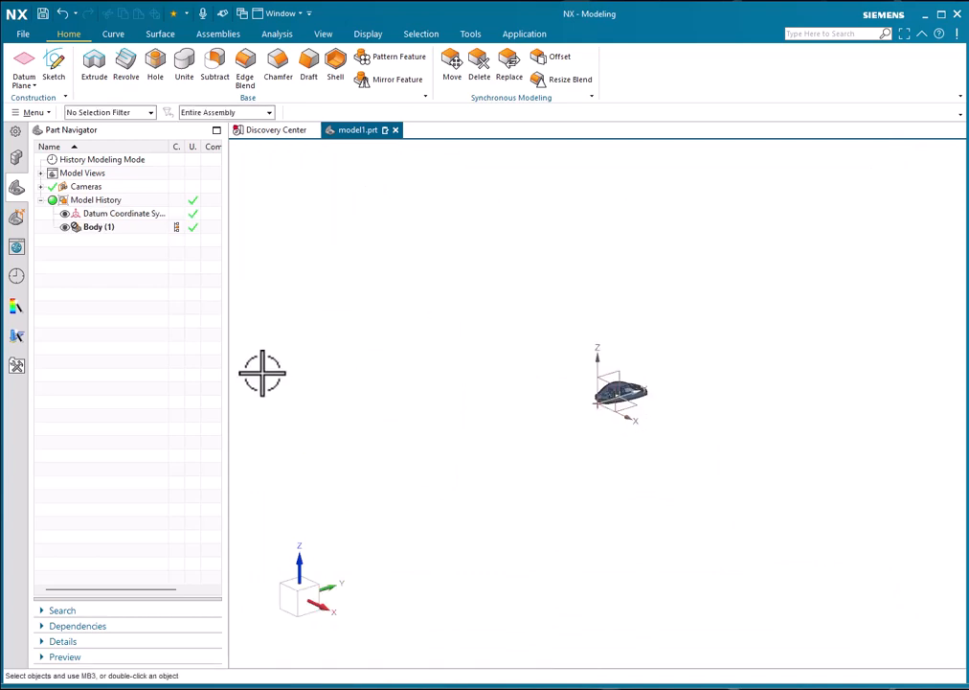
- Examine the imported mouse base as a whole, including the central round opening, its surrounding ribs and the outer wall
key("ctrl+f")
middle_click_drag(695, 411, 684, 457)
scroll(675, 445, "up", 3)
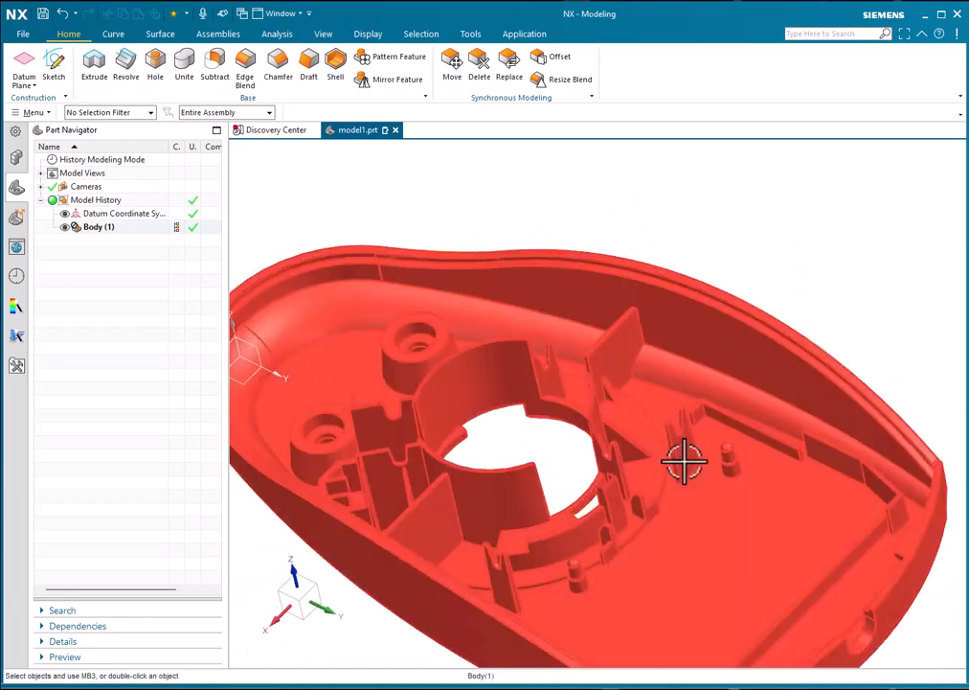
middle_click_drag(654, 402, 635, 498)
scroll(635, 498, "up", 3)
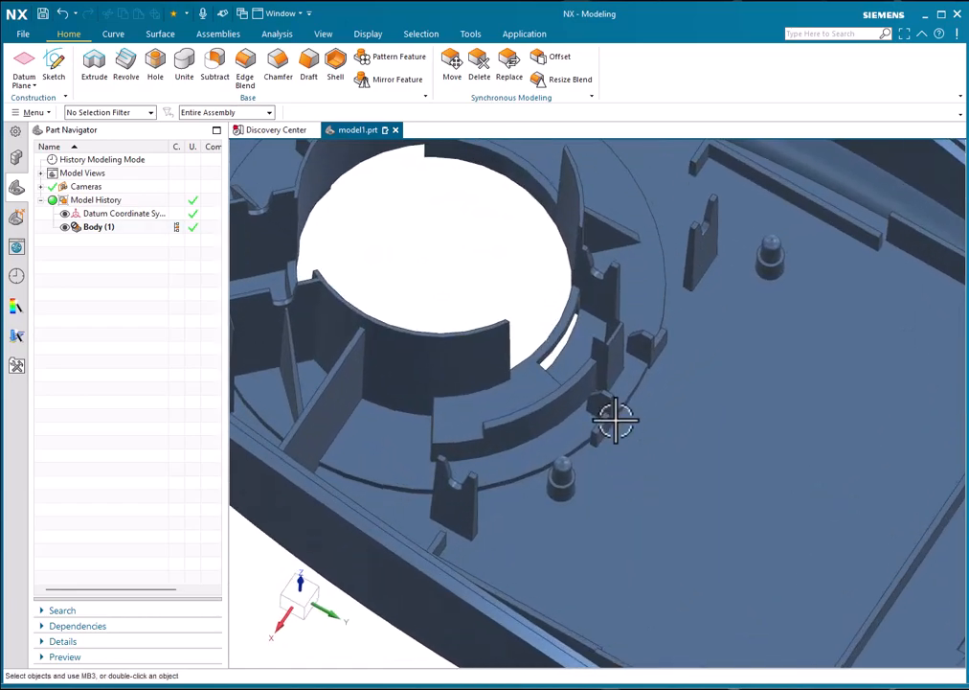
scroll(615, 418, "down", 4)
middle_click_drag(615, 417, 510, 442)
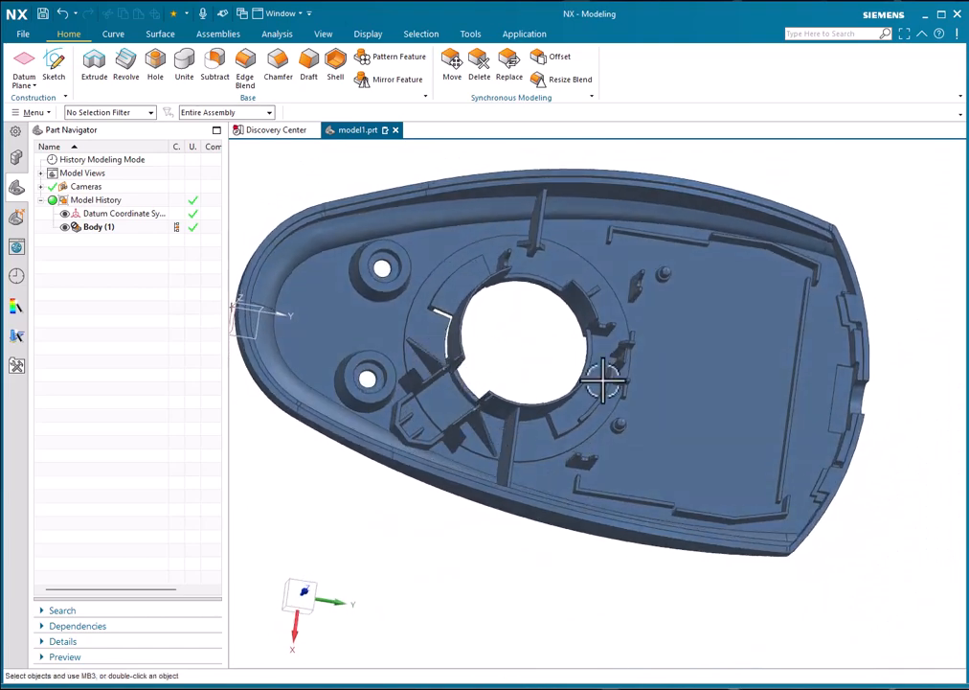
middle_click_drag(605, 378, 660, 368)
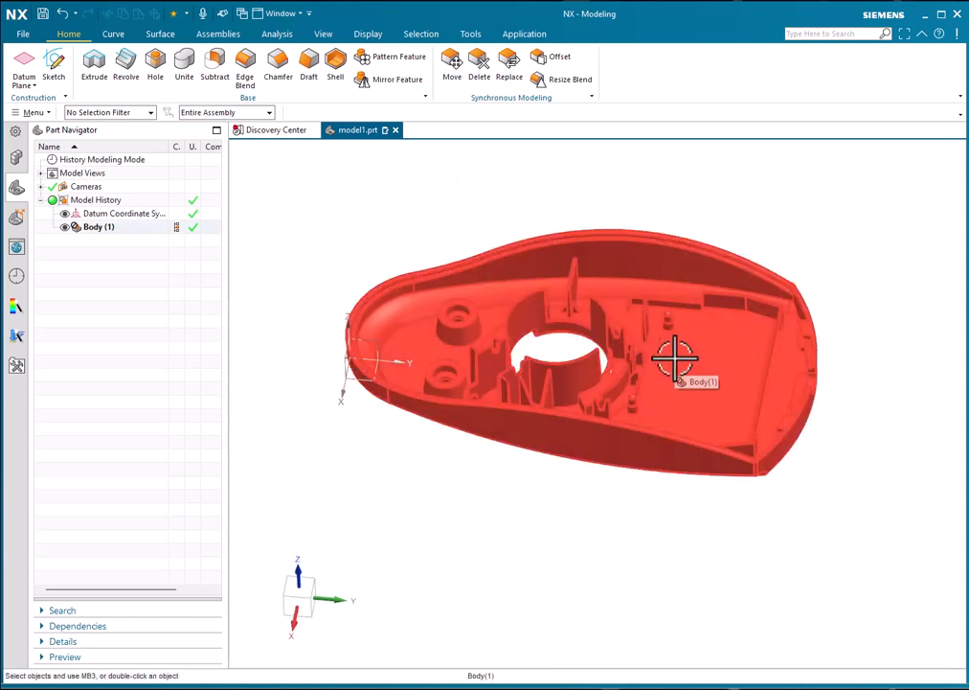
middle_click_drag(764, 392, 719, 364)
scroll(682, 288, "up", 3)
scroll(682, 286, "up", 1)
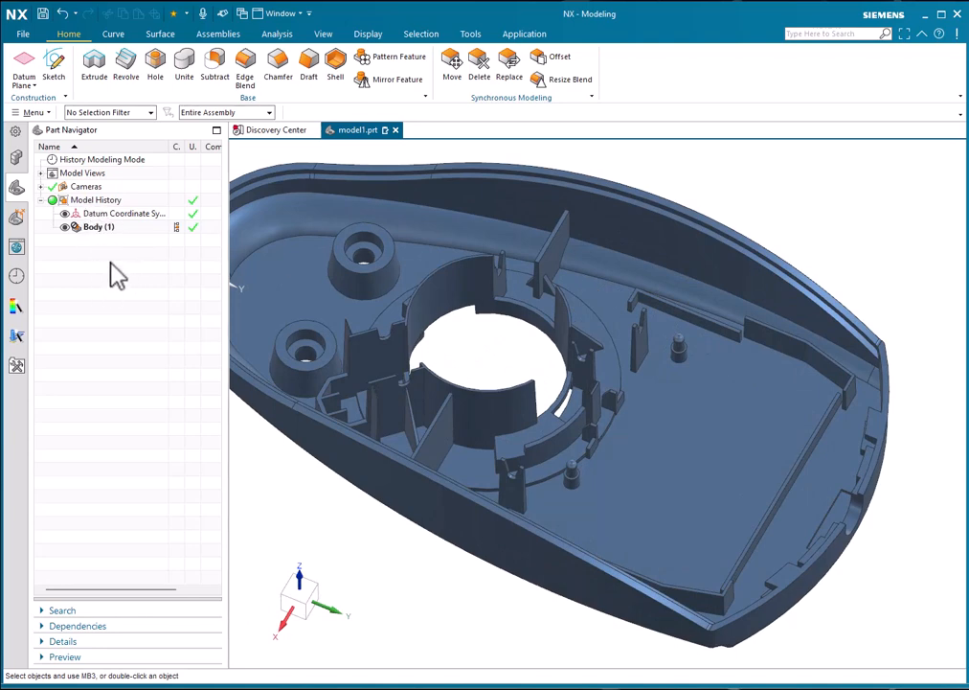
- Inspect the two screw bosses, then the ribs, clips and locating pins around the central opening of the mouse base
key("ctrl+f")
middle_click_drag(602, 359, 709, 382)
scroll(400, 416, "up", 5)
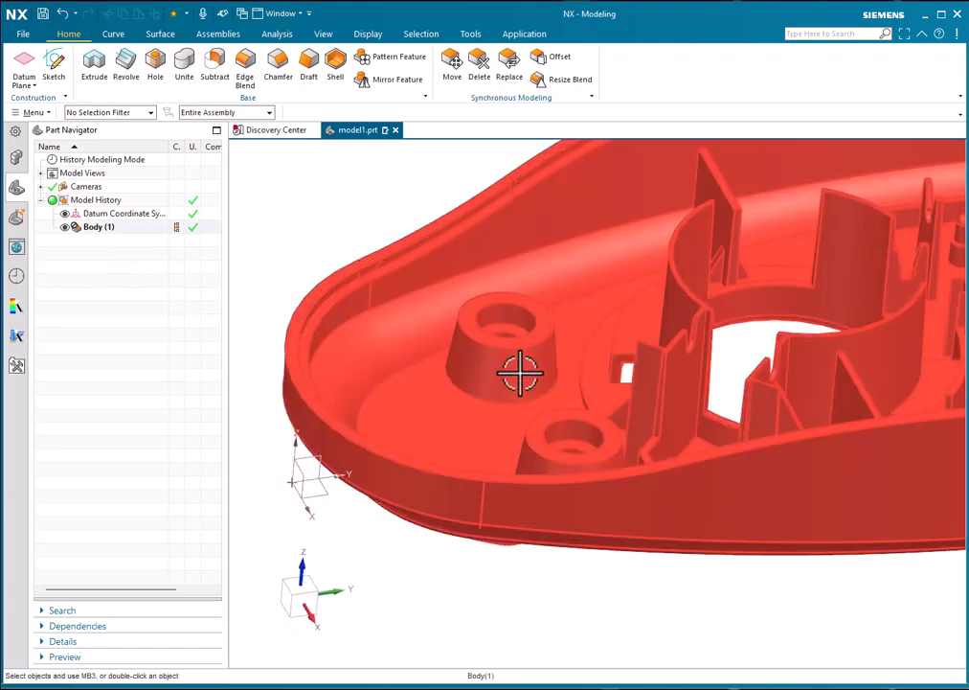
scroll(516, 361, "down", 5)
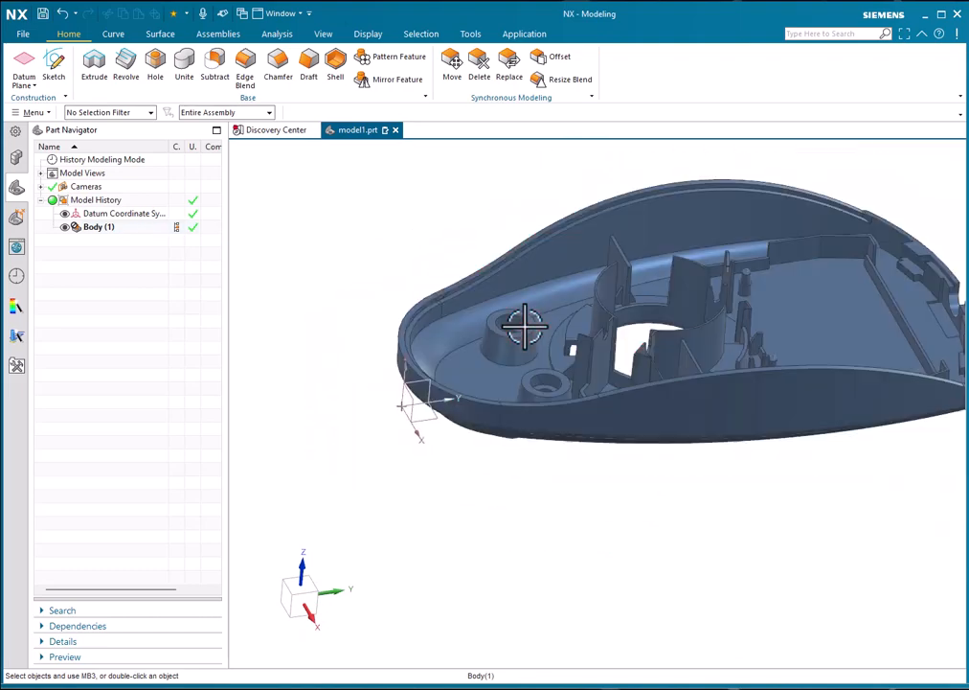
middle_click_drag(519, 324, 525, 336)
scroll(534, 329, "up", 5)
scroll(535, 307, "down", 2)
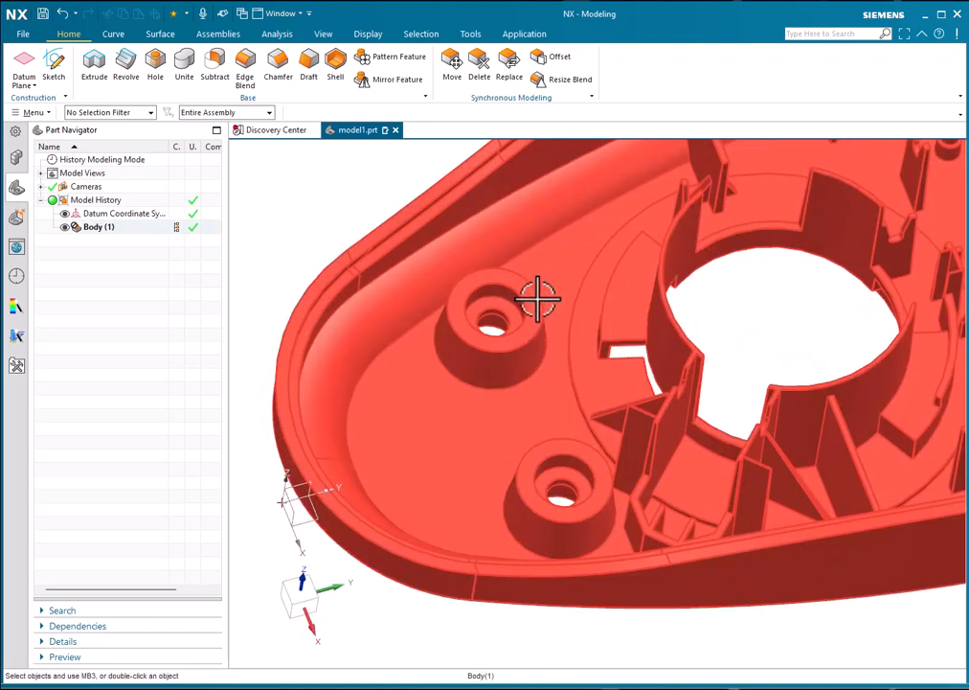
scroll(530, 311, "down", 2)
middle_click_drag(618, 347, 577, 346)
middle_click_drag(870, 378, 852, 396)
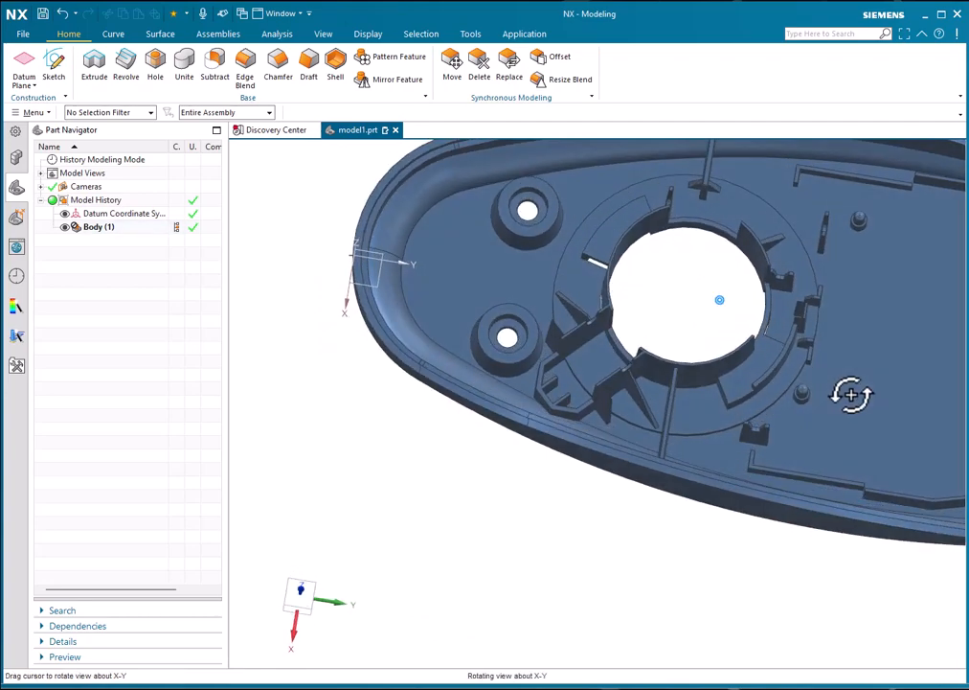
scroll(818, 405, "up", 6)
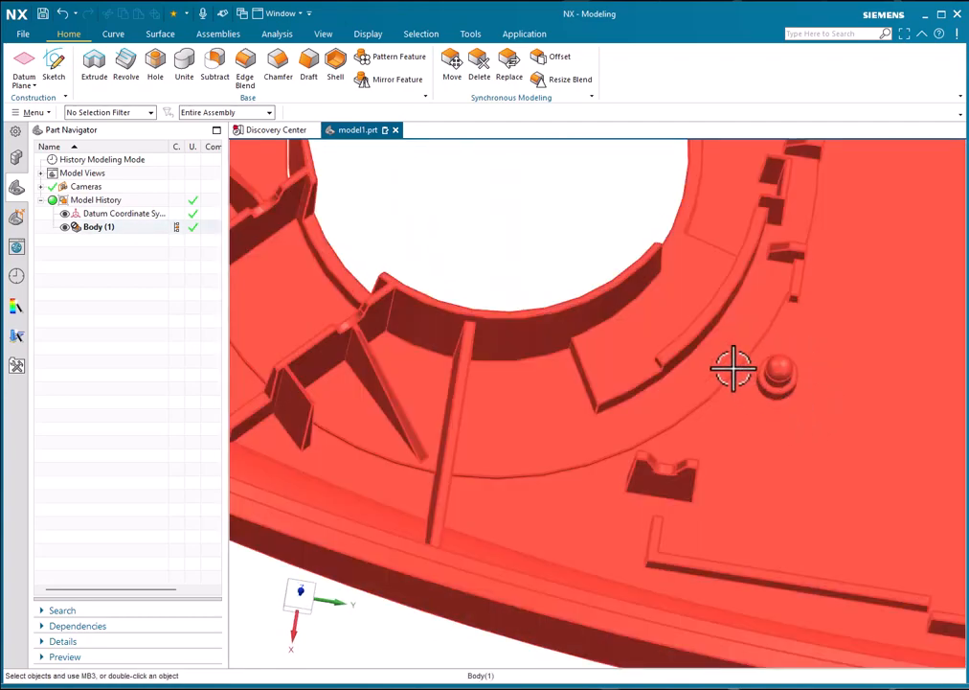
scroll(756, 396, "down", 4)
mouse_move(756, 395)
middle_mouse_down()
mouse_move(751, 361)
mouse_move(755, 376)
middle_mouse_up()
scroll(653, 426, "down", 3)
mouse_move(653, 426)
middle_mouse_down()
mouse_move(671, 407)
mouse_move(661, 407)
middle_mouse_up()
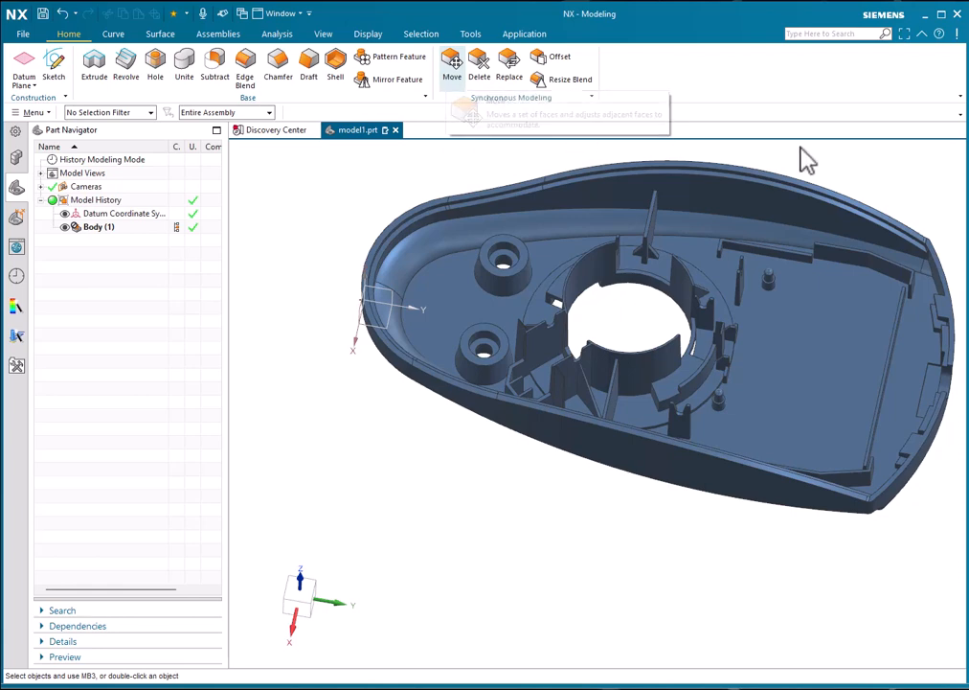
- Review the mouse base's interior from above and at an angle, comparing the pins, ribs and bosses as candidates for face edits
middle_click_drag(736, 372, 762, 367)
scroll(737, 417, "up", 2)
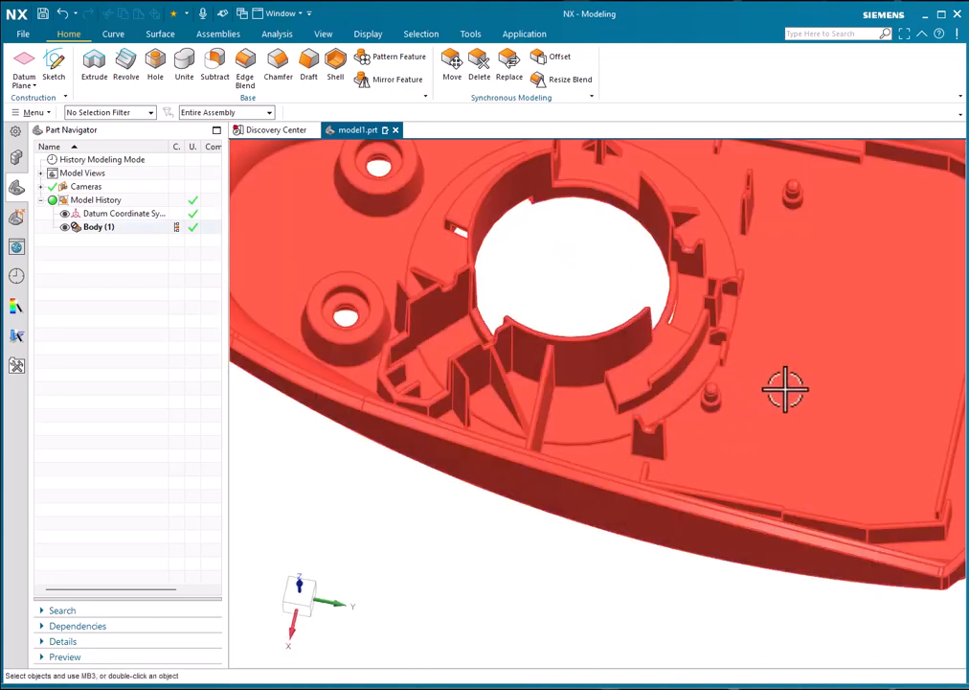
scroll(784, 382, "down", 2)
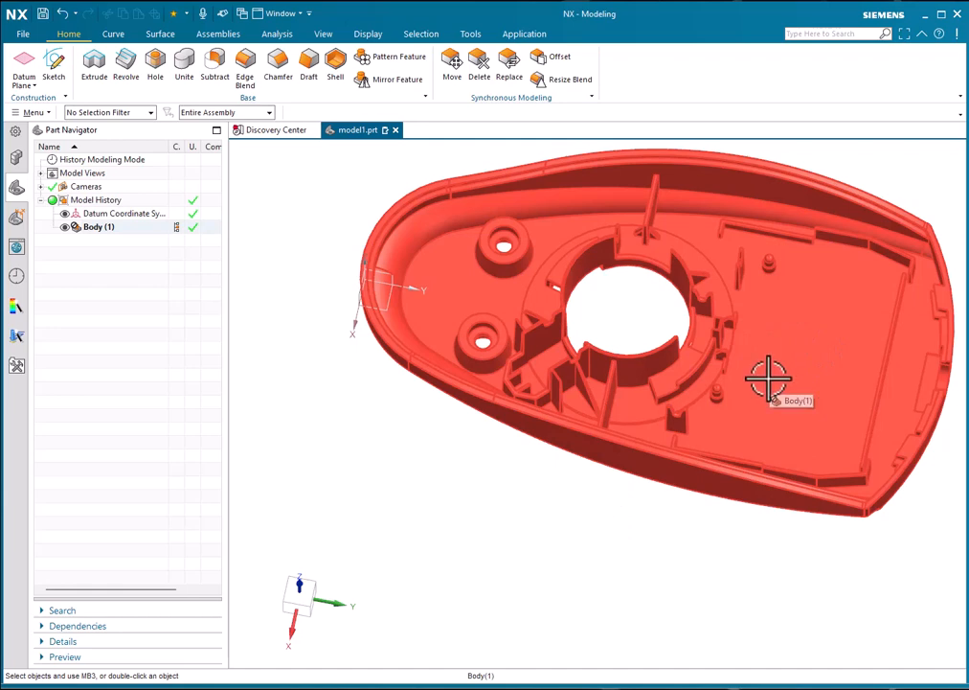
middle_click_drag(723, 374, 754, 257)
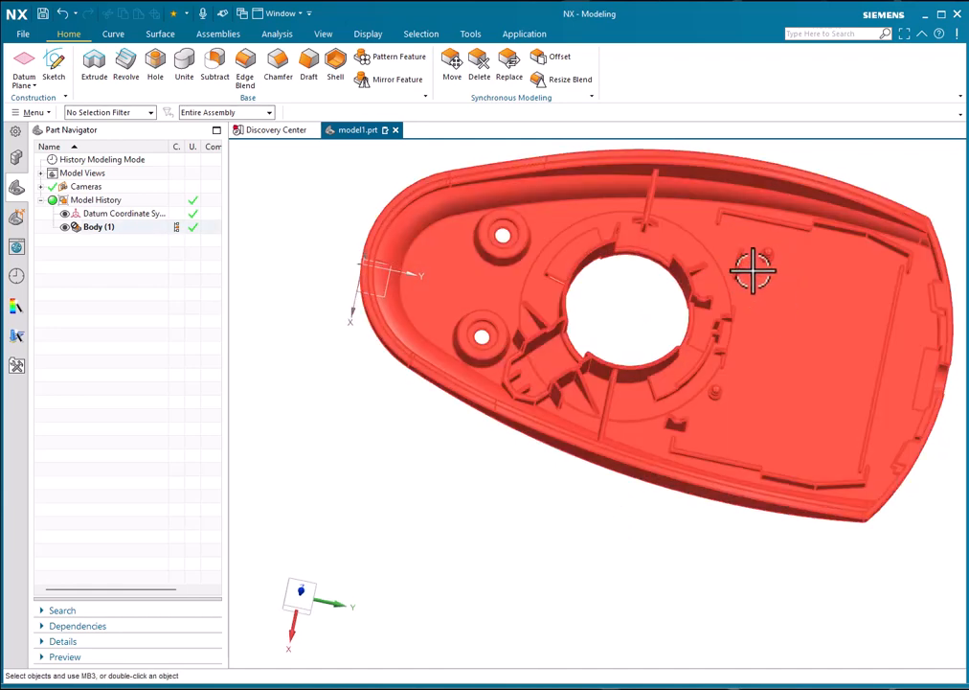
middle_click_drag(759, 316, 805, 305)
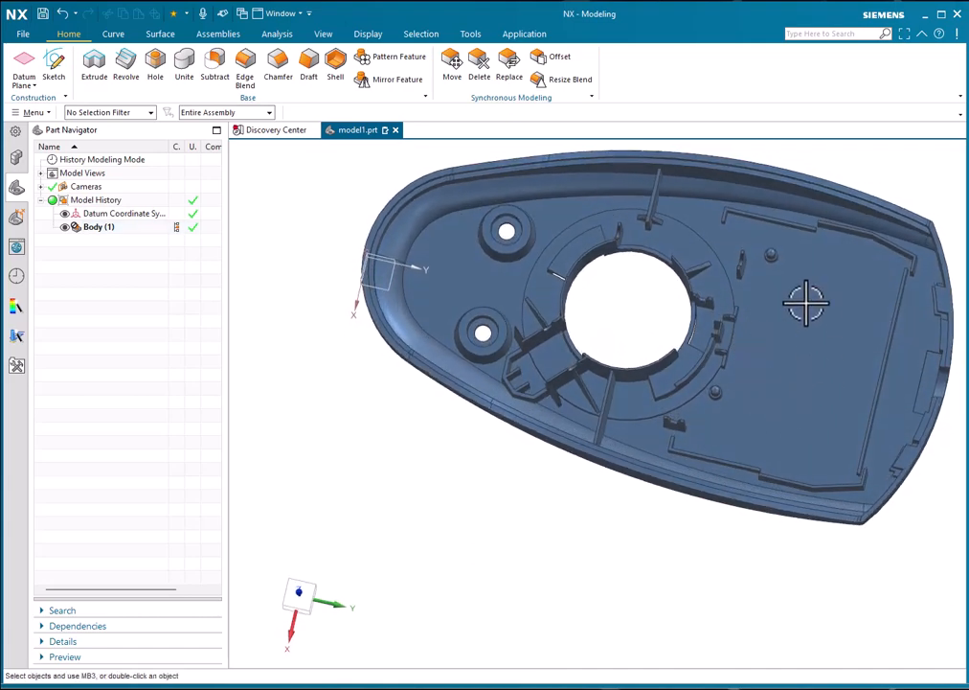
scroll(700, 226, "up", 2)
scroll(701, 227, "up", 1)
middle_click_drag(702, 228, 711, 288)
scroll(710, 506, "down", 1)
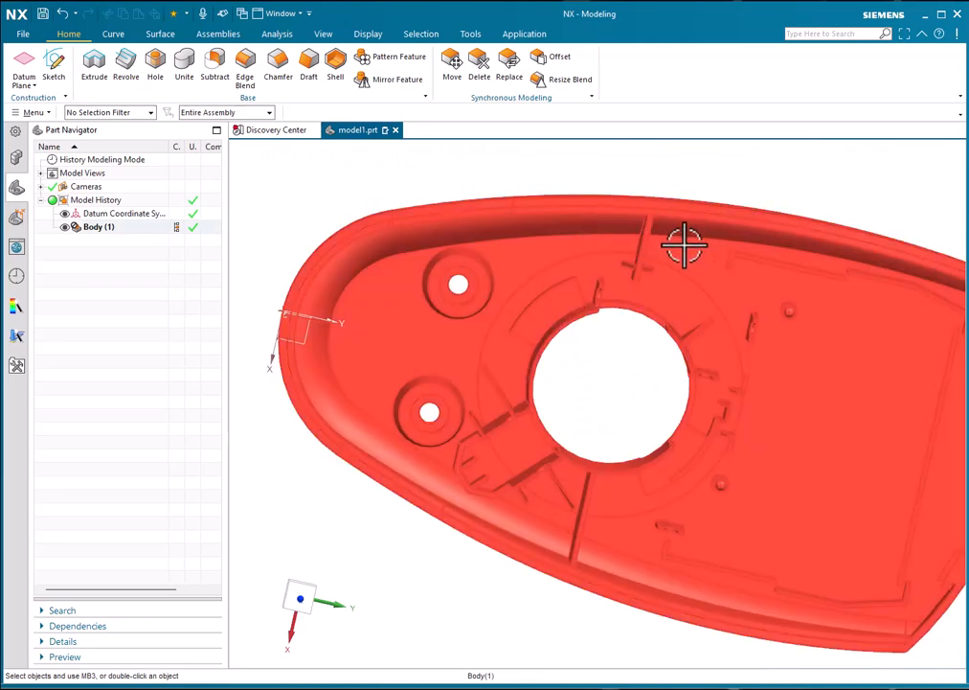
scroll(616, 251, "down", 2)
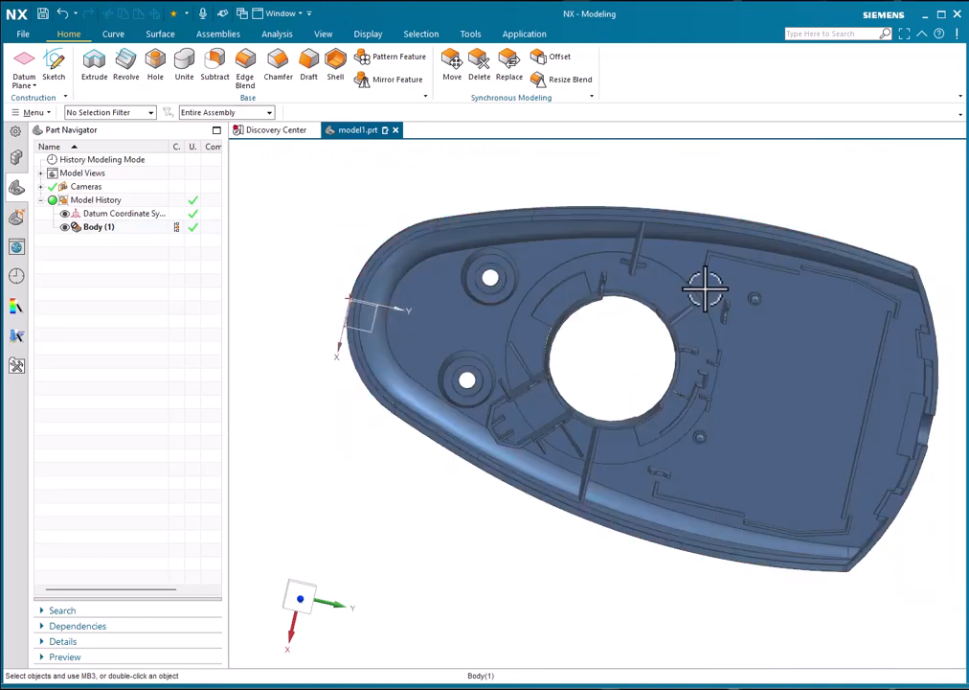
middle_click_drag(703, 287, 706, 246)
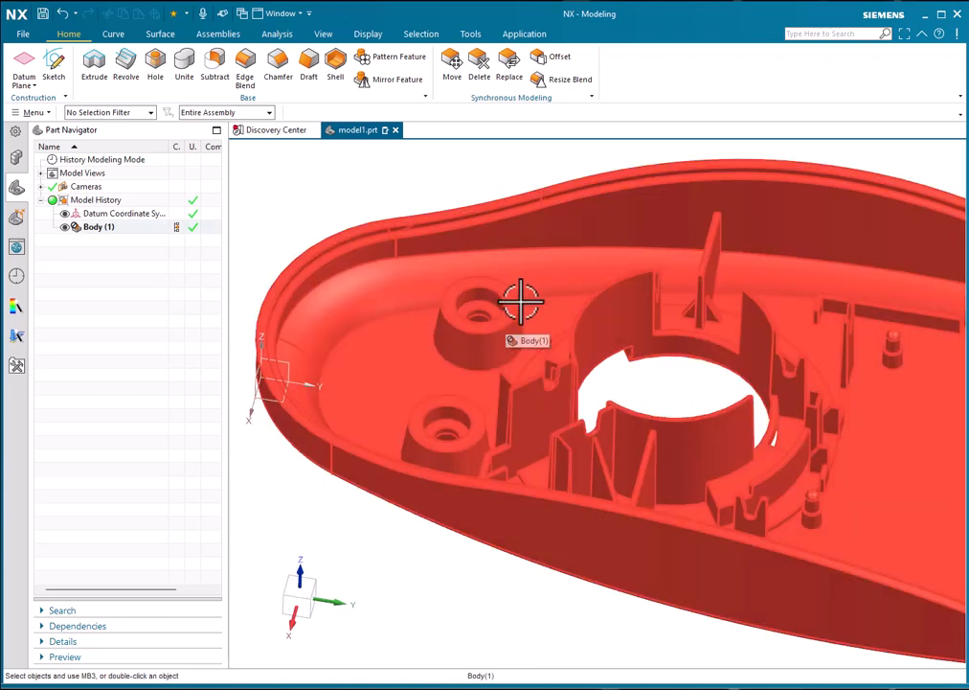
scroll(476, 340, "down", 3)
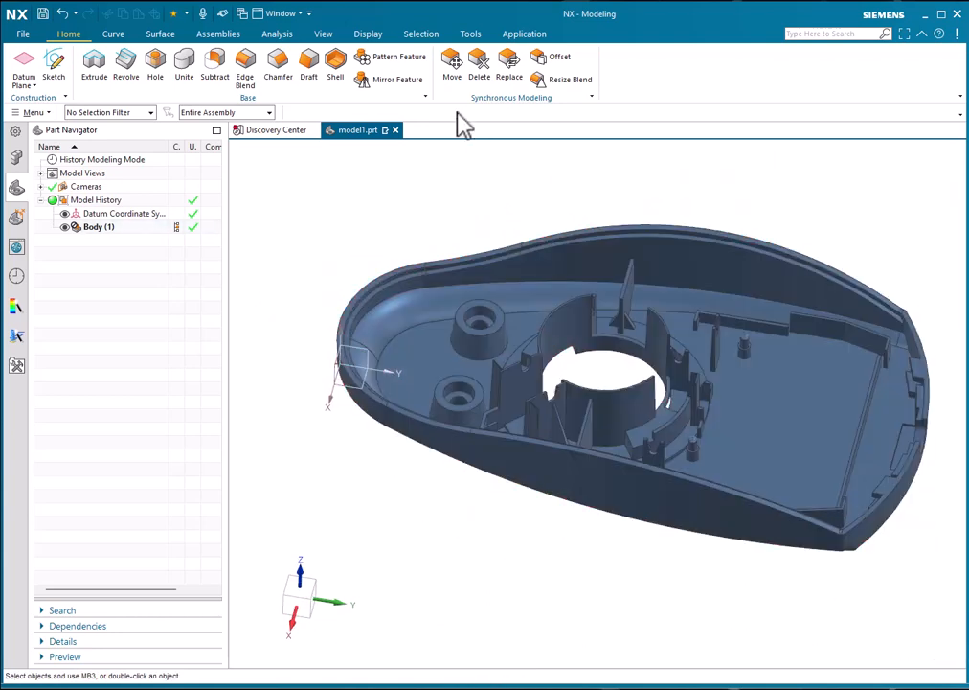
- Start Move Face and select the ring-shaped top face of the farther screw boss with the Single Face rule
left_click(454, 61)
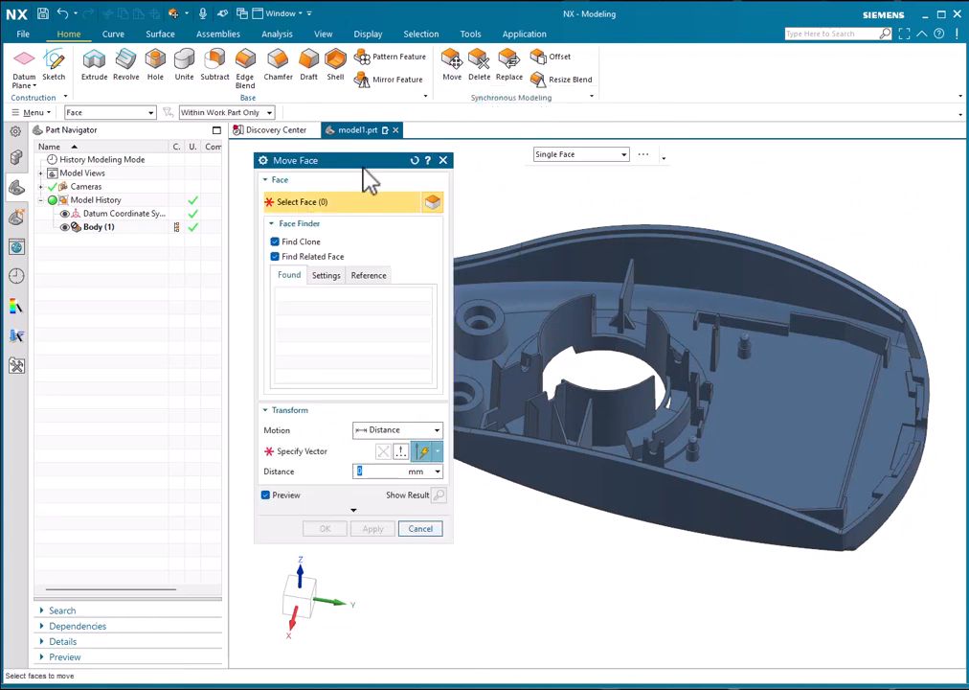
left_click_drag(363, 165, 281, 172)
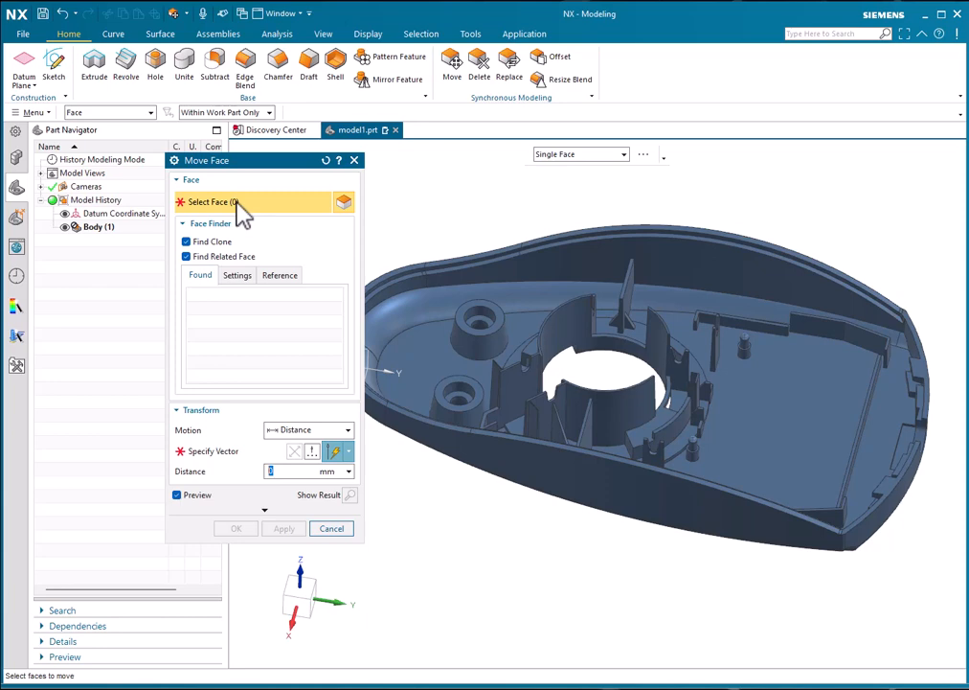
left_click(597, 155)
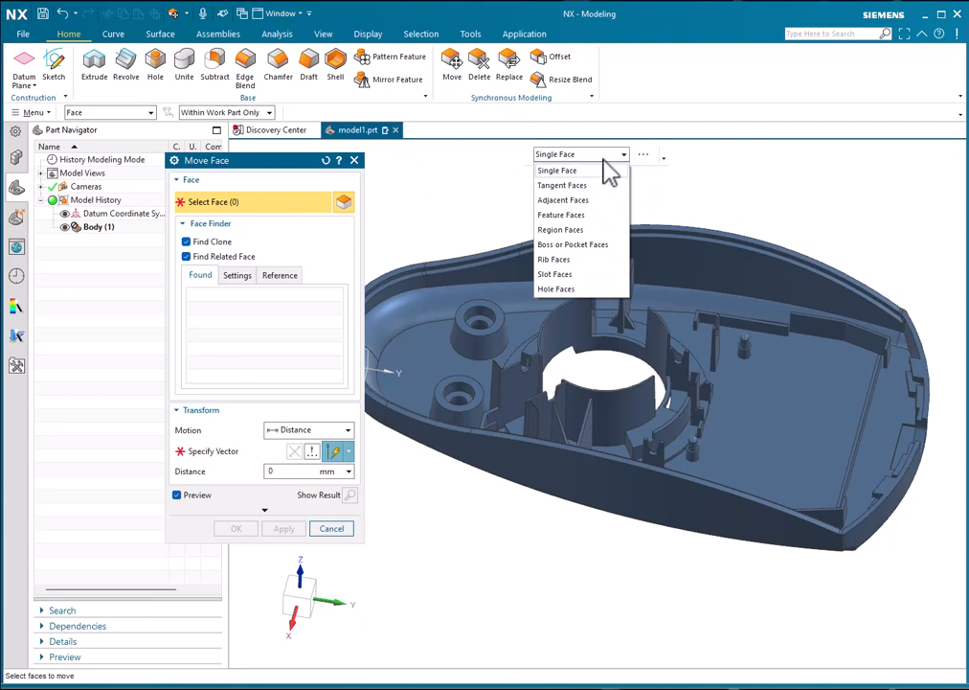
left_click(646, 109)
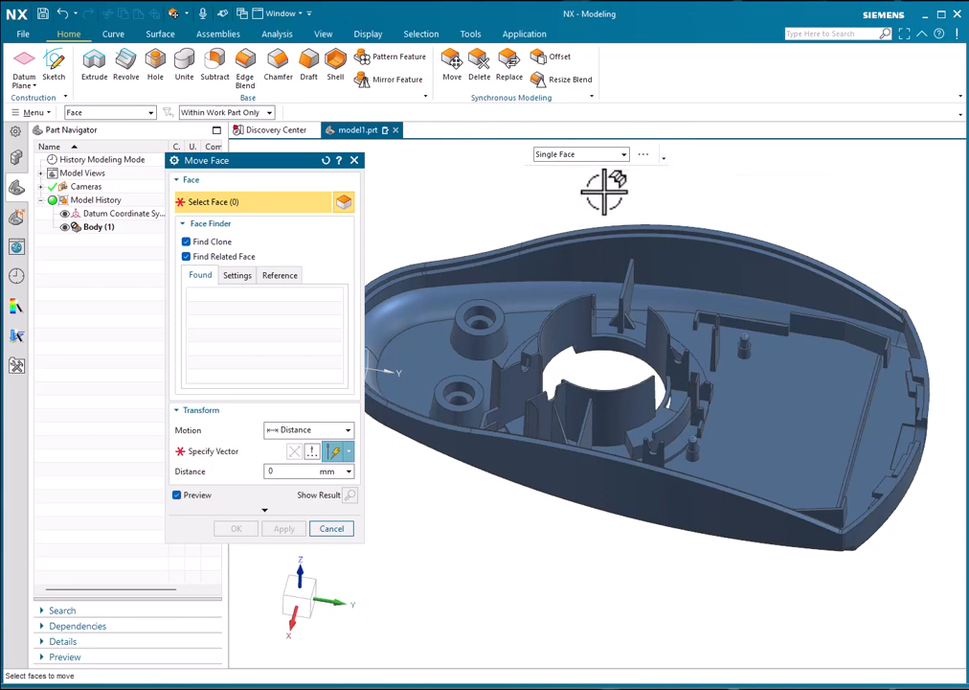
left_click(663, 159)
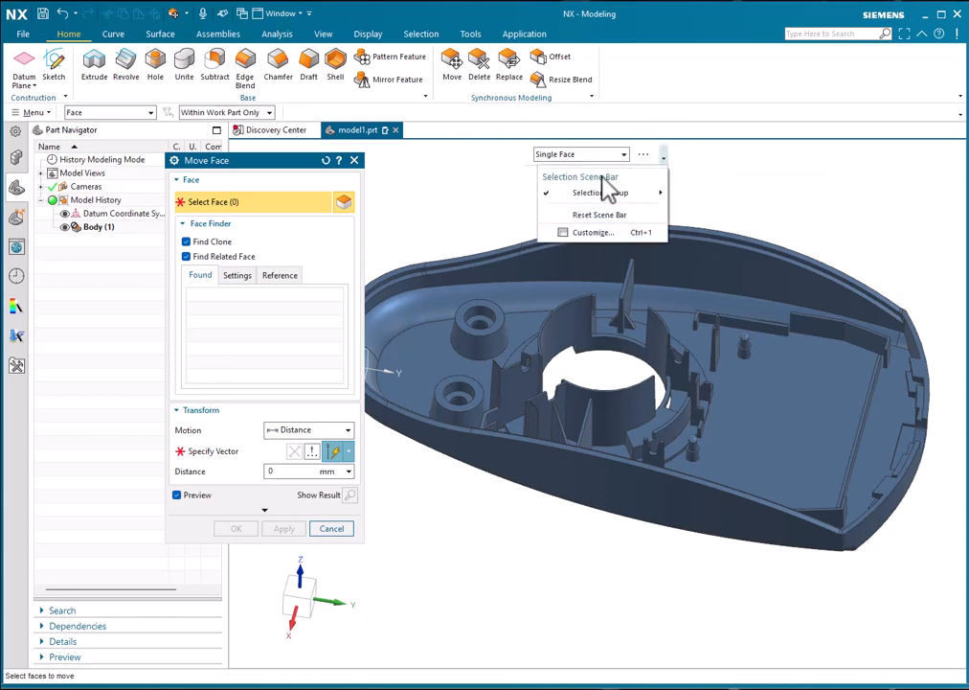
left_click(678, 119)
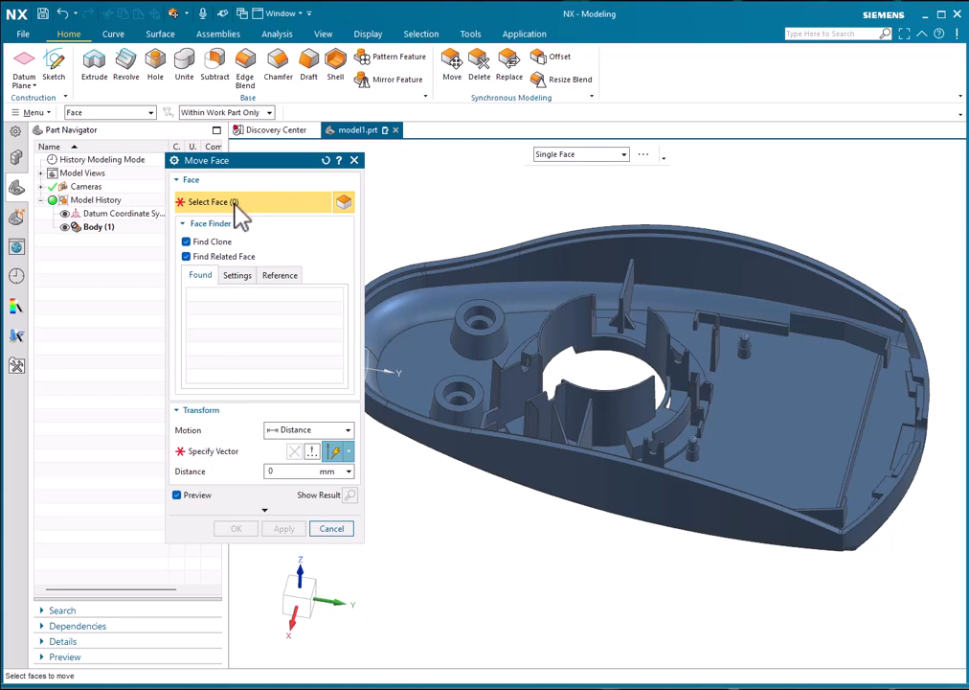
scroll(632, 249, "down", 2)
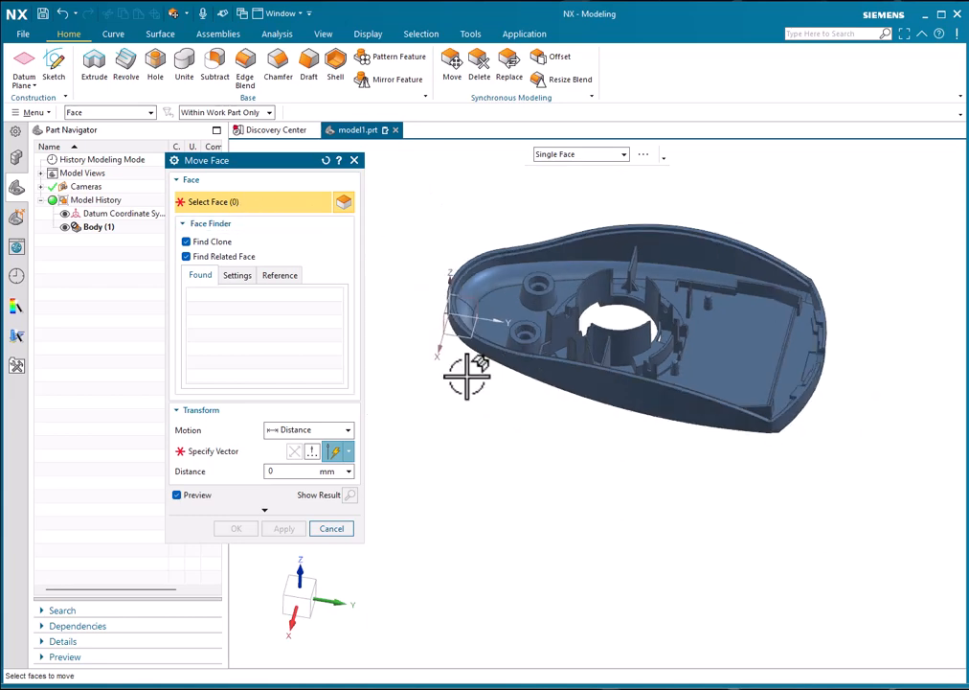
scroll(465, 375, "up", 3)
scroll(598, 282, "down", 2)
scroll(594, 278, "up", 5)
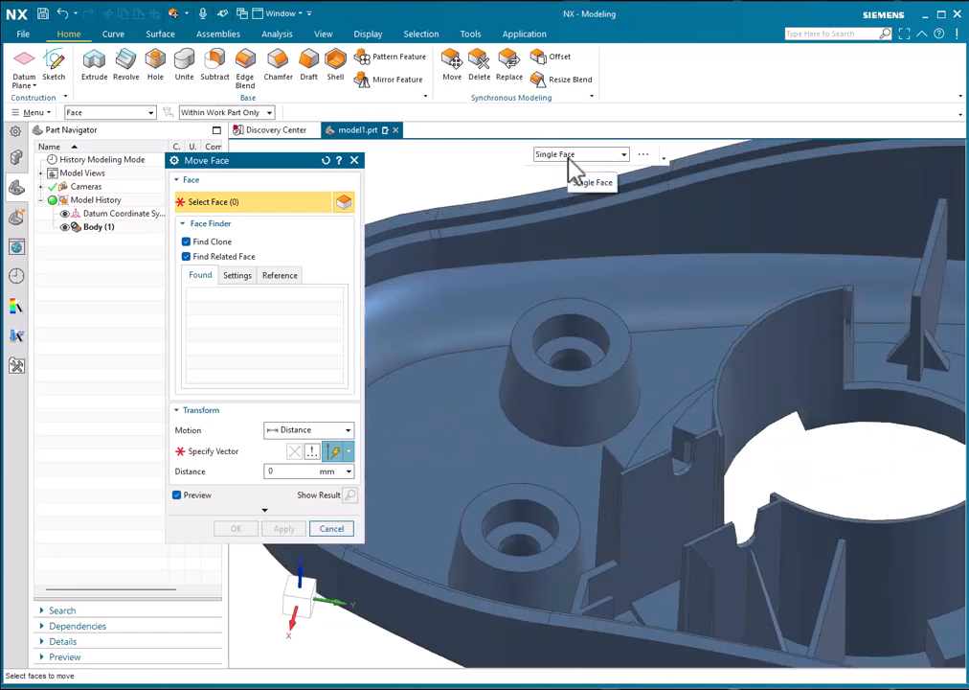
left_click(616, 326)
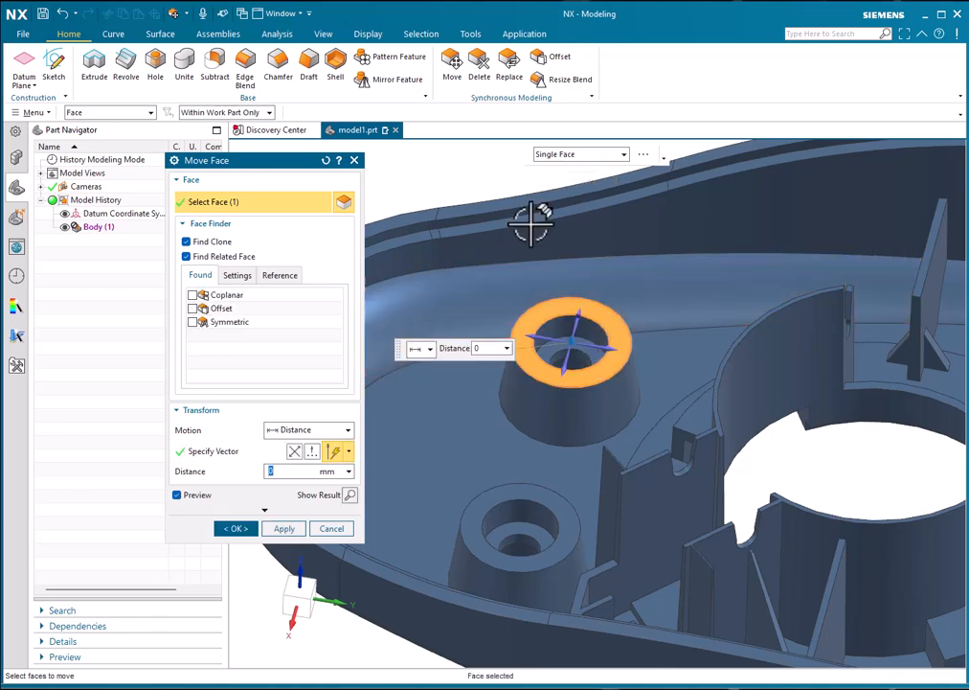
- Preview on the mouse base which faces the Coplanar and Offset face finder options match for the selected boss face
middle_click_drag(532, 222, 447, 287)
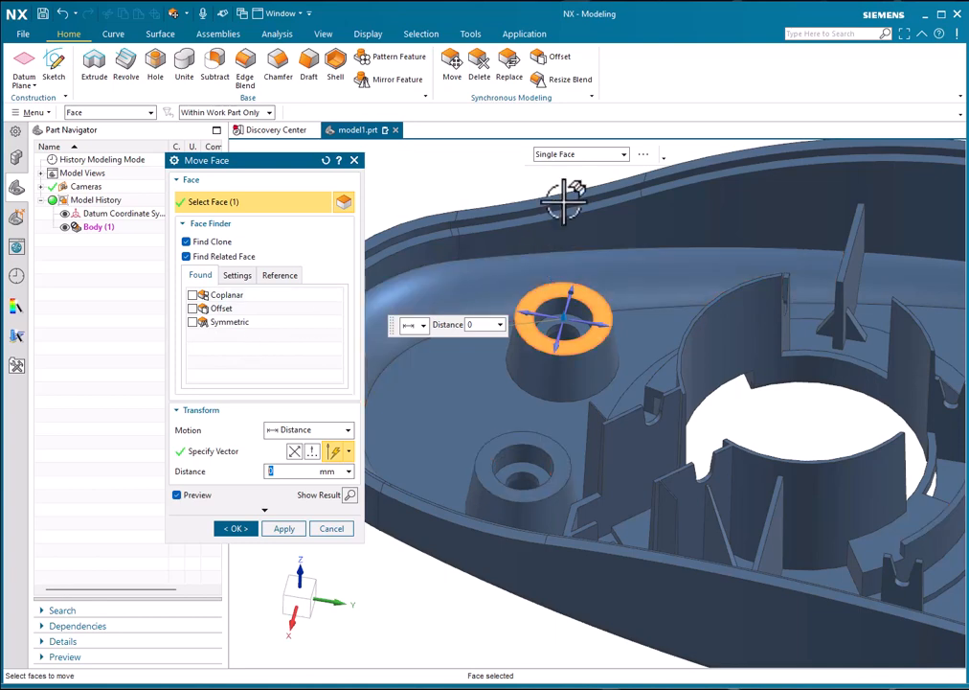
scroll(633, 254, "down", 2)
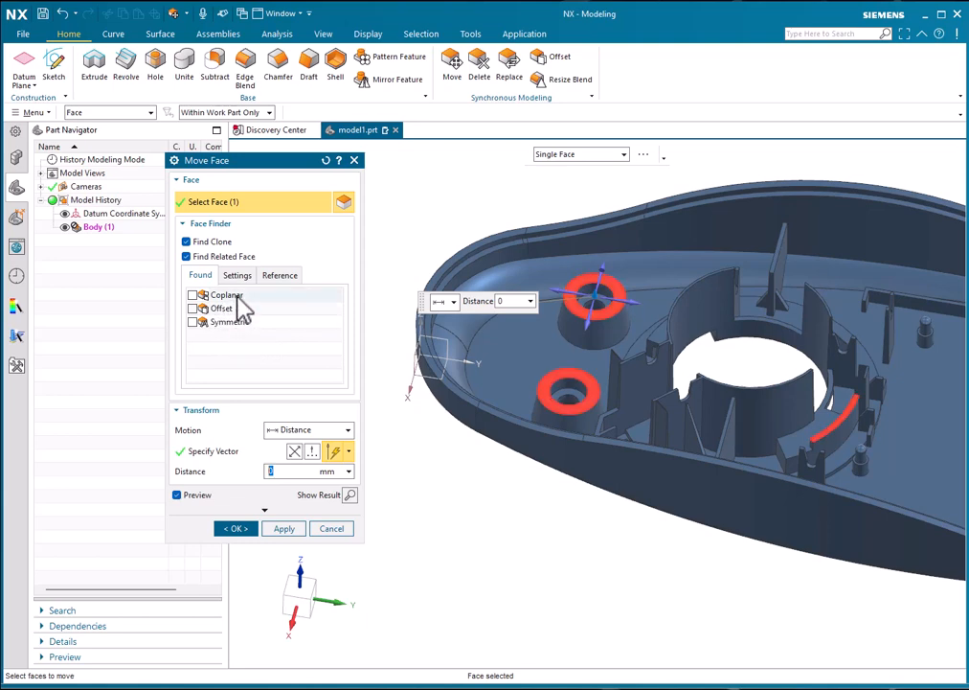
middle_click_drag(483, 326, 646, 328)
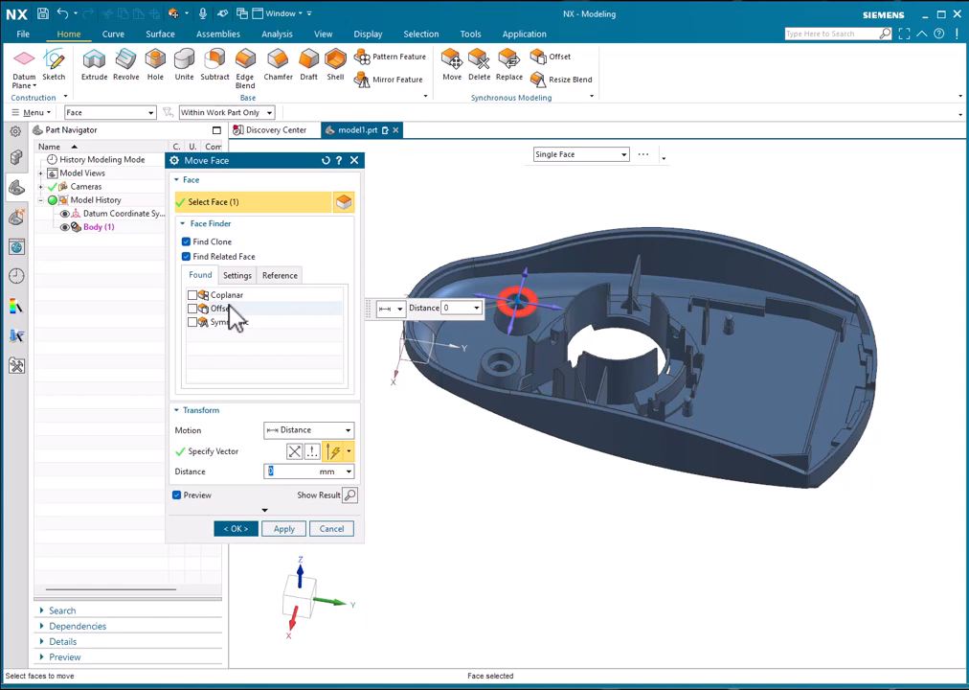
mouse_move(514, 295)
middle_mouse_down()
mouse_move(562, 325)
mouse_move(524, 294)
middle_mouse_up()
scroll(524, 294, "up", 5)
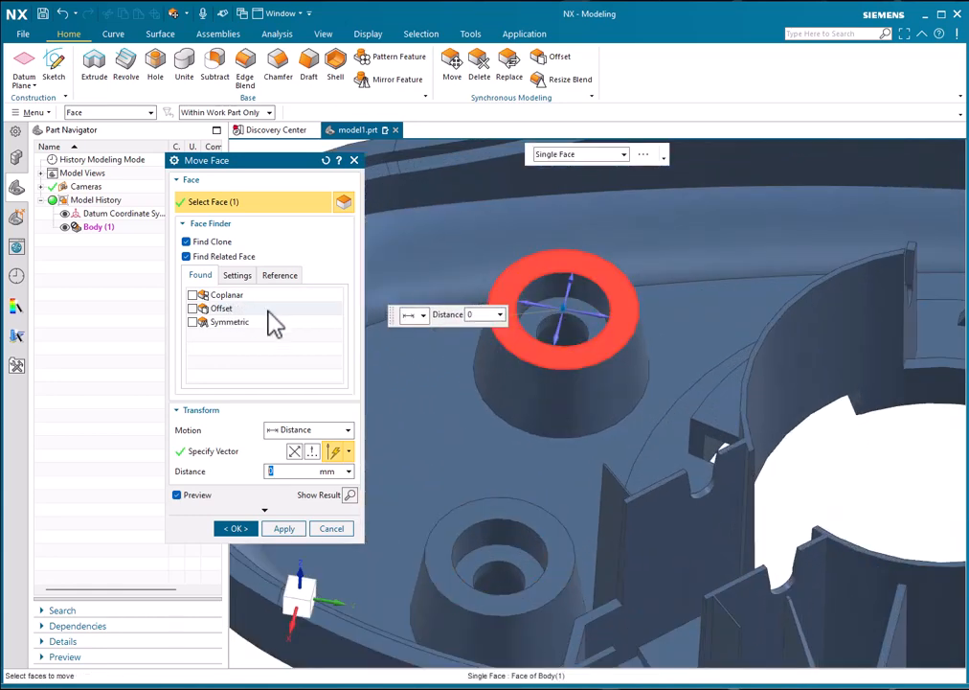
scroll(669, 329, "down", 5)
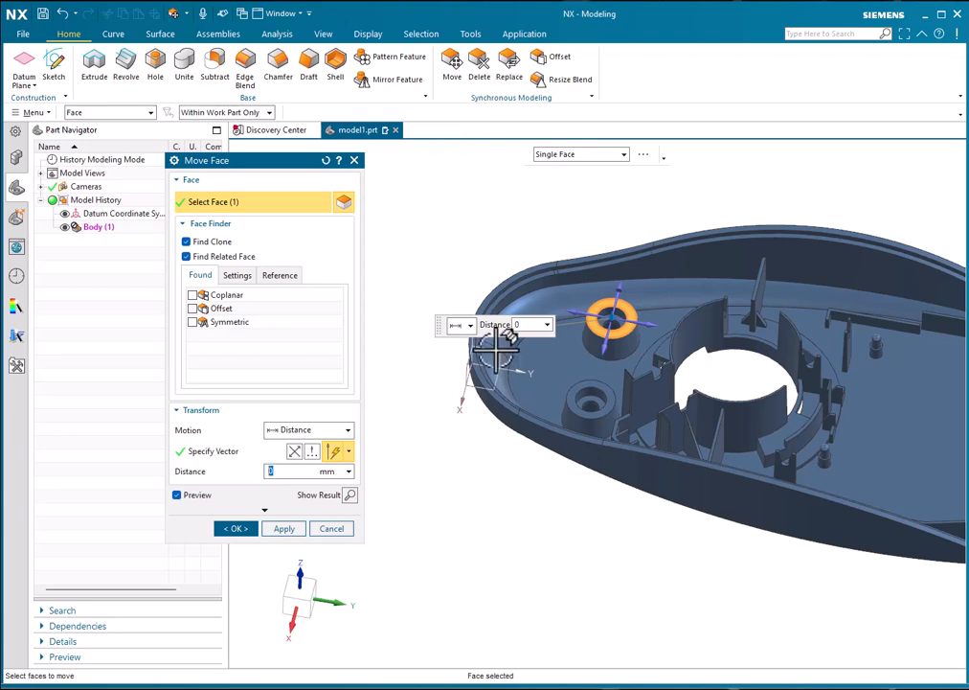
middle_click_drag(439, 325, 602, 296)
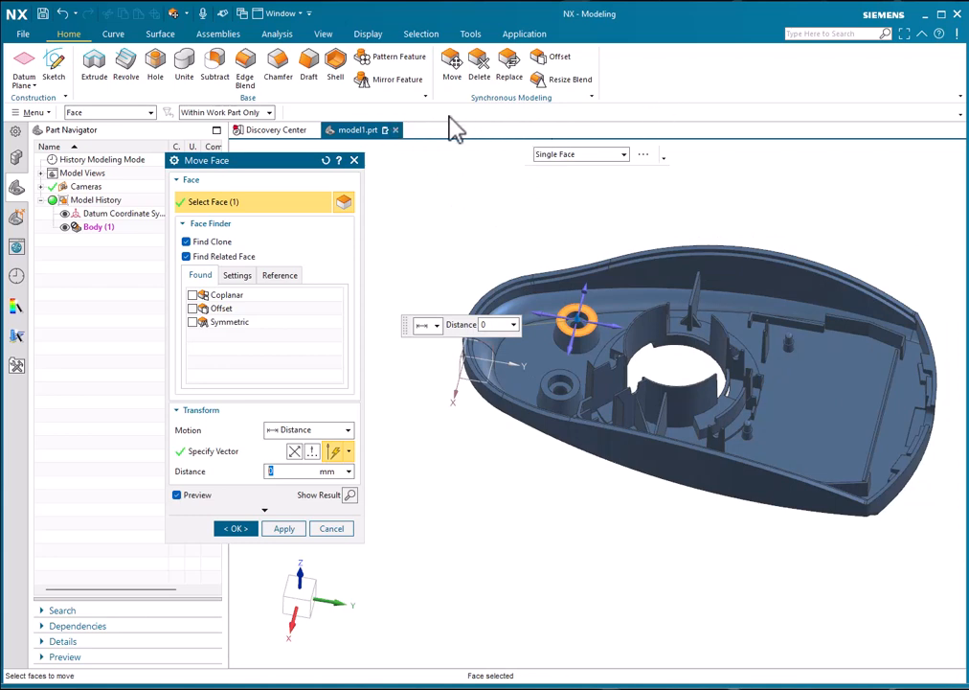
- Add the View Group to the Top Border Bar
right_click(670, 89)
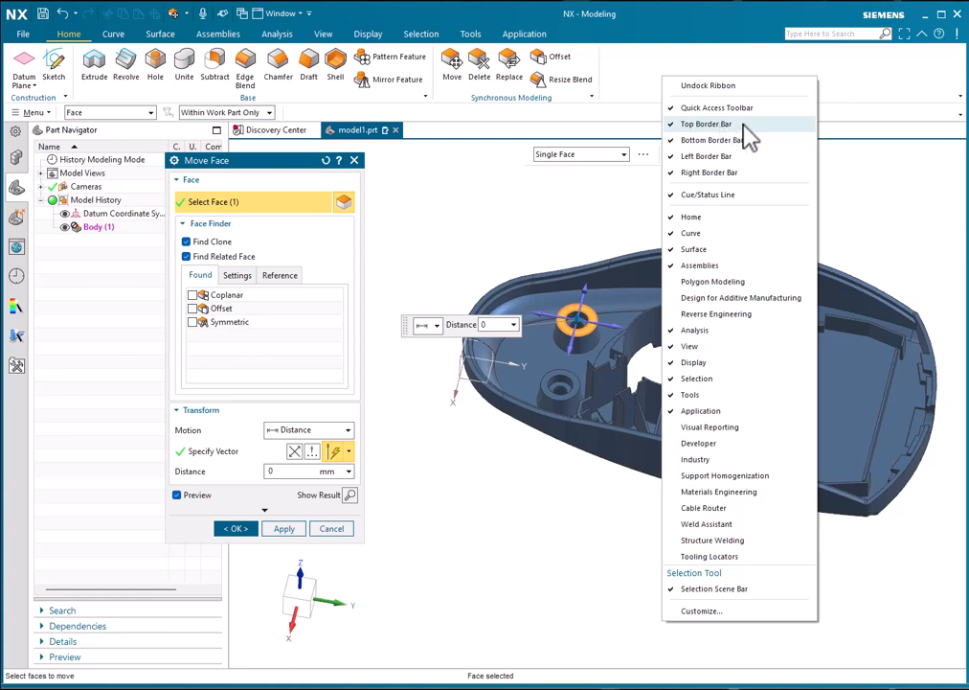
left_click(844, 82)
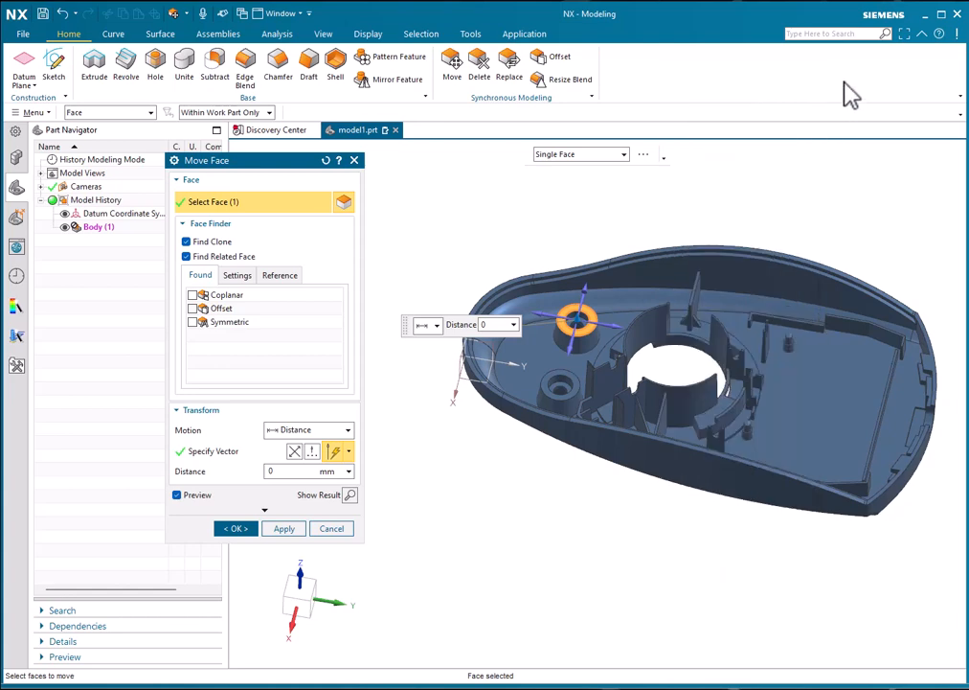
right_click(961, 122)
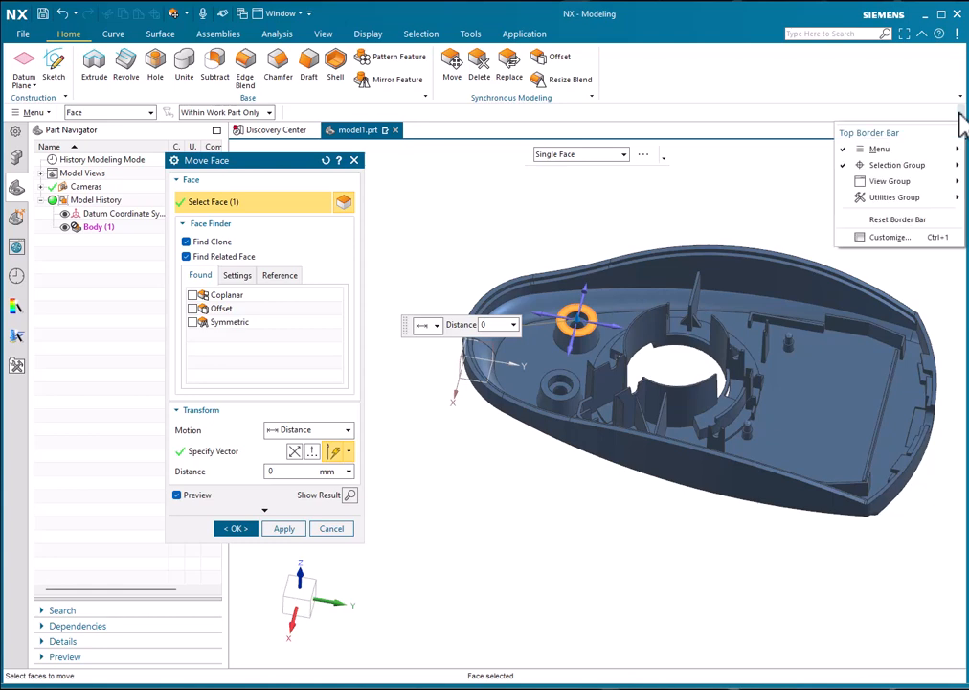
mouse_move(875, 184)
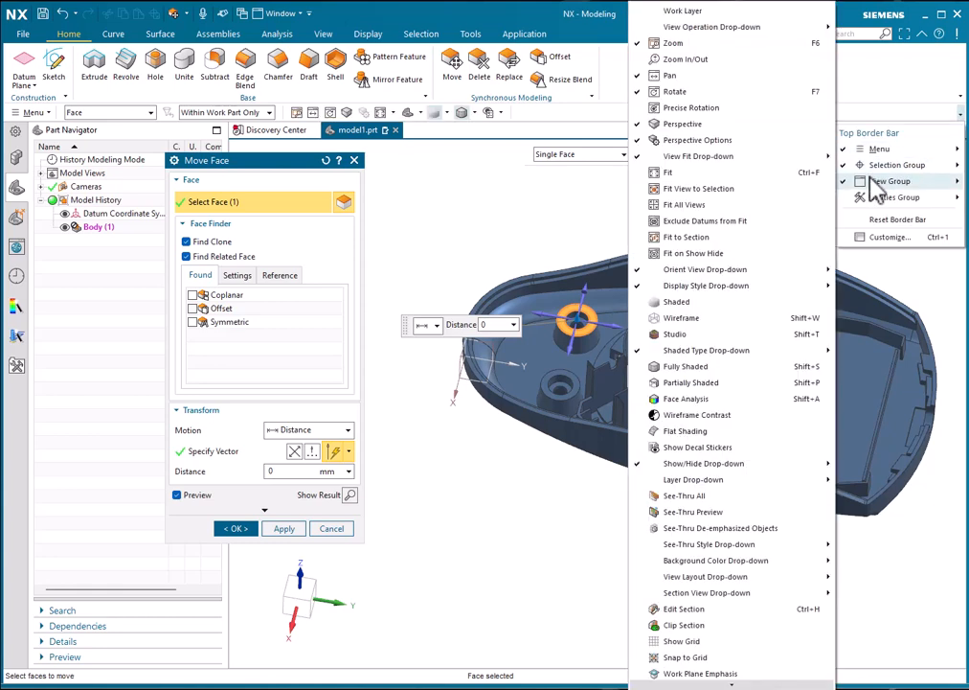
left_click(898, 82)
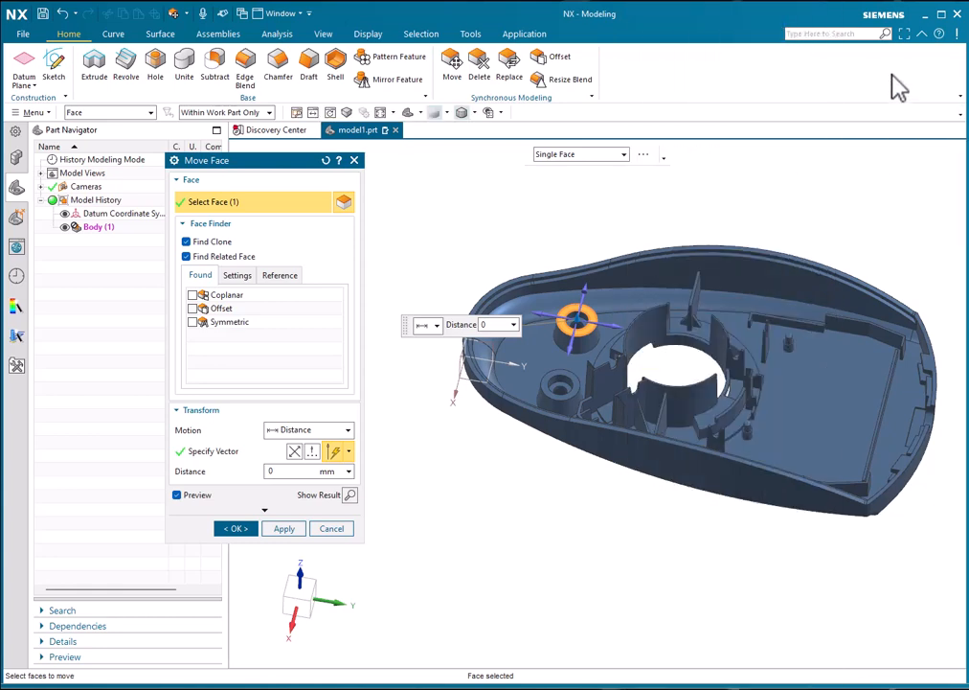
- Check the Offset match for the boss's top face in wireframe display, and restore the fully shaded display
left_click(475, 113)
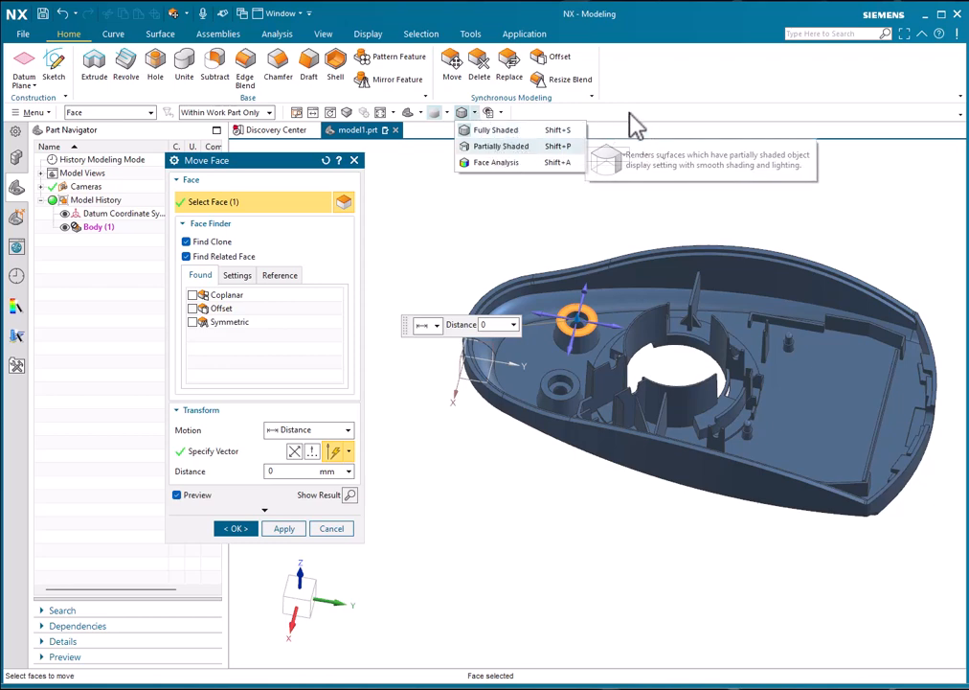
left_click(447, 113)
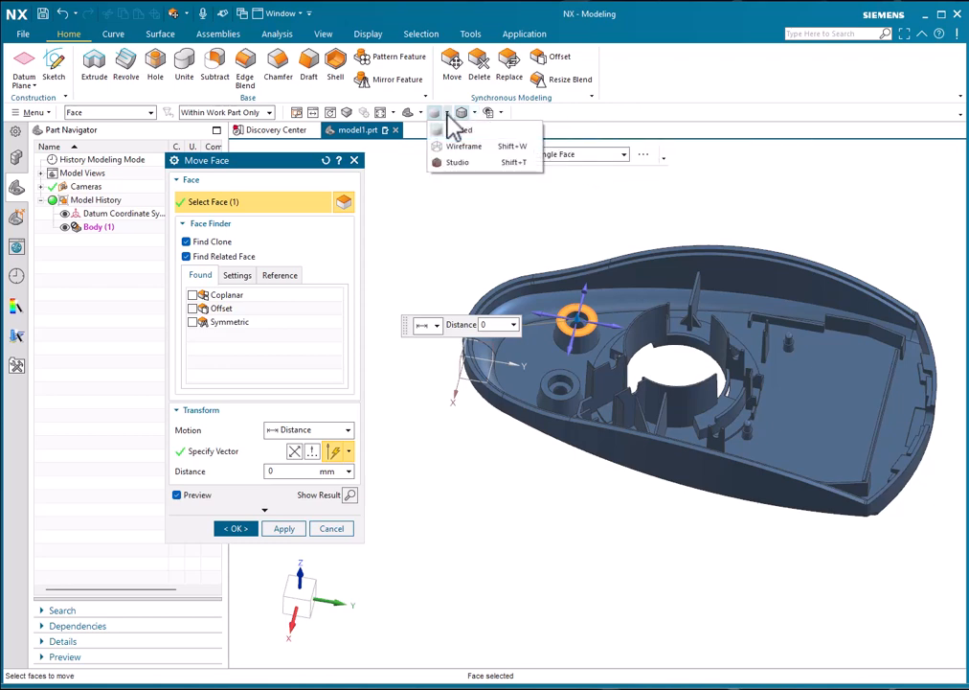
left_click(456, 147)
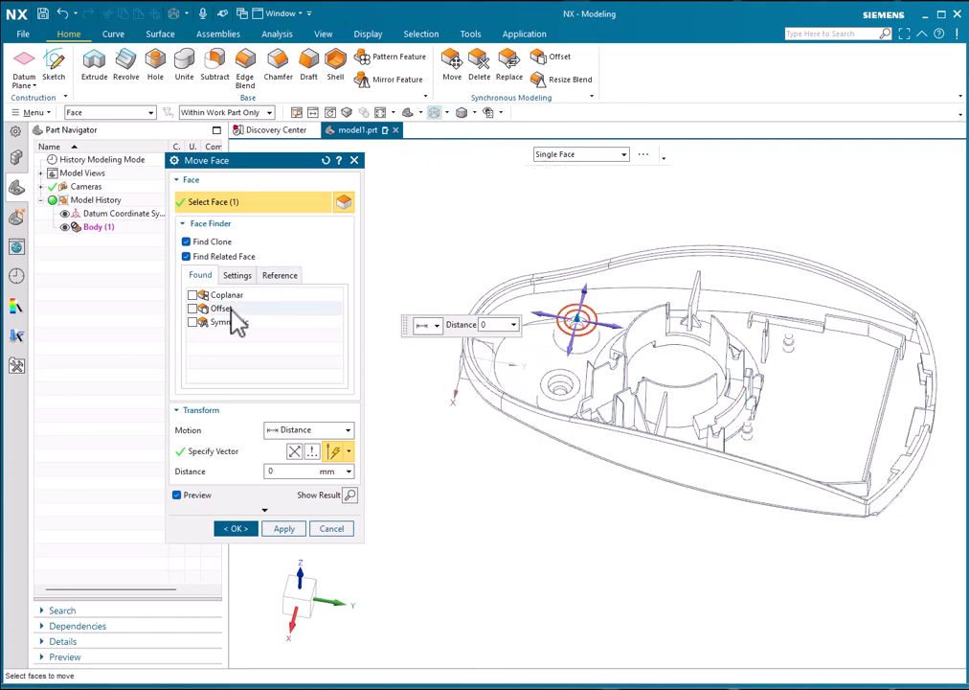
middle_click_drag(642, 318, 516, 190)
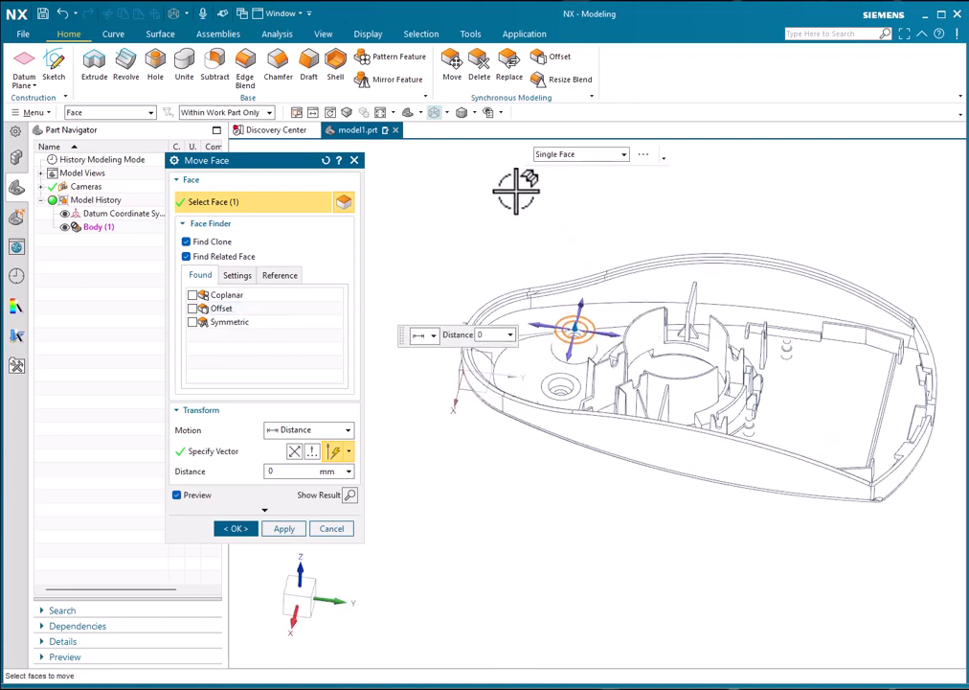
left_click(448, 114)
left_click(450, 114)
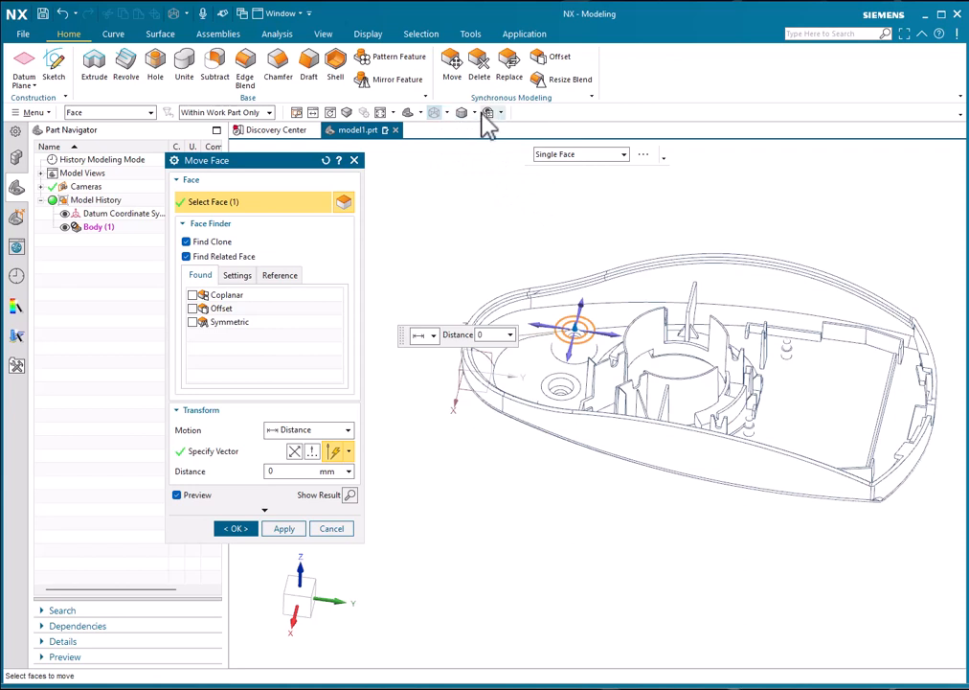
left_click(487, 114)
left_click(381, 421)
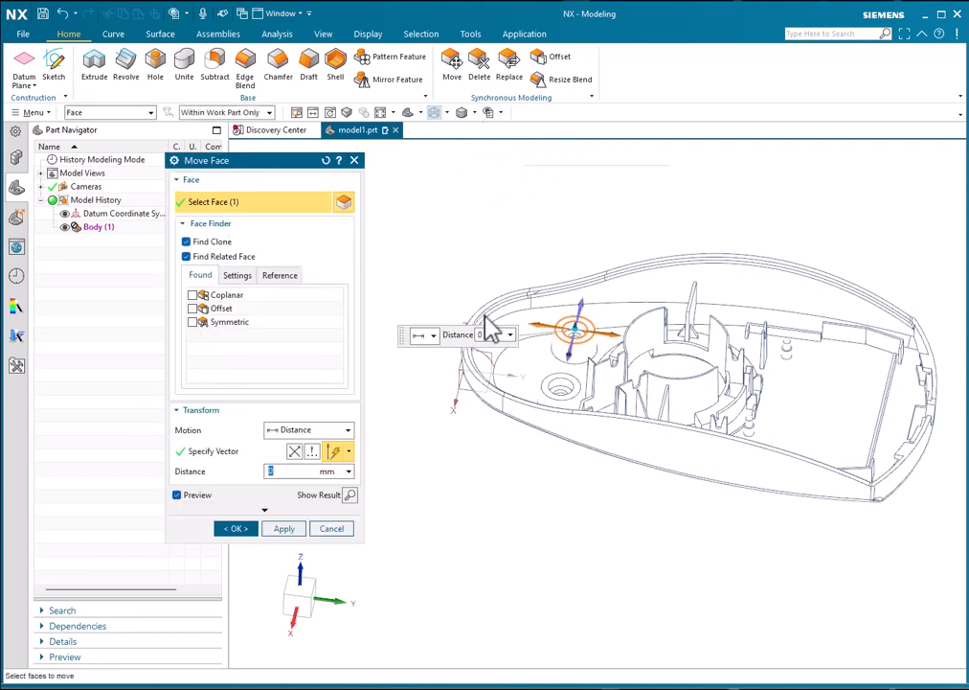
left_click(193, 309)
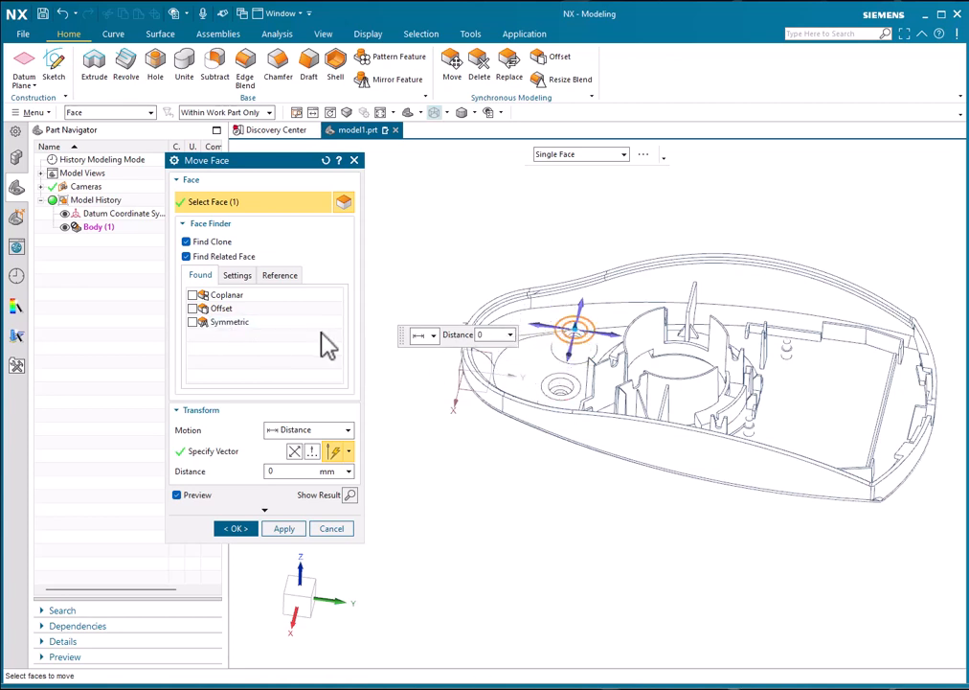
left_click(464, 114)
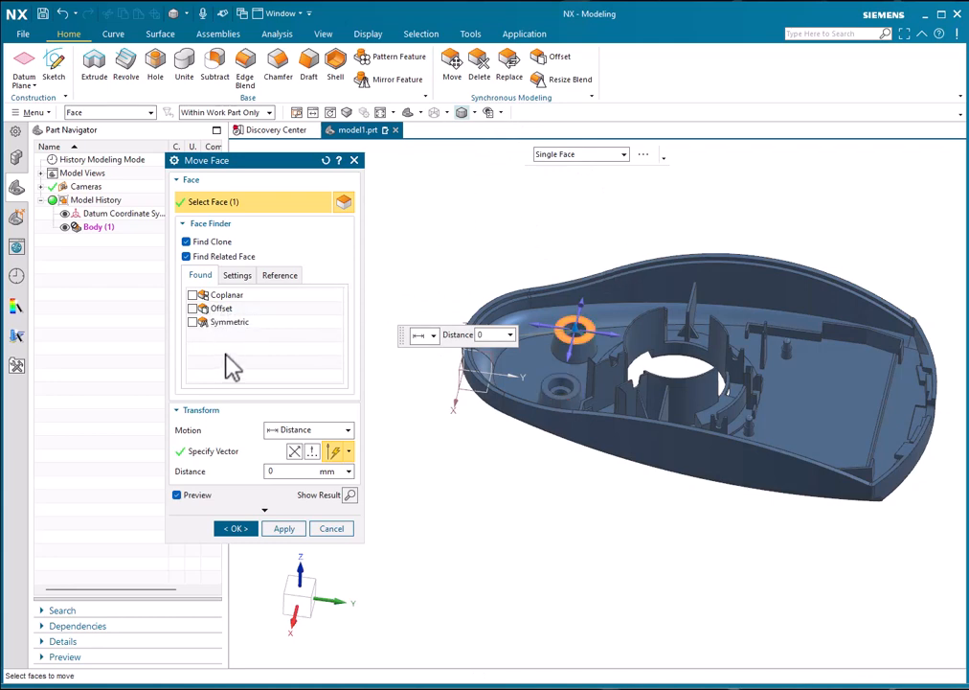
- Try extending the boss face selection with Coplanar and with Symmetric, clearing each option again
left_click(193, 295)
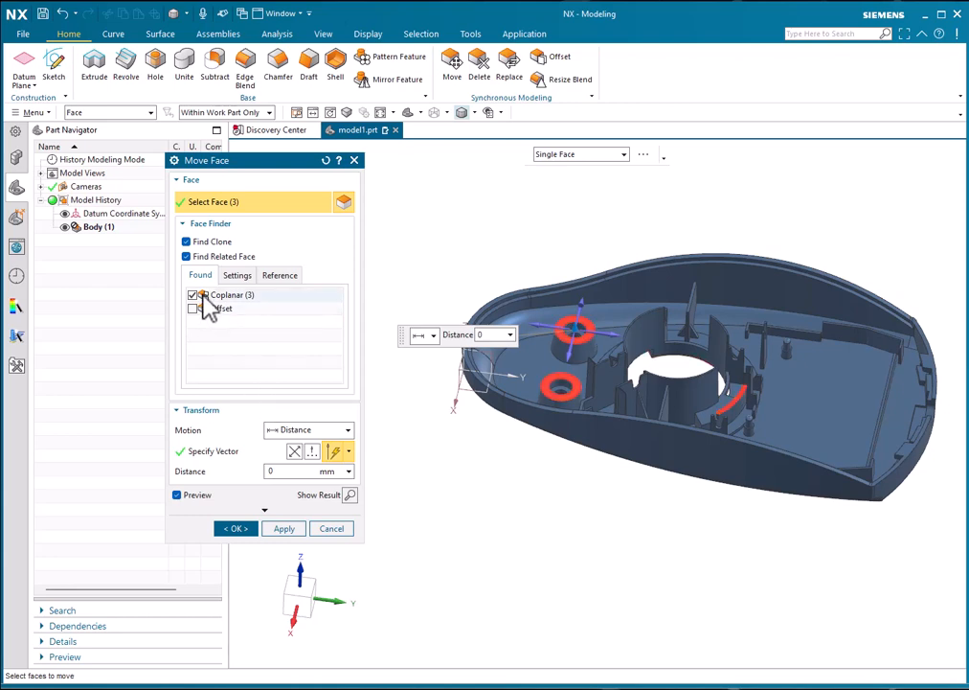
left_click(192, 295)
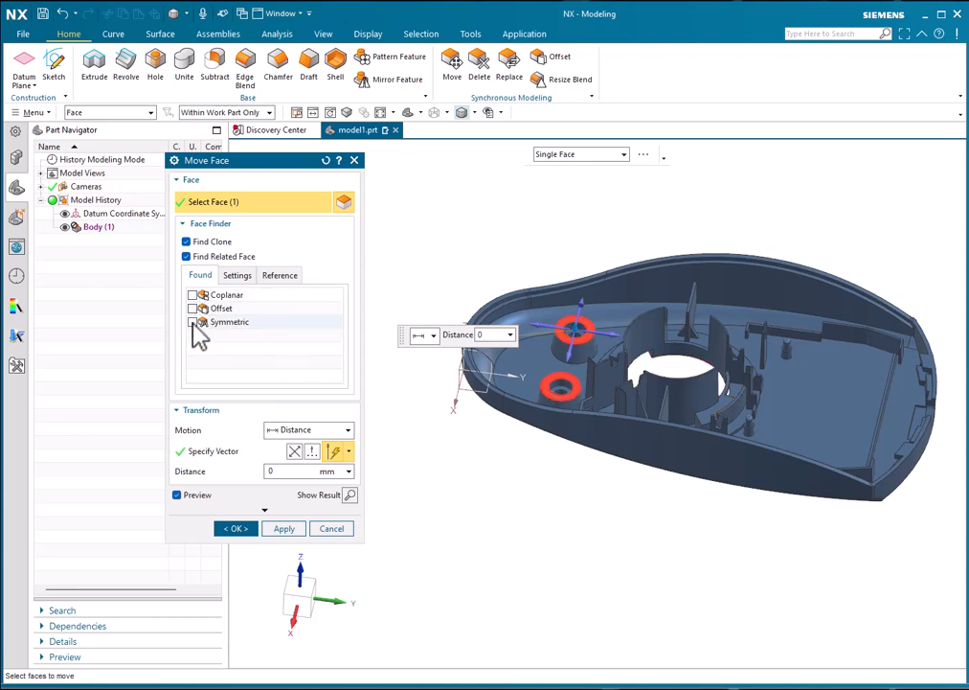
left_click(193, 322)
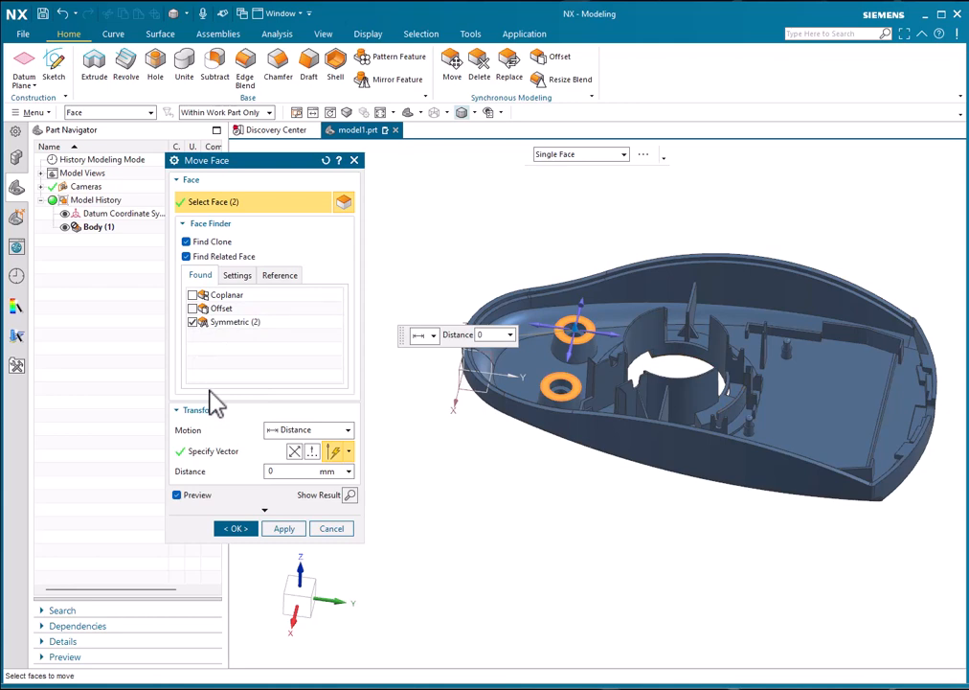
left_click(192, 323)
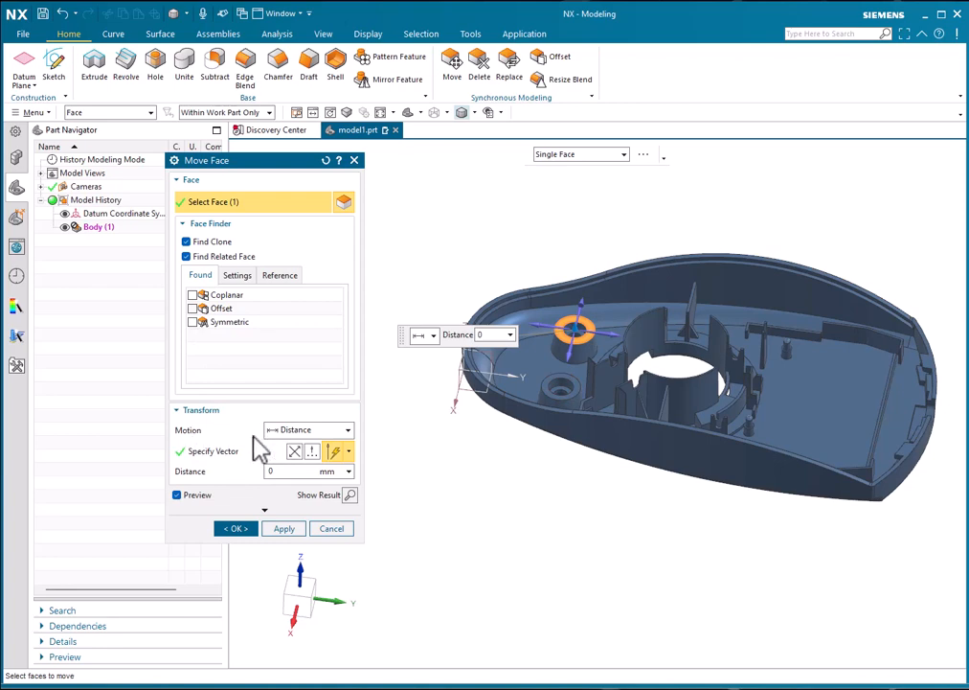
- Review the available motion types for moving the boss's top face, keeping Distance as the motion
left_click_drag(292, 161, 283, 104)
left_click(297, 365)
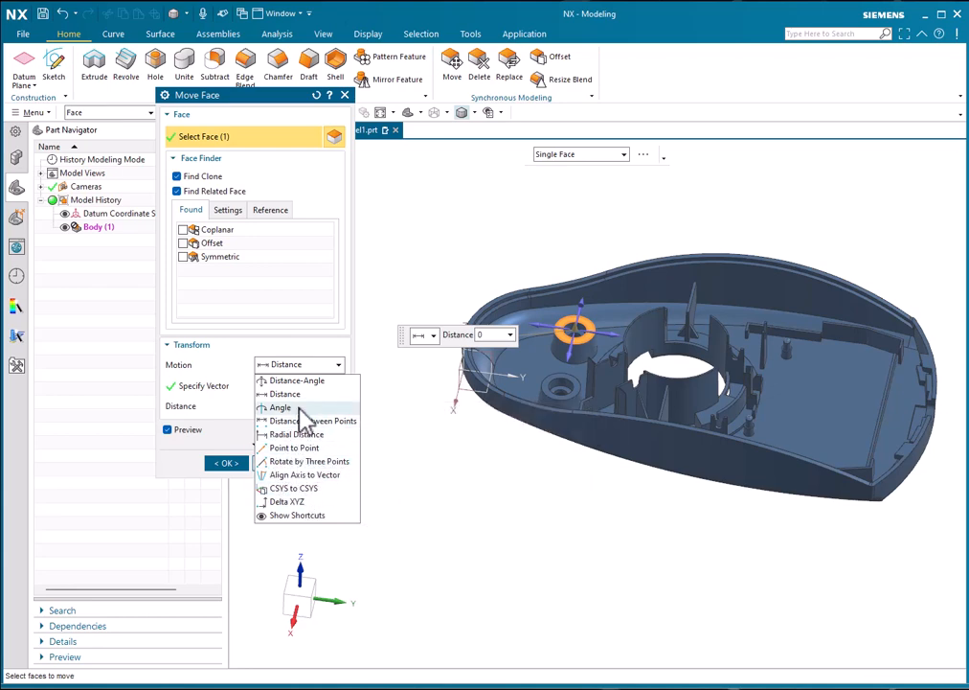
left_click(233, 409)
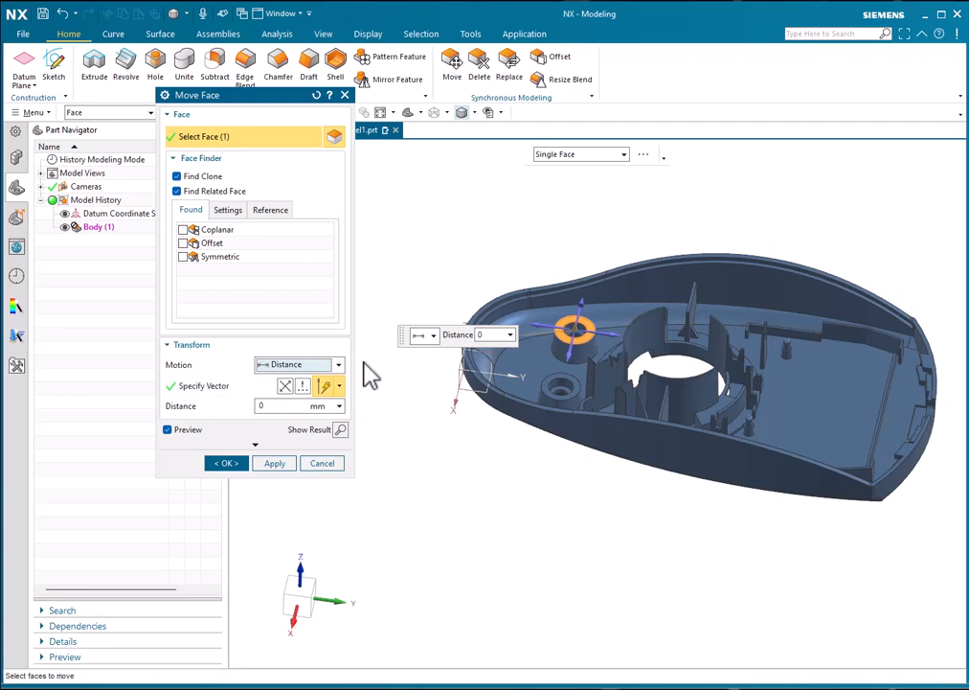
scroll(582, 318, "up", 3)
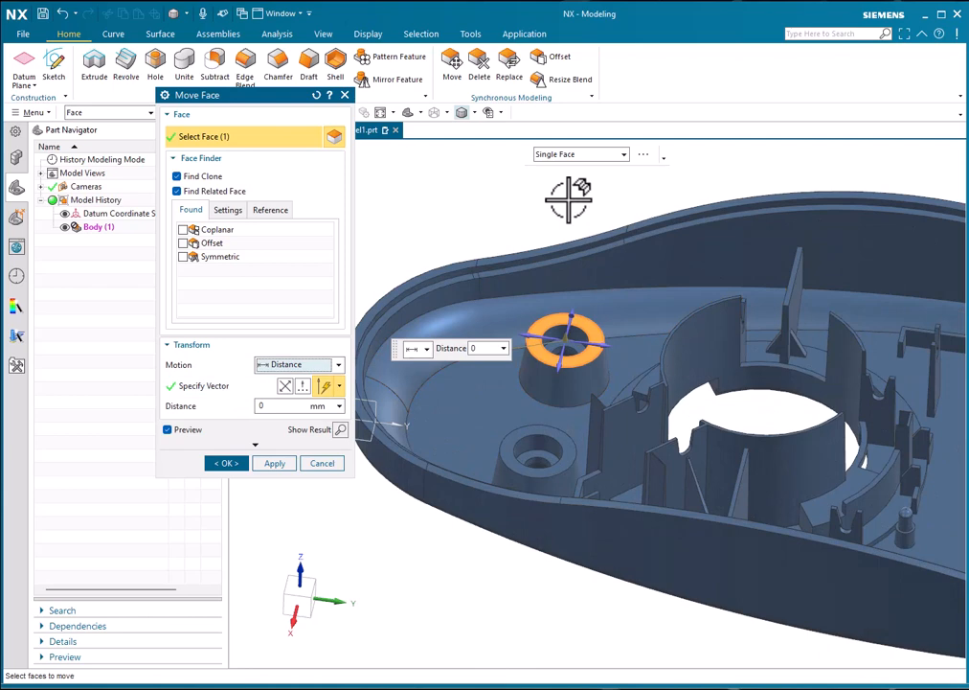
- Raise the boss's top face, setting the move distance to 1 mm
middle_click_drag(643, 320, 675, 301)
scroll(539, 367, "up", 2)
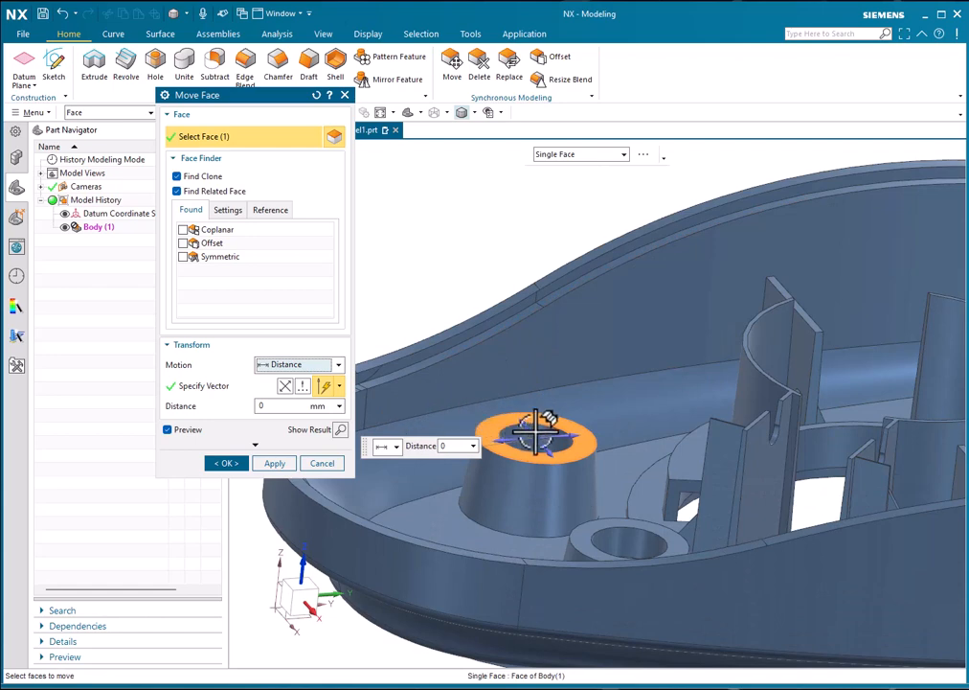
left_click_drag(554, 418, 538, 402)
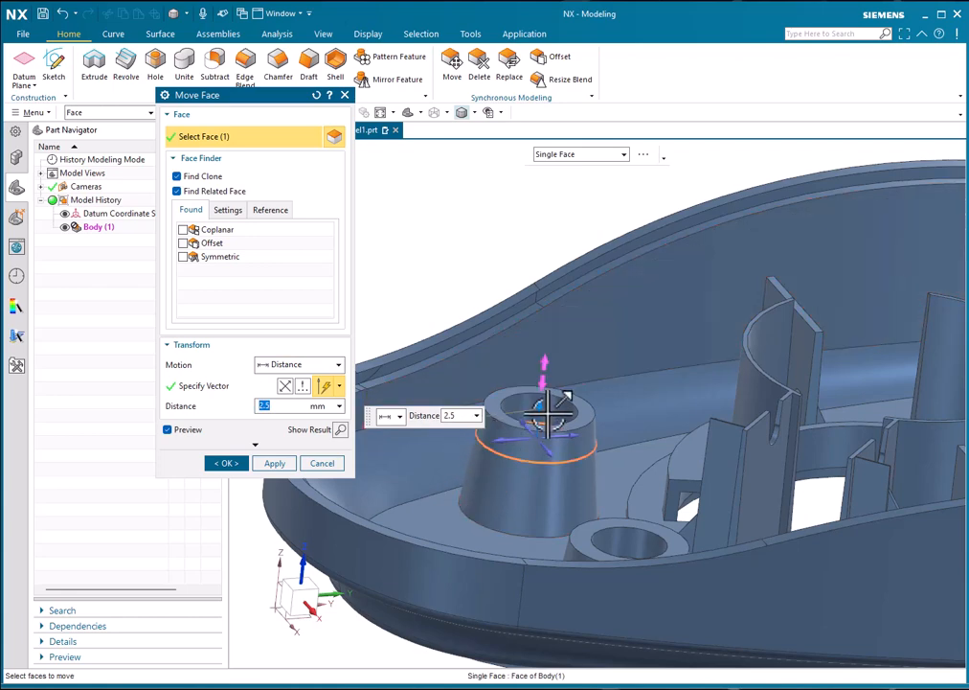
left_click_drag(544, 407, 519, 411)
left_click(272, 407)
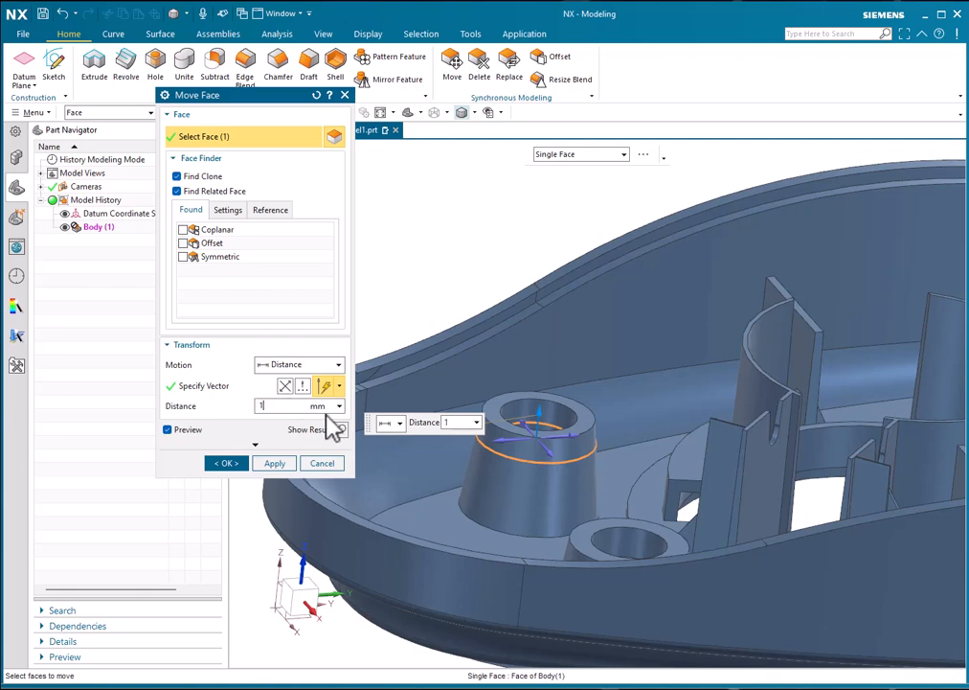
key("Return")
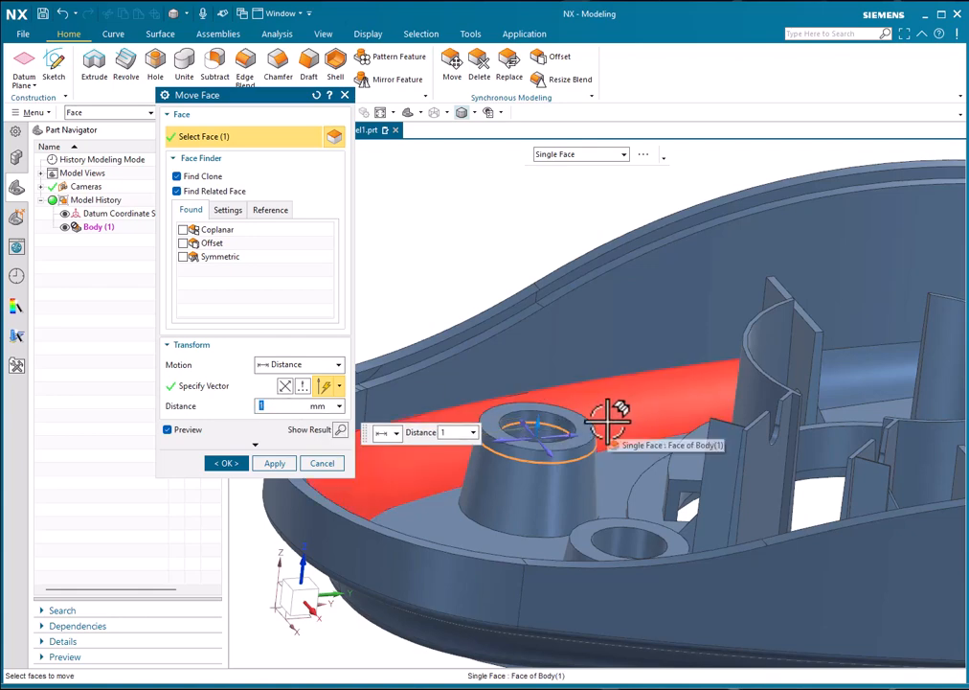
- Include the Symmetric face on the other boss, compare with the preview off and on, and complete the face move
scroll(520, 237, "down", 2)
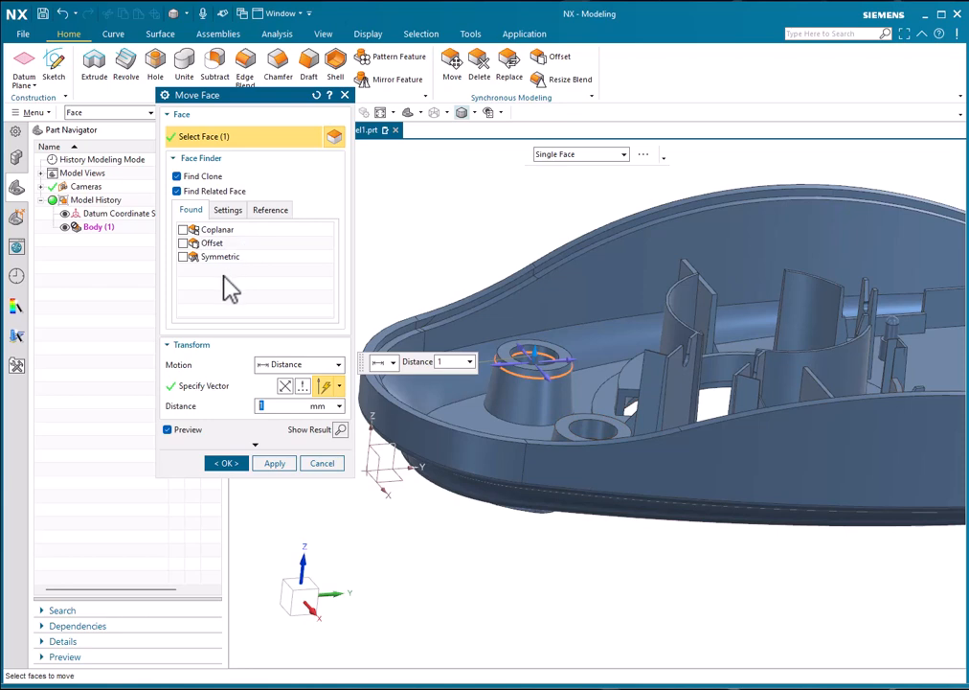
middle_click_drag(612, 217, 610, 245)
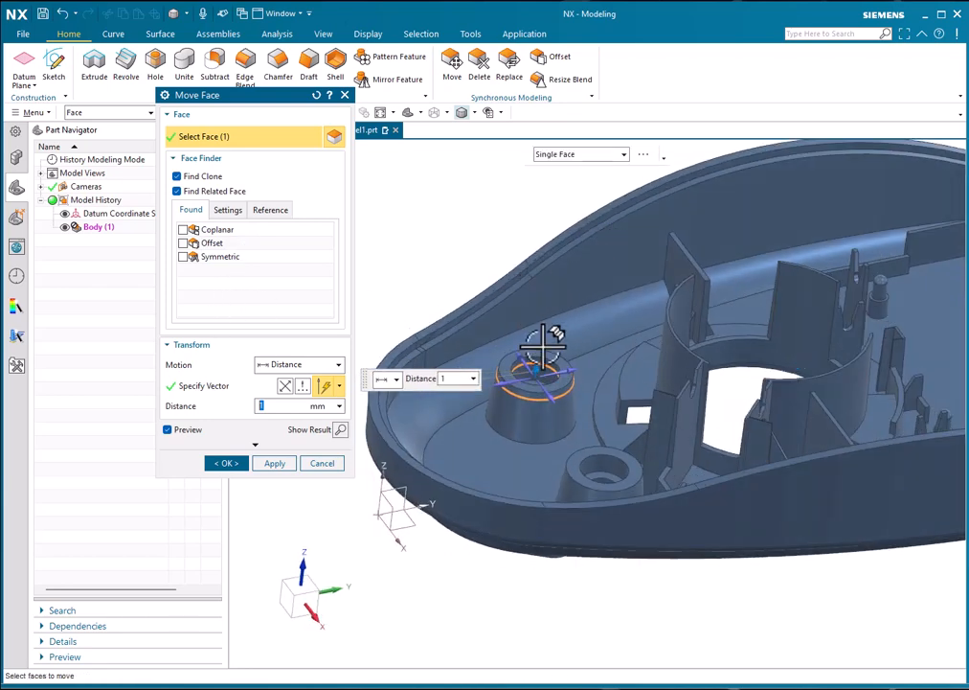
scroll(489, 253, "down", 2)
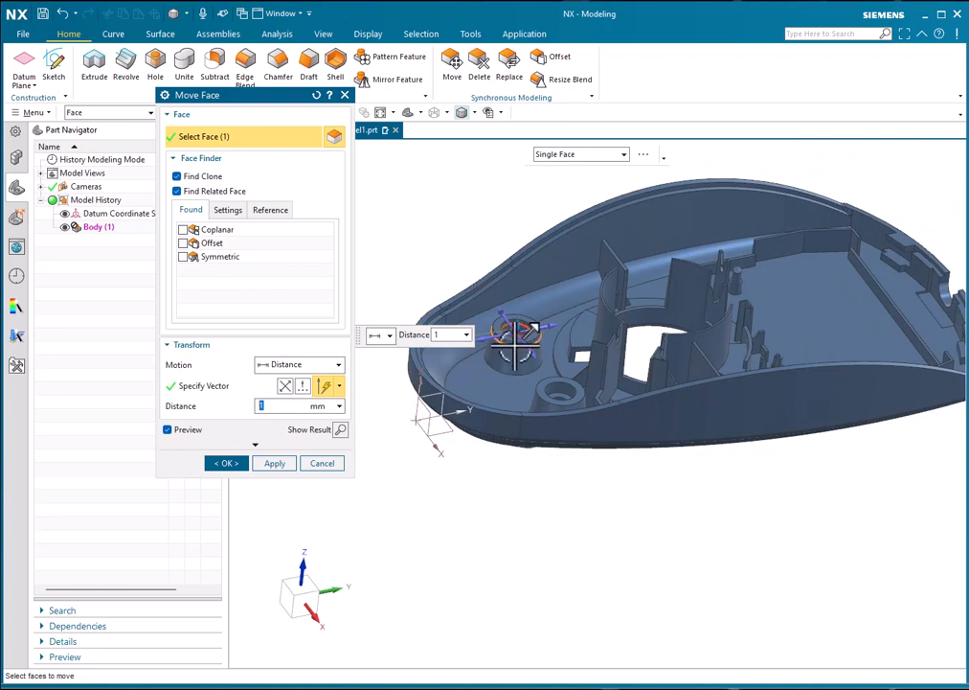
left_click(183, 257)
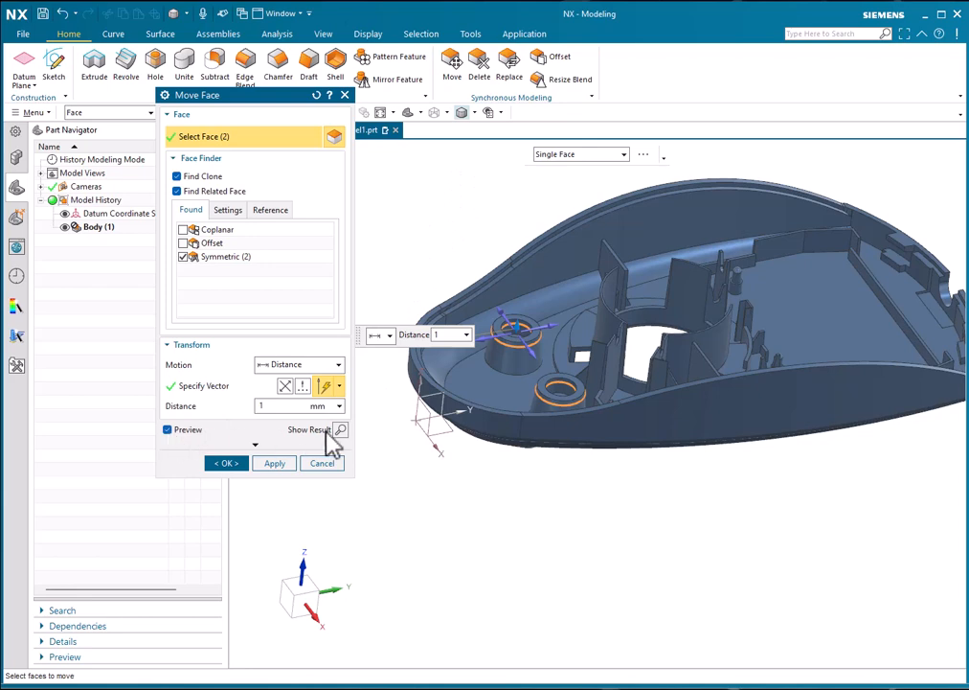
left_click(168, 430)
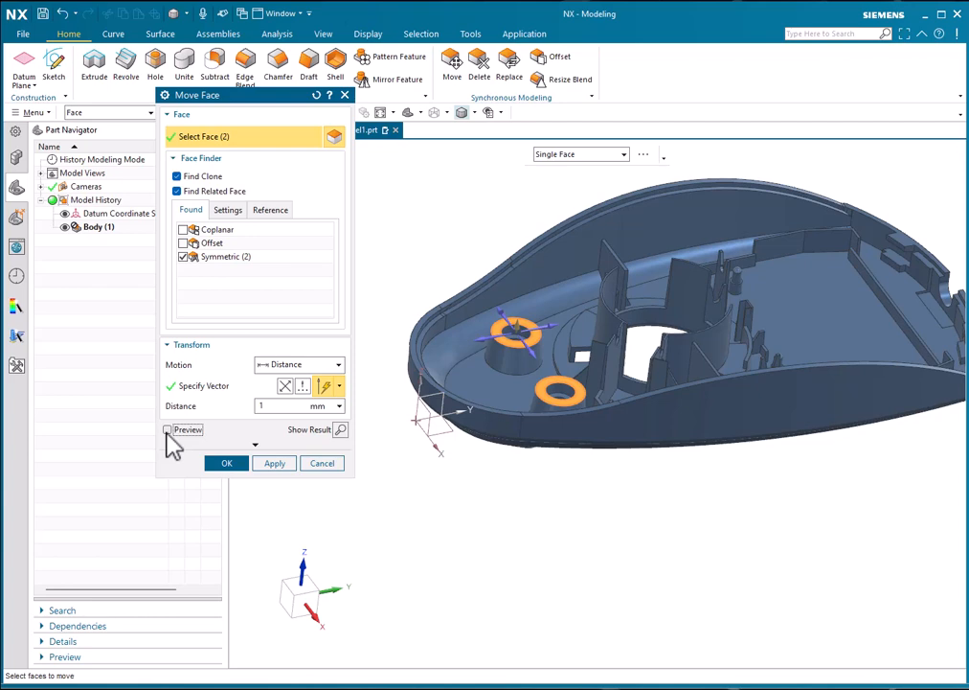
left_click(168, 430)
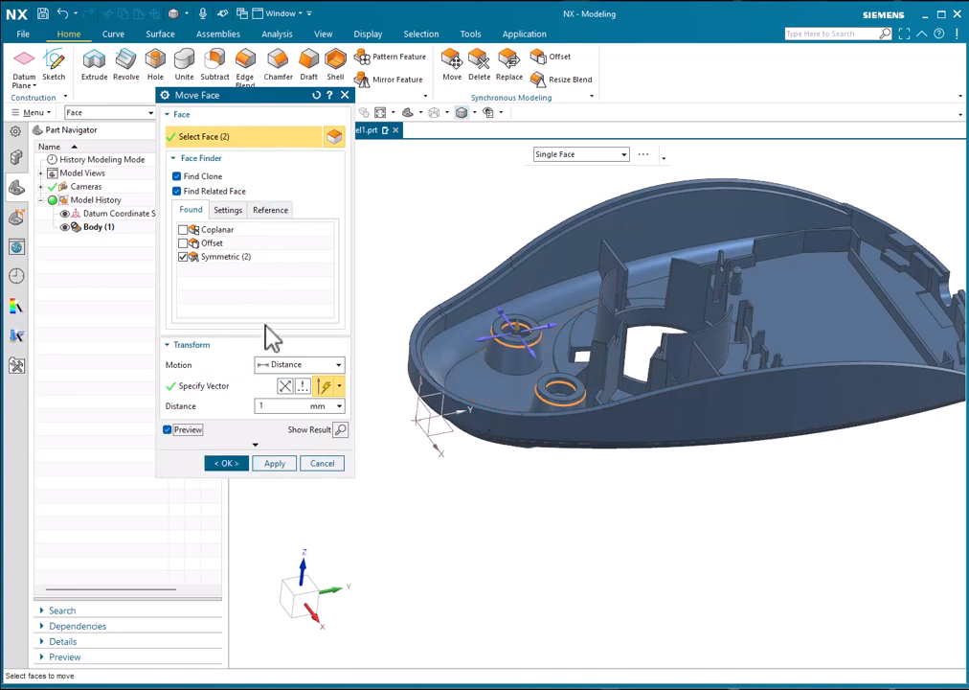
left_click(226, 464)
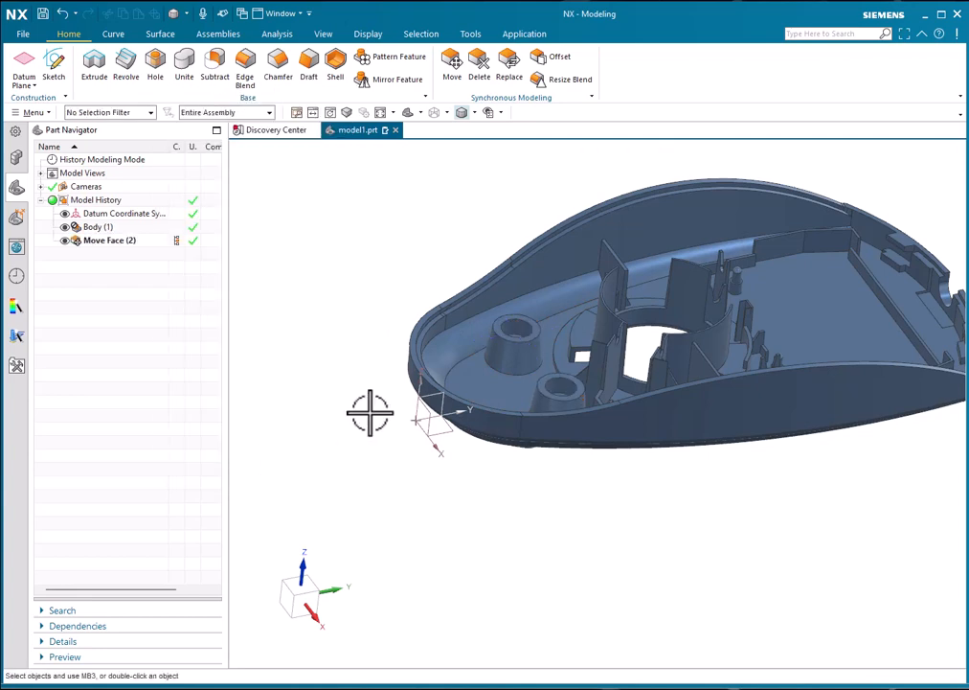
- Start another Move Face in the top view and box-select all faces of the upper screw boss
middle_click_drag(420, 219, 423, 279)
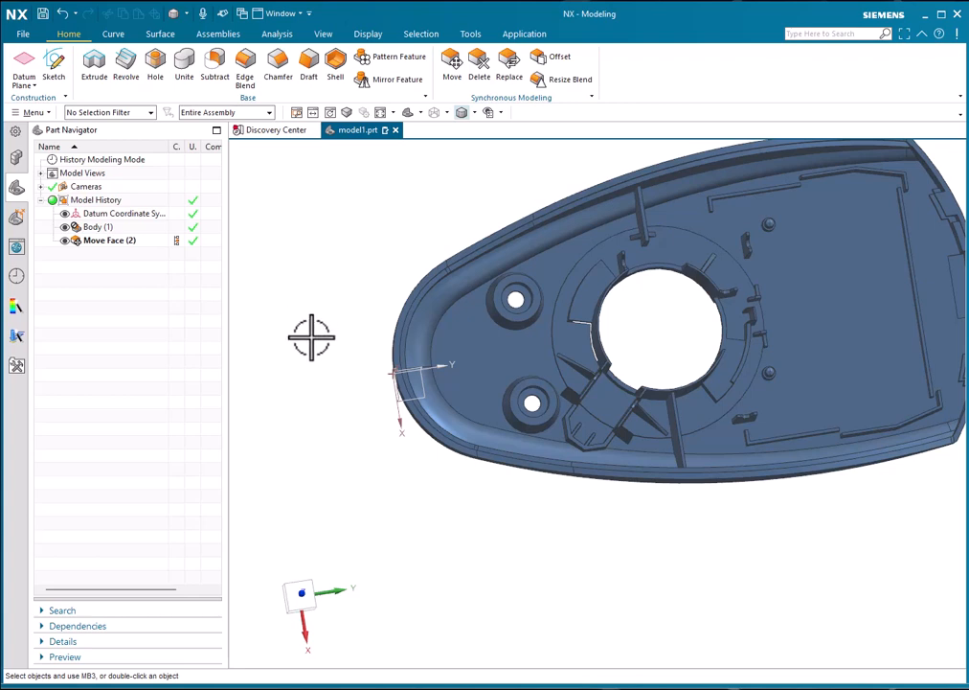
left_click(452, 63)
mouse_move(545, 346)
middle_mouse_down()
mouse_move(512, 335)
mouse_move(539, 342)
mouse_move(530, 341)
middle_mouse_up()
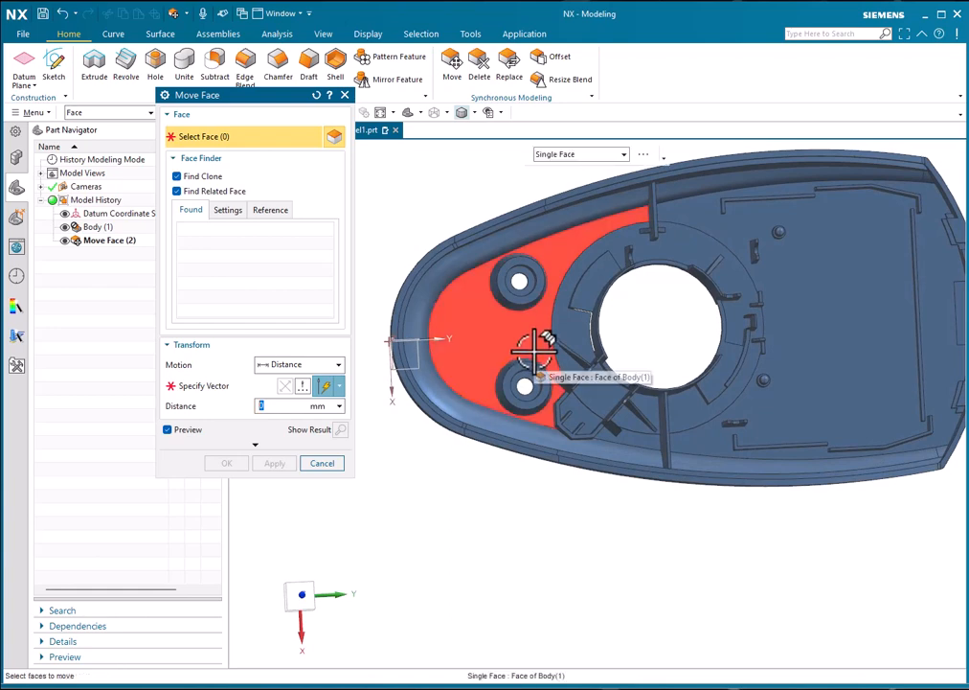
middle_click_drag(534, 351, 533, 350)
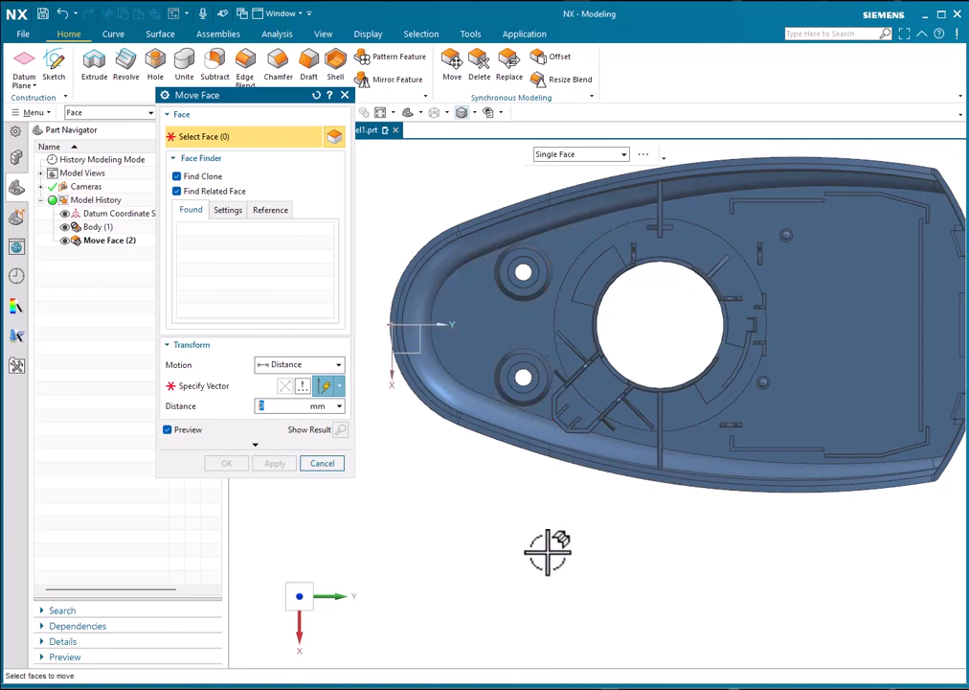
middle_click_drag(550, 549, 644, 352)
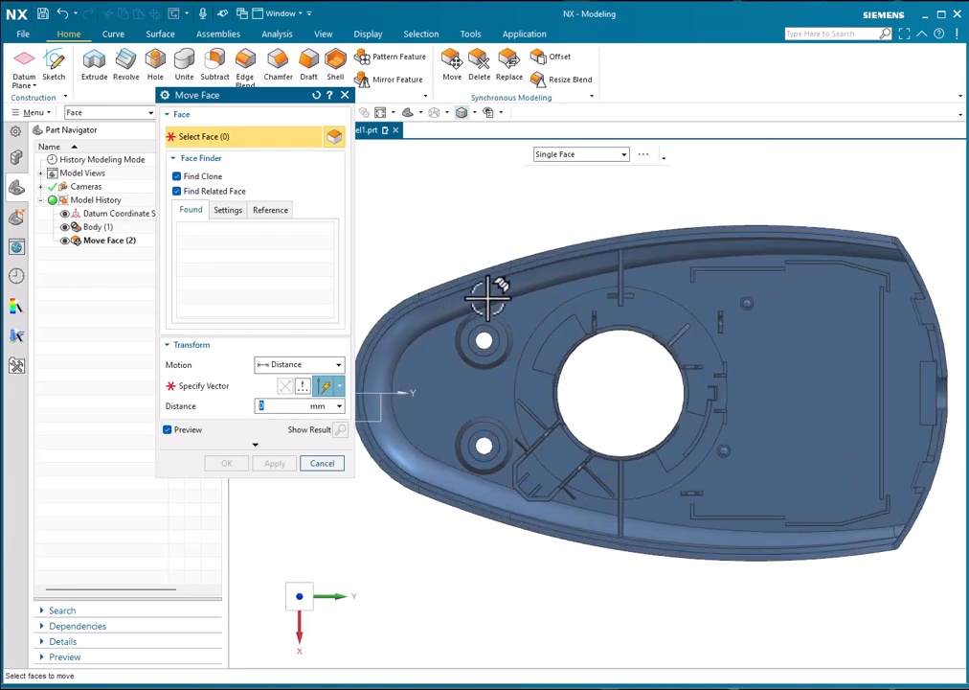
scroll(479, 336, "up", 2)
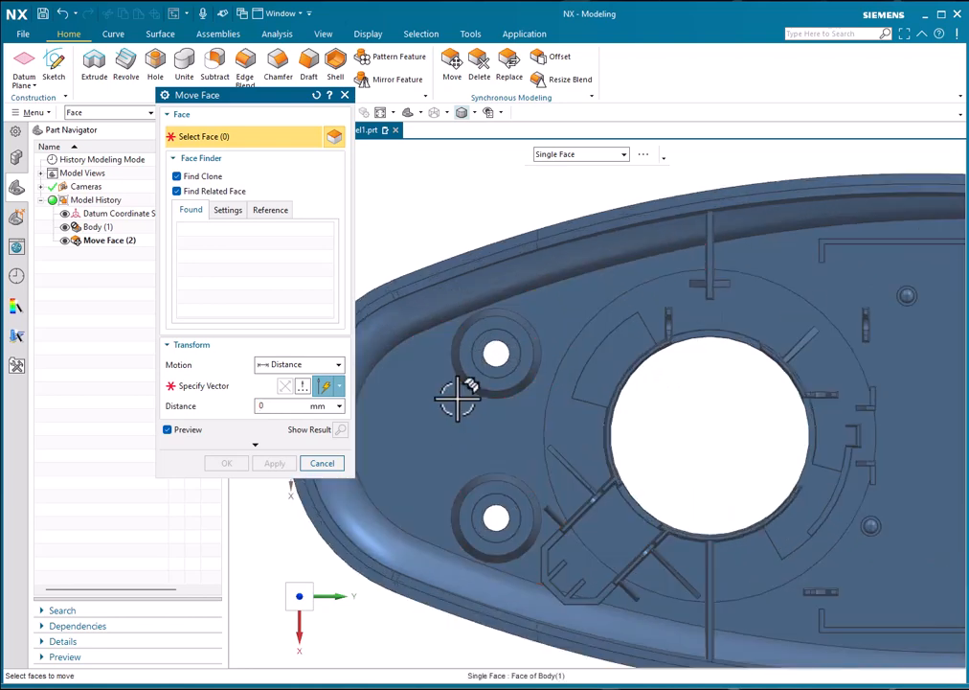
scroll(499, 345, "up", 2)
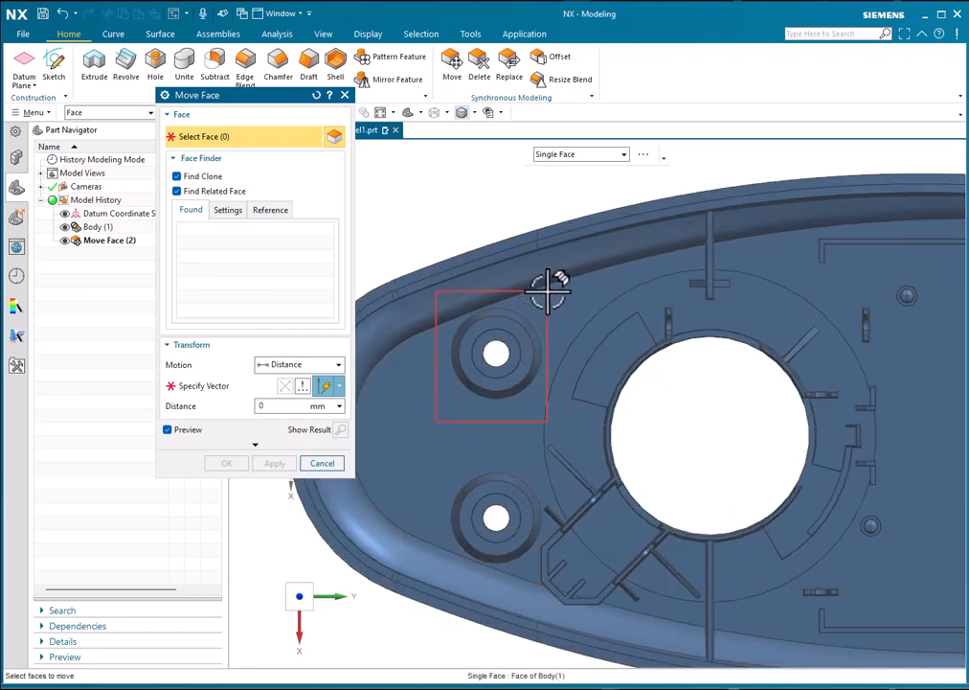
left_click(551, 290)
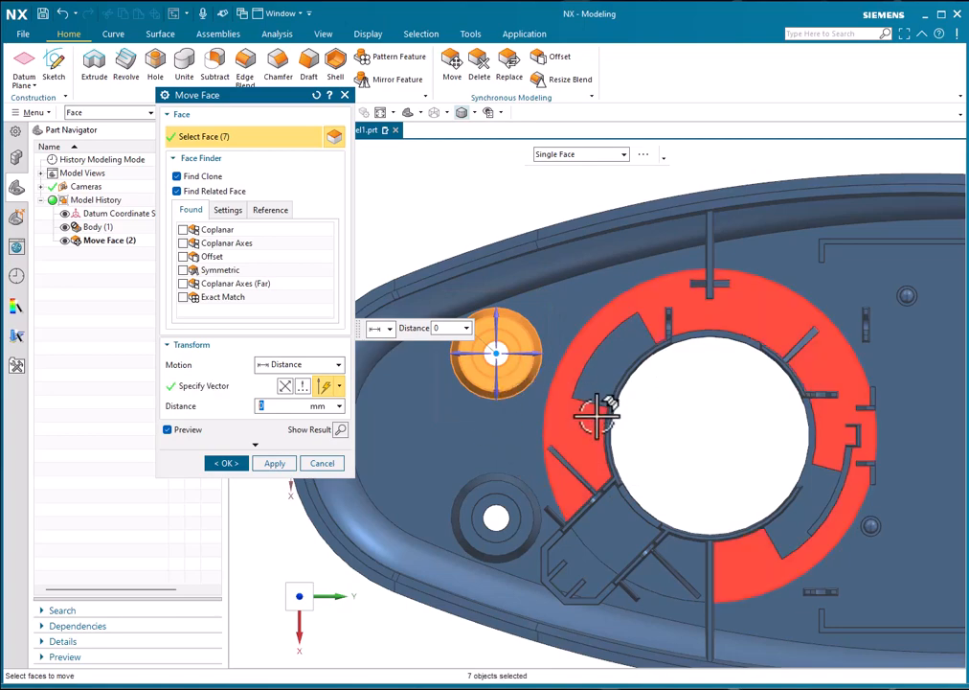
- Set the boss's move direction along the X axis, toward the nearest side wall
mouse_move(600, 407)
middle_mouse_down()
mouse_move(605, 357)
mouse_move(624, 372)
mouse_move(605, 395)
middle_mouse_up()
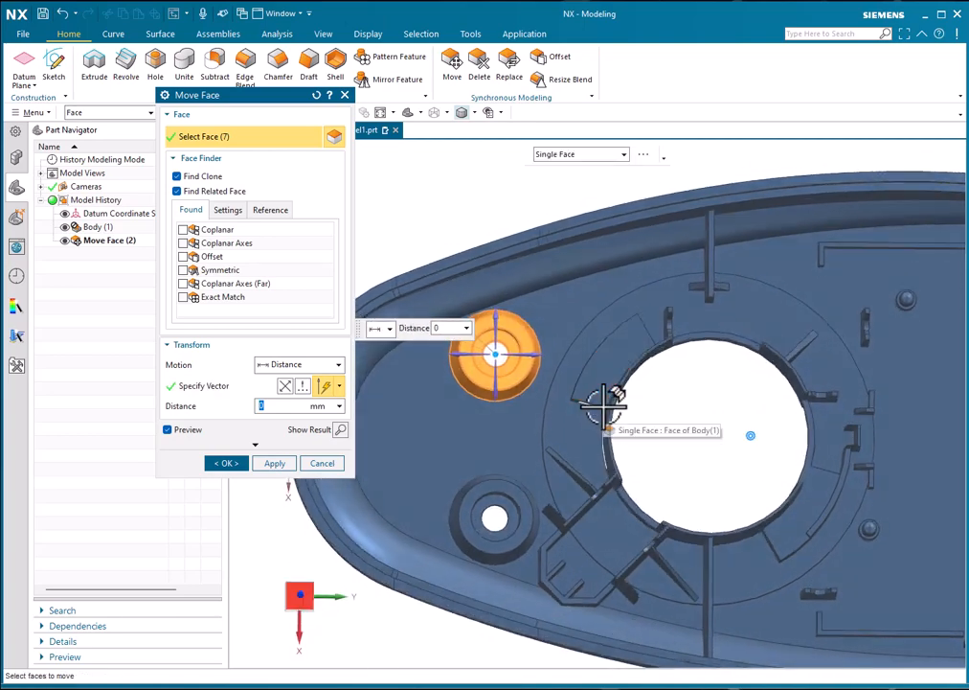
scroll(567, 349, "down", 3)
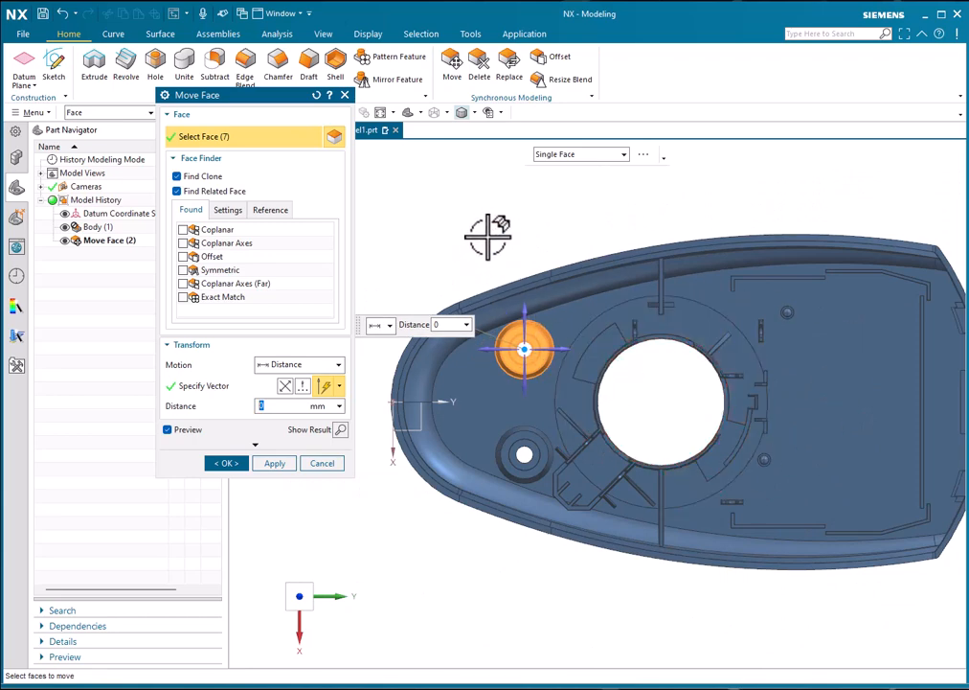
left_click_drag(364, 326, 395, 209)
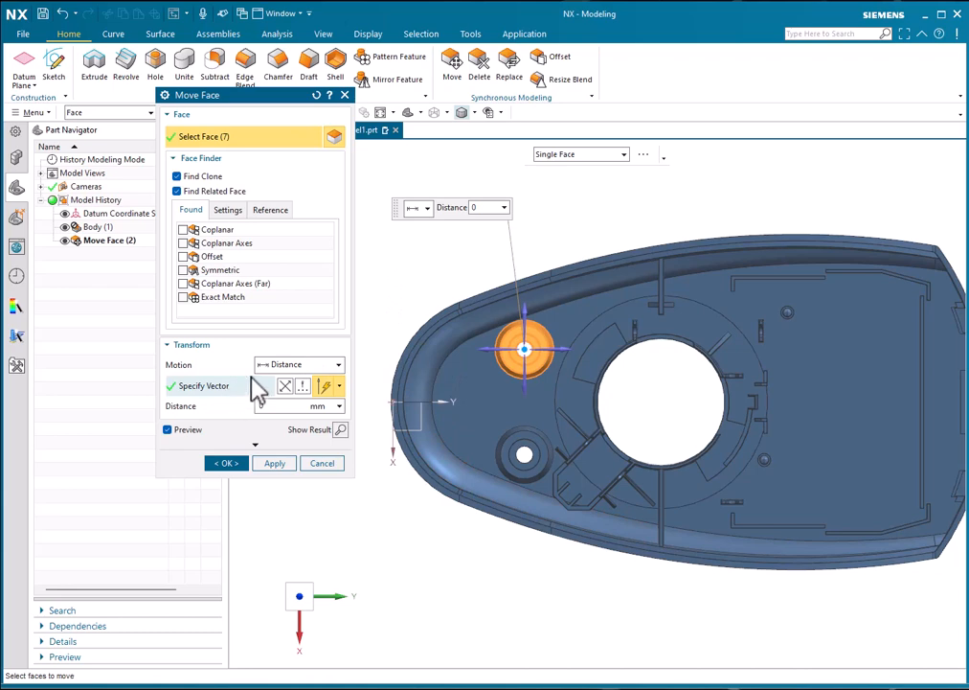
scroll(502, 313, "up", 4)
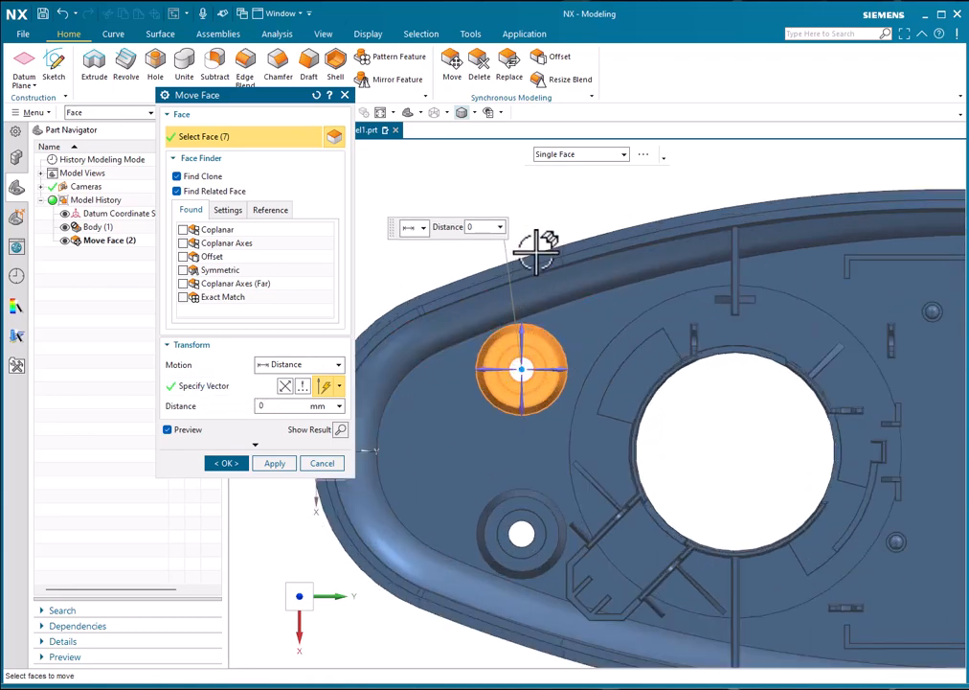
left_click(525, 328)
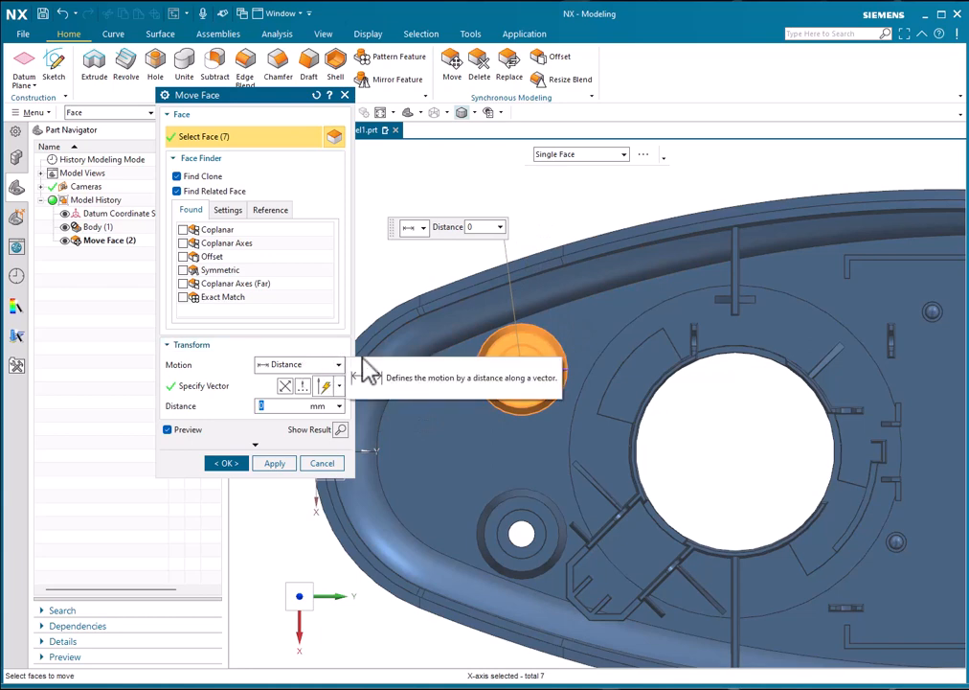
scroll(537, 372, "up", 5)
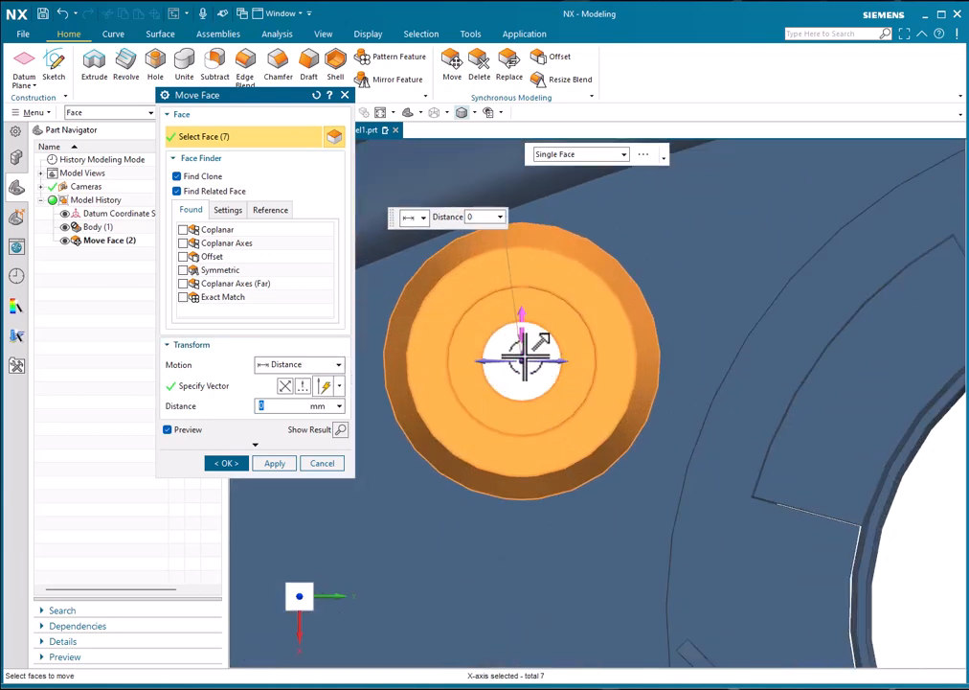
scroll(525, 358, "down", 3)
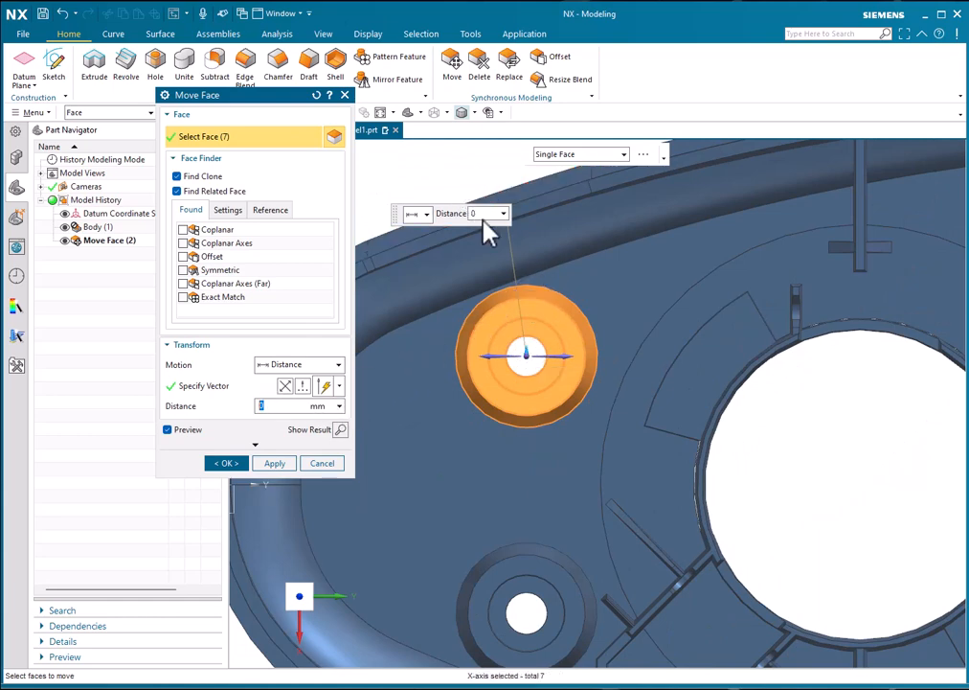
scroll(531, 359, "down", 3)
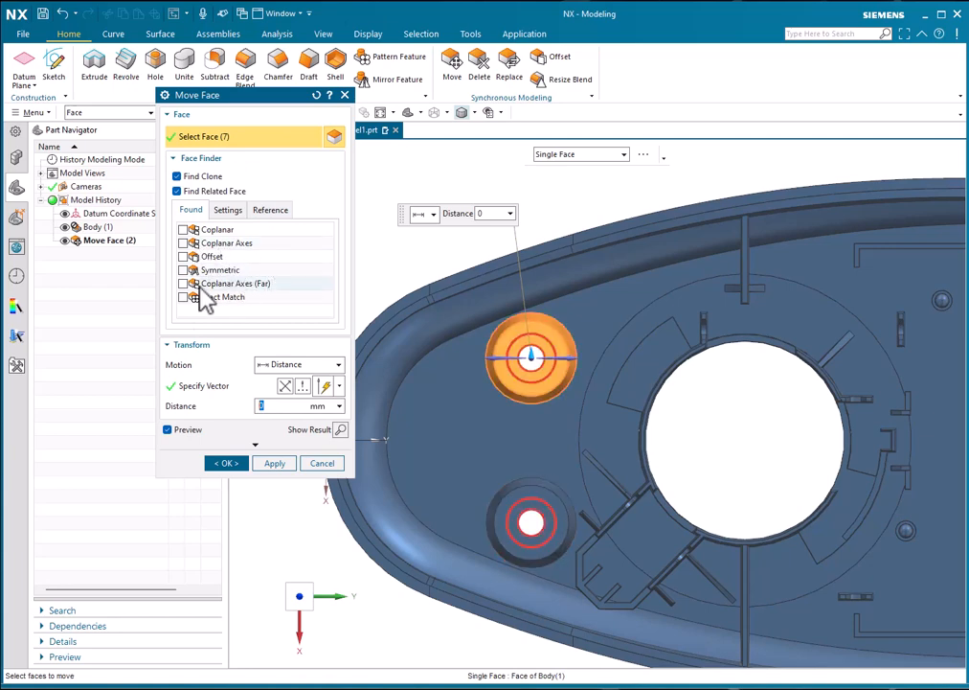
scroll(522, 362, "down", 3)
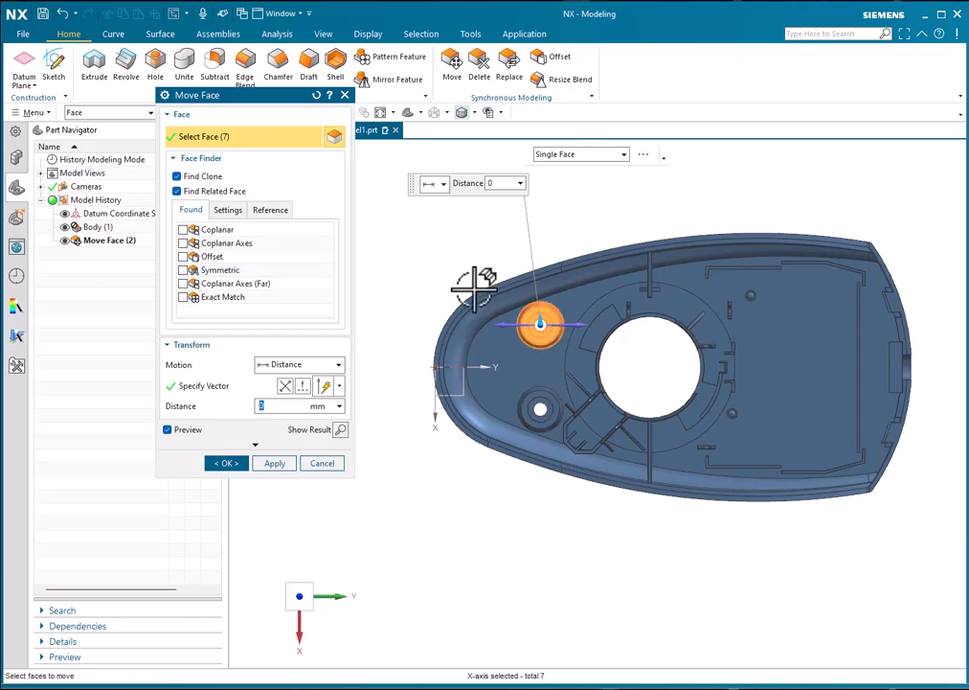
- Set the boss's move distance to 2 mm and inspect the preview from an angle
scroll(533, 326, "up", 3)
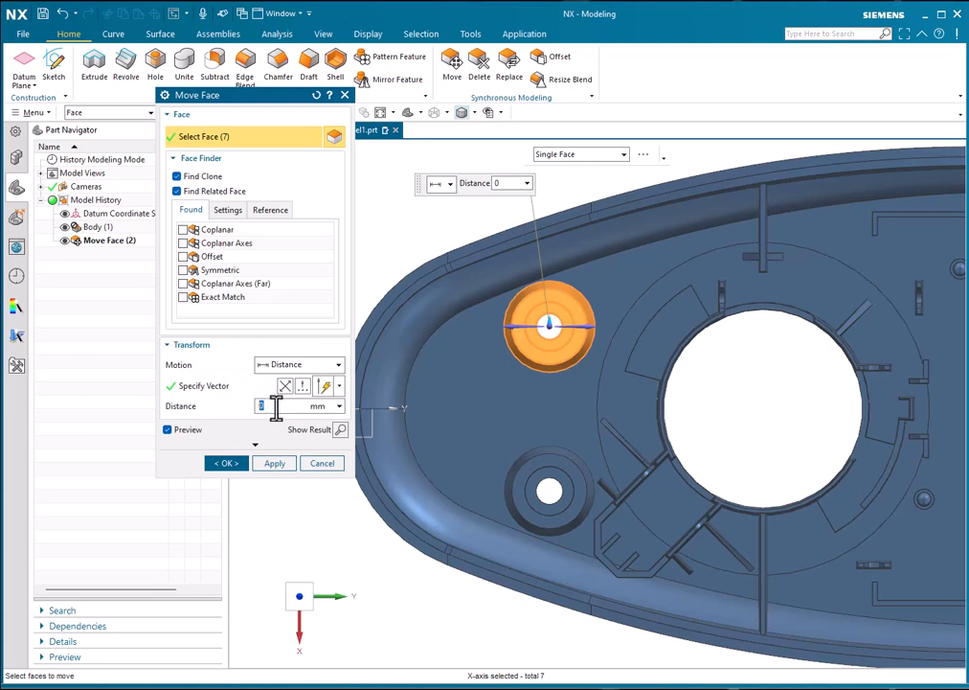
type("2")
scroll(537, 287, "up", 4)
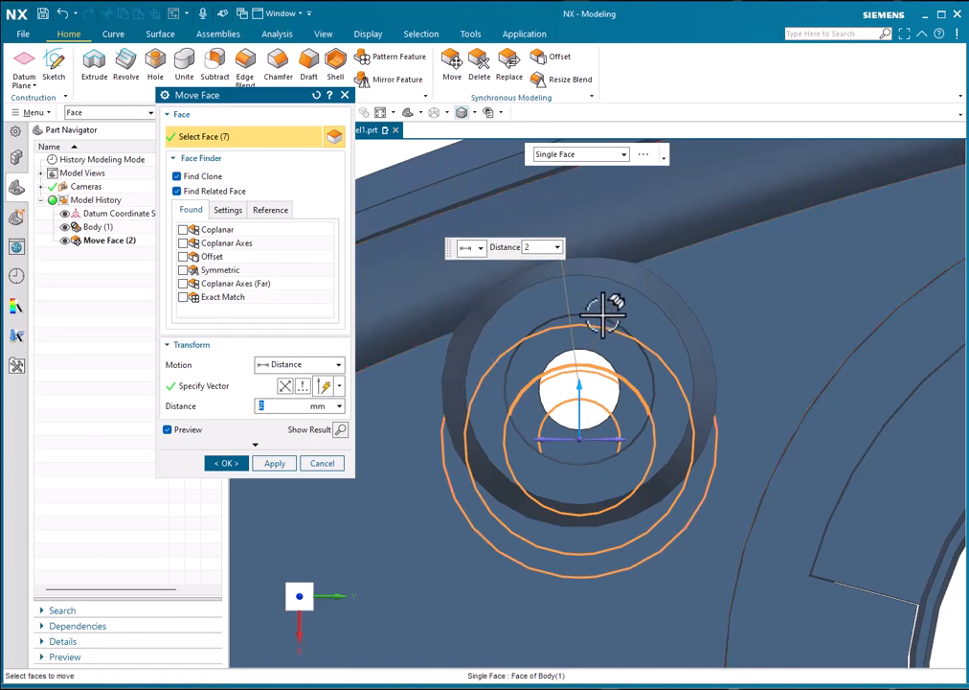
scroll(603, 311, "down", 3)
middle_click_drag(640, 383, 655, 366)
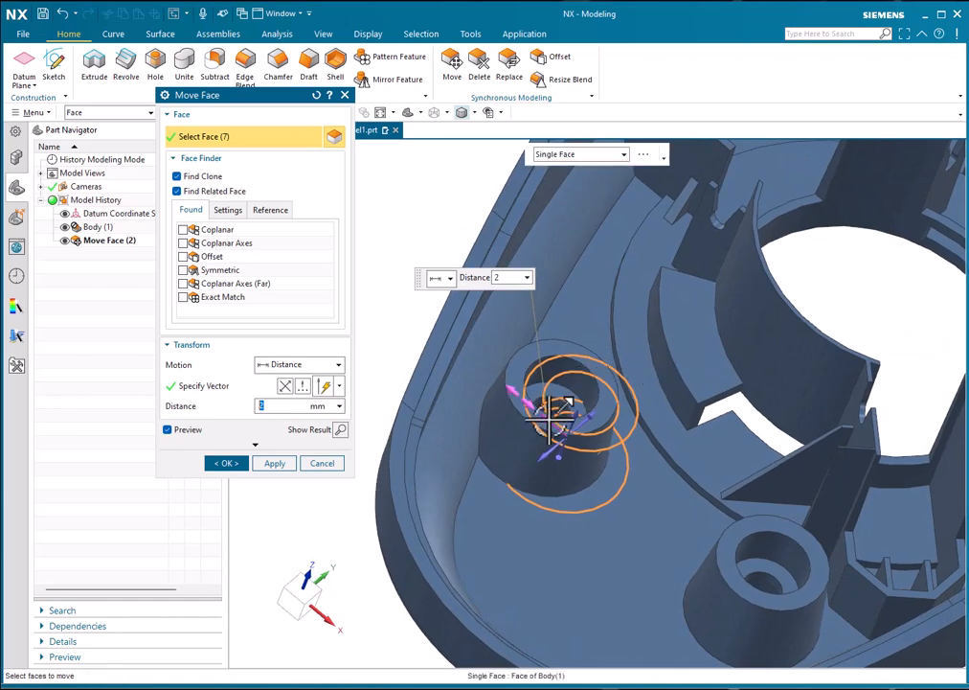
- Try moving the boss 8.5 mm toward the side wall, and reduce the distance to 4.8 mm
left_click_drag(546, 419, 479, 343)
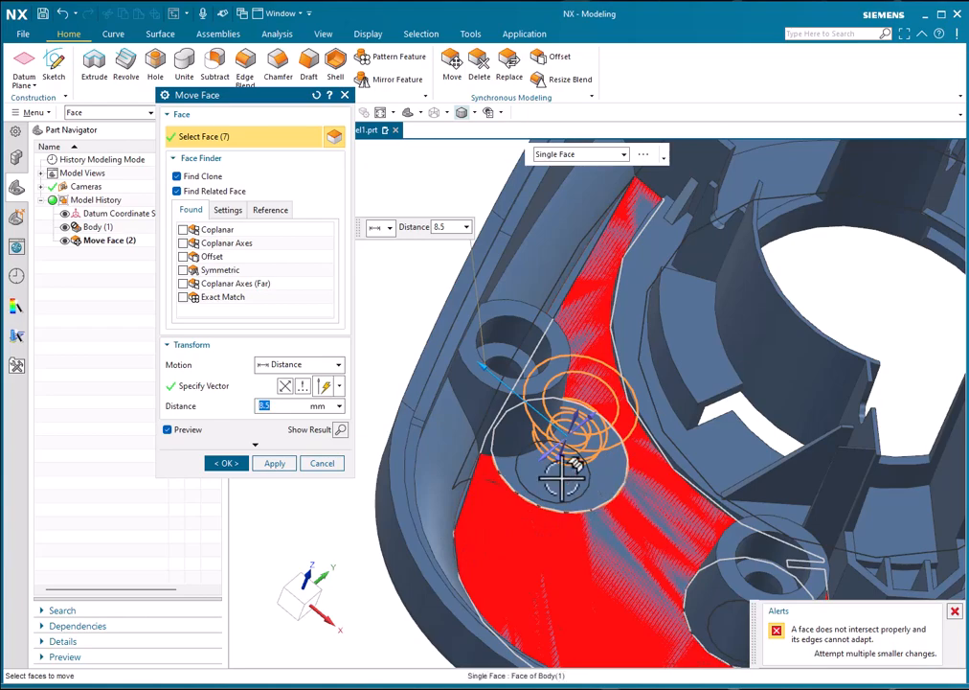
middle_click_drag(533, 349, 626, 328)
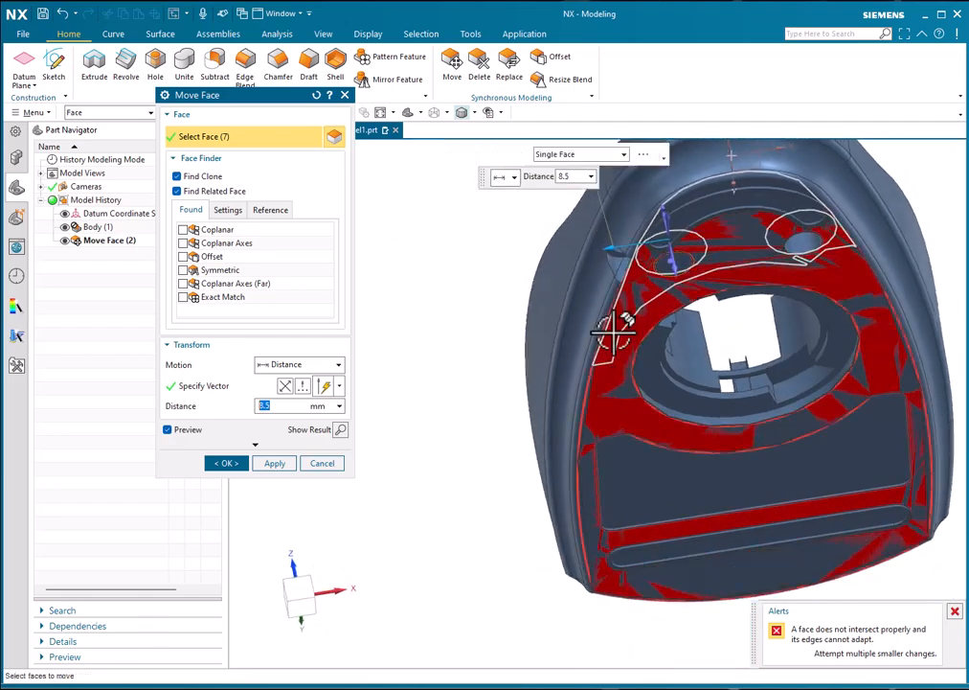
middle_click_drag(554, 205, 653, 353)
scroll(502, 395, "up", 3)
left_click_drag(476, 410, 515, 443)
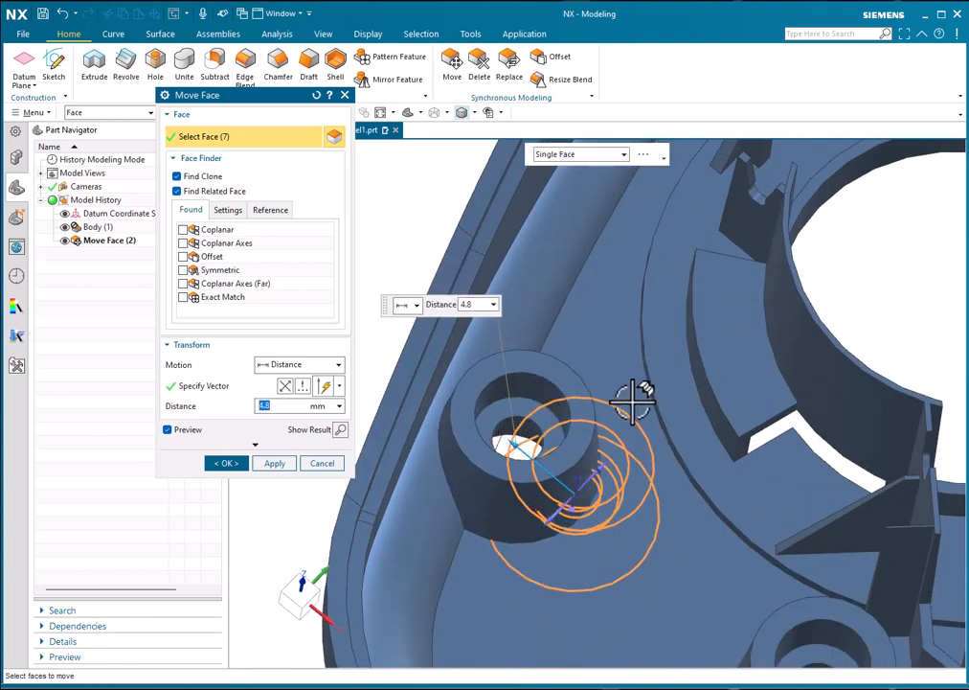
- Inspect the previewed boss move and its through hole from the underside and the inside of the part
middle_click_drag(376, 522, 682, 476)
scroll(669, 476, "down", 3)
scroll(771, 456, "up", 3)
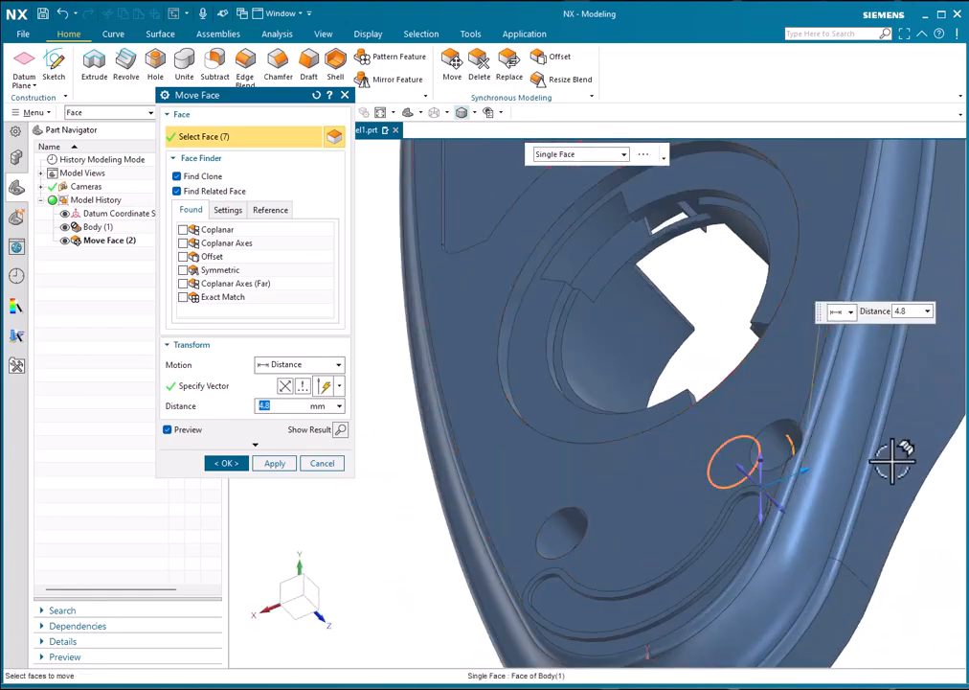
middle_click_drag(854, 466, 711, 383)
scroll(711, 383, "down", 3)
scroll(554, 390, "up", 4)
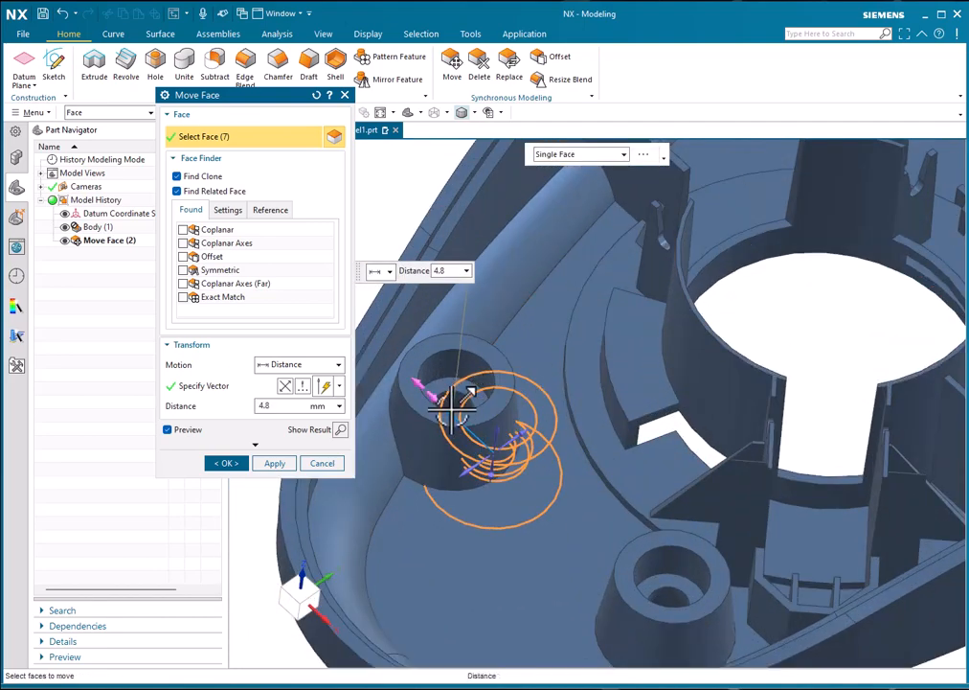
- Set the boss's move distance to 3.5 mm, include the symmetric boss in the selection, and apply the move
left_click_drag(454, 407, 463, 419)
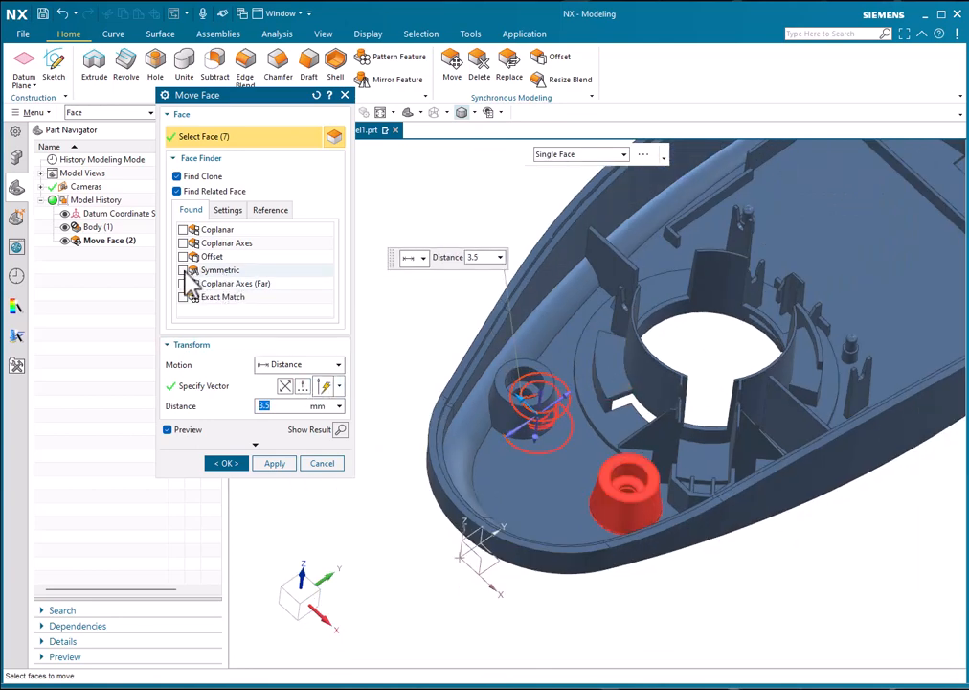
left_click(184, 271)
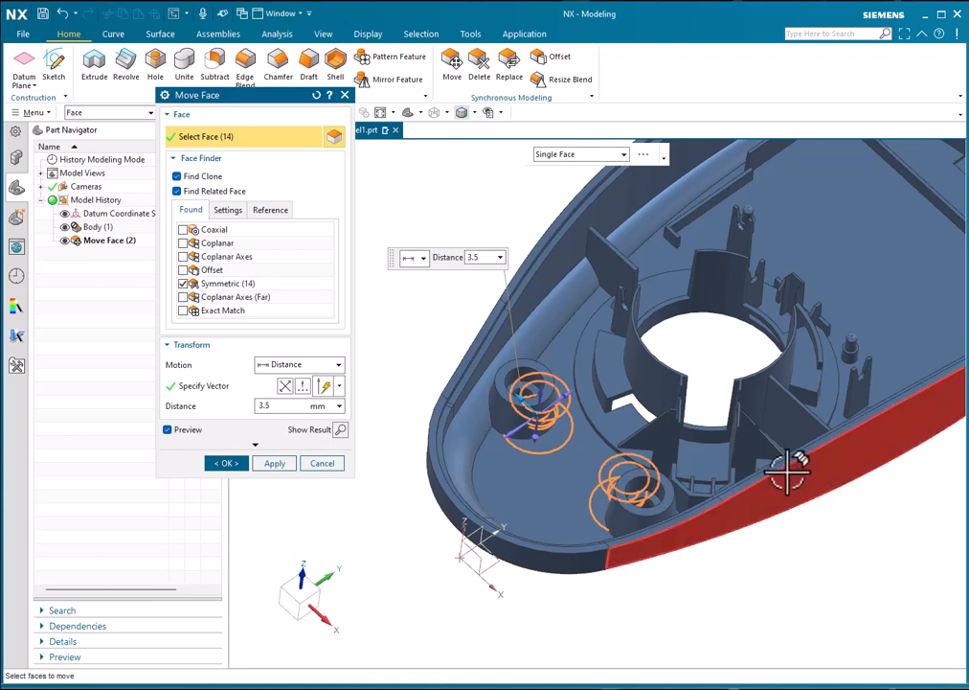
middle_click_drag(786, 470, 781, 493)
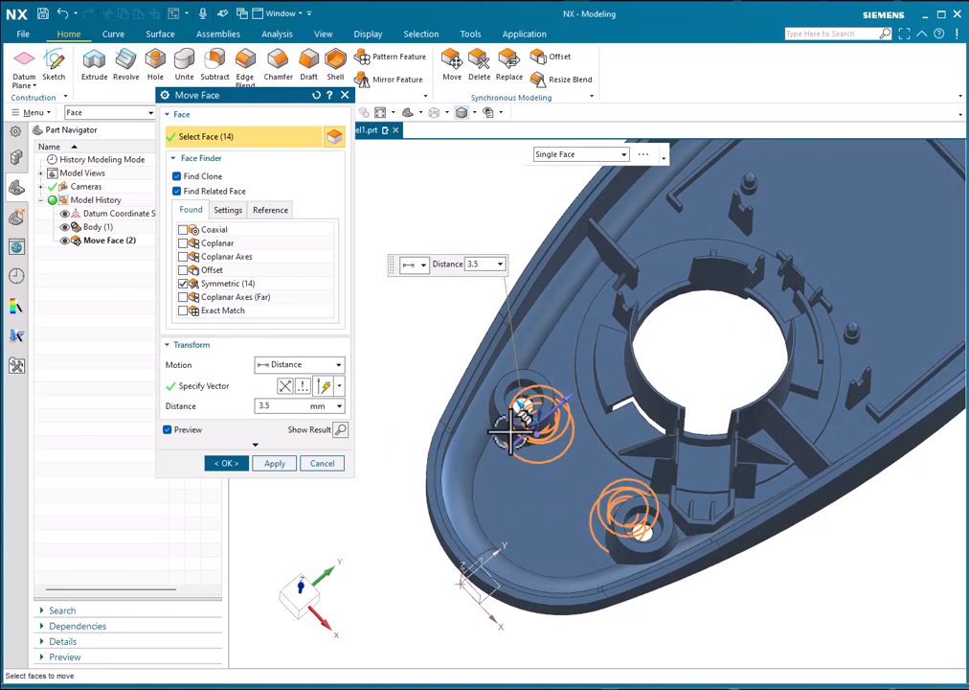
scroll(587, 400, "down", 1)
scroll(711, 280, "down", 1)
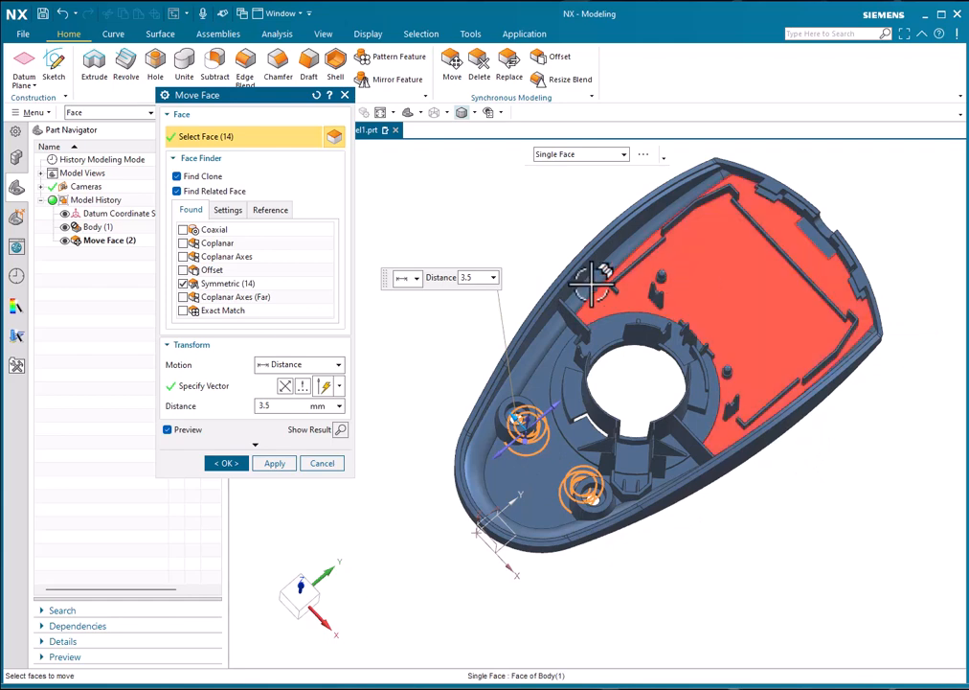
scroll(655, 502, "up", 2)
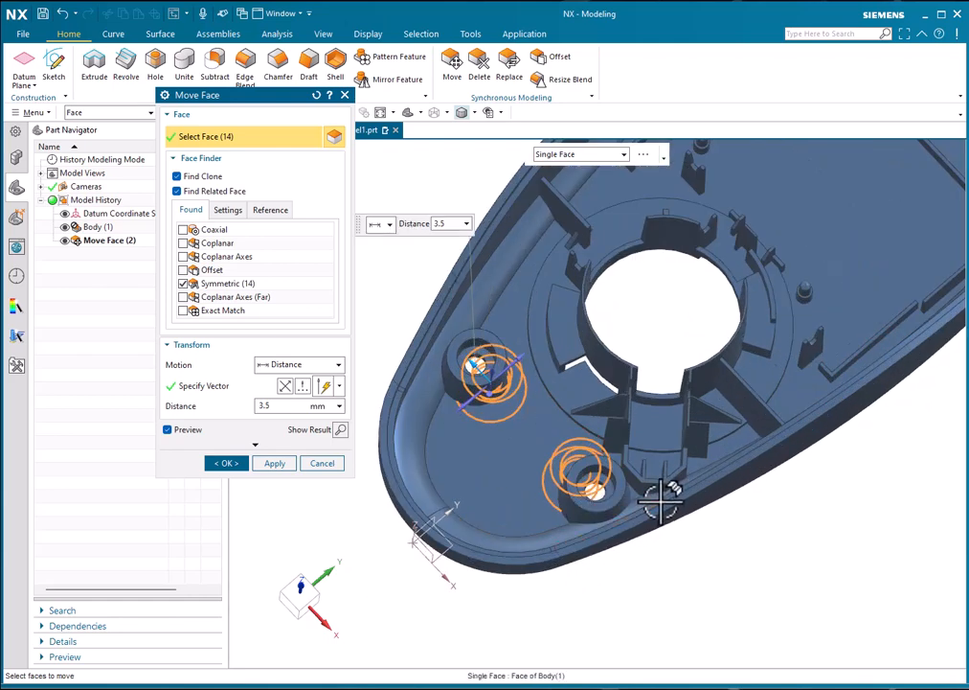
mouse_move(655, 502)
middle_mouse_down()
mouse_move(655, 478)
mouse_move(659, 488)
middle_mouse_up()
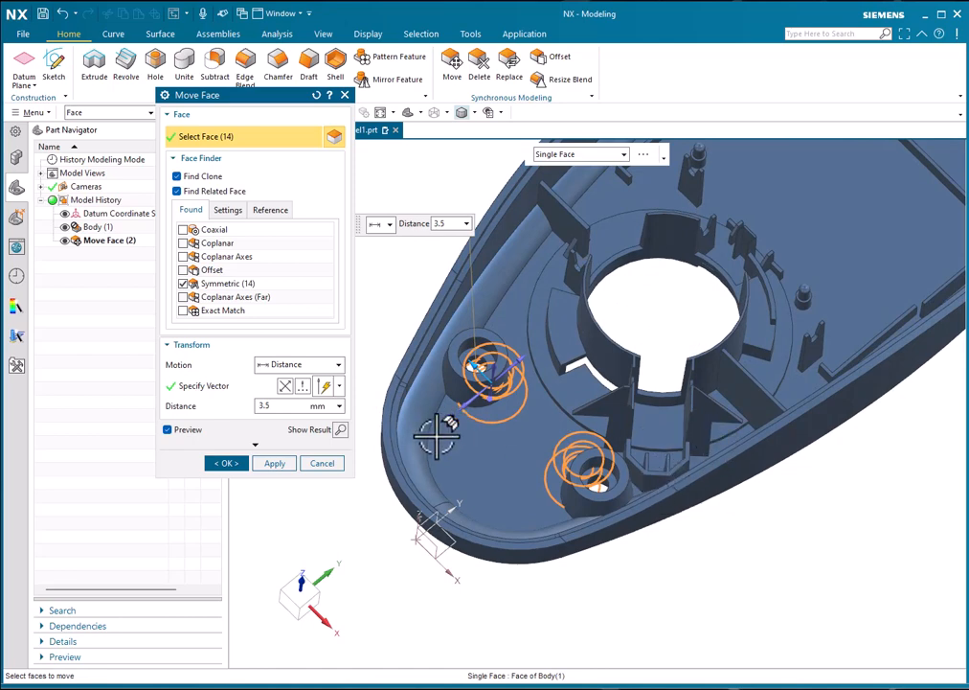
left_click(275, 463)
- Inspect both moved bosses and the ribs on the floor at the wide end of the part
middle_click_drag(465, 487, 578, 429)
scroll(578, 429, "down", 2)
scroll(694, 357, "up", 4)
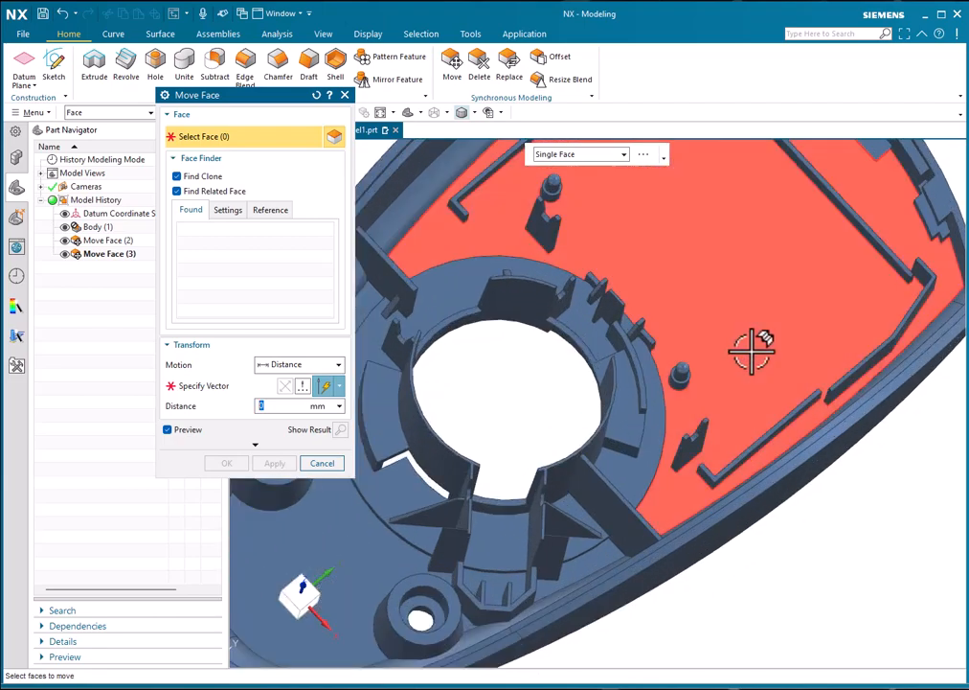
middle_click_drag(752, 352, 713, 361)
scroll(714, 361, "down", 2)
scroll(764, 332, "up", 2)
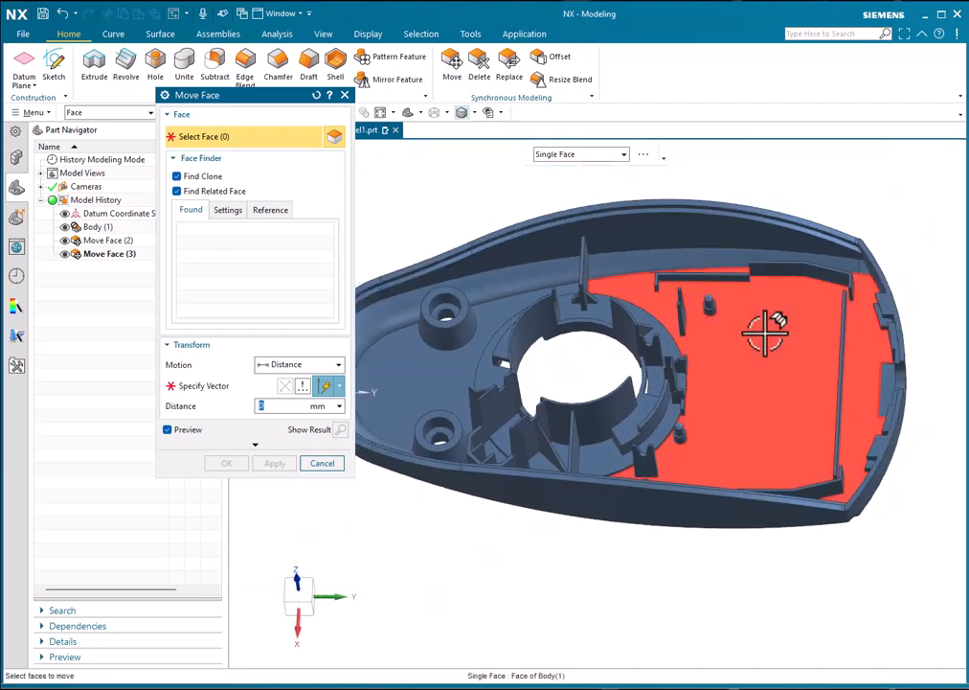
middle_click_drag(767, 333, 811, 342)
scroll(842, 306, "up", 3)
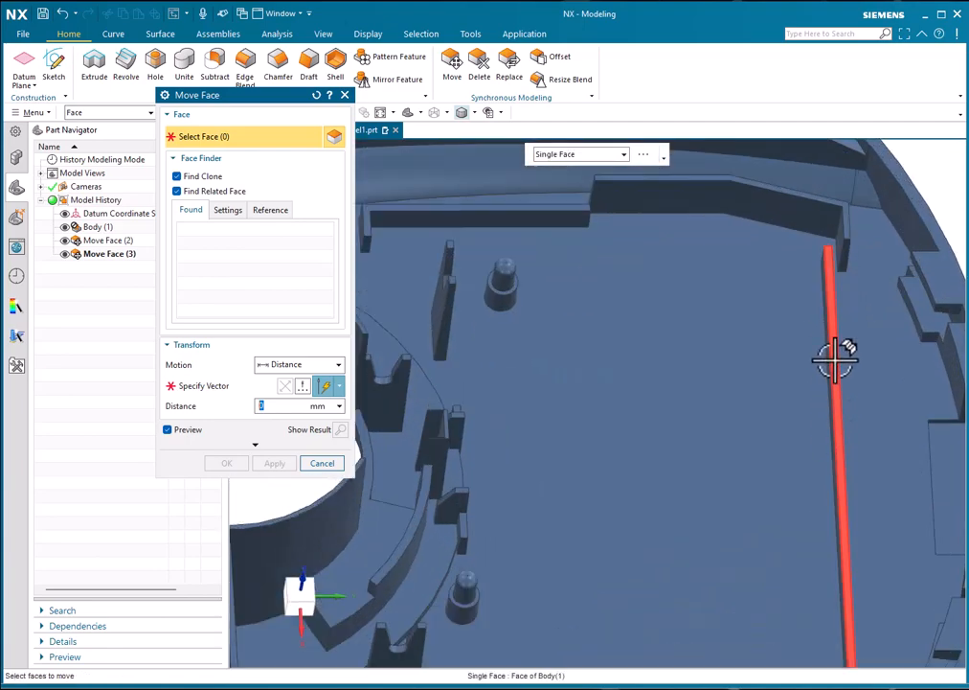
scroll(826, 311, "down", 5)
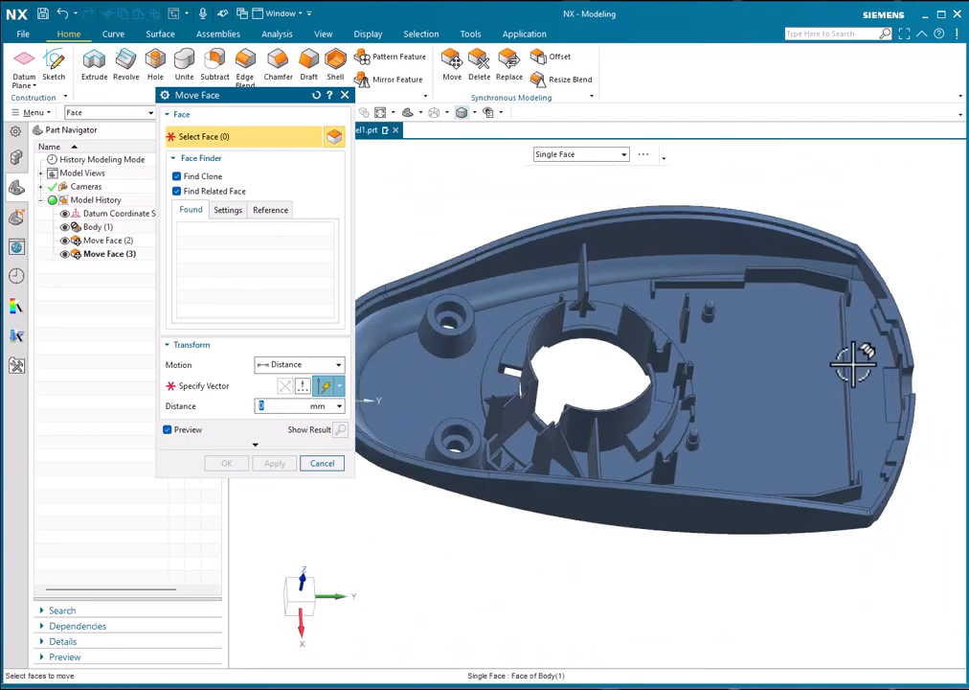
- Thicken the long straight rib across the wide end by moving its inner side face 1 mm
middle_click_drag(857, 364, 823, 334)
scroll(823, 334, "up", 3)
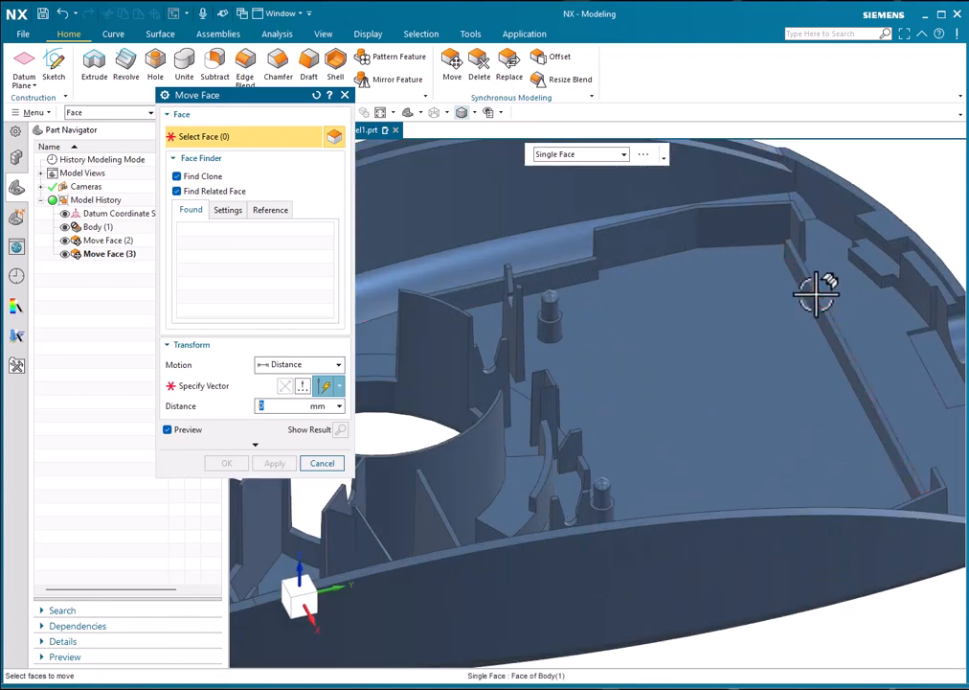
scroll(805, 311, "up", 2)
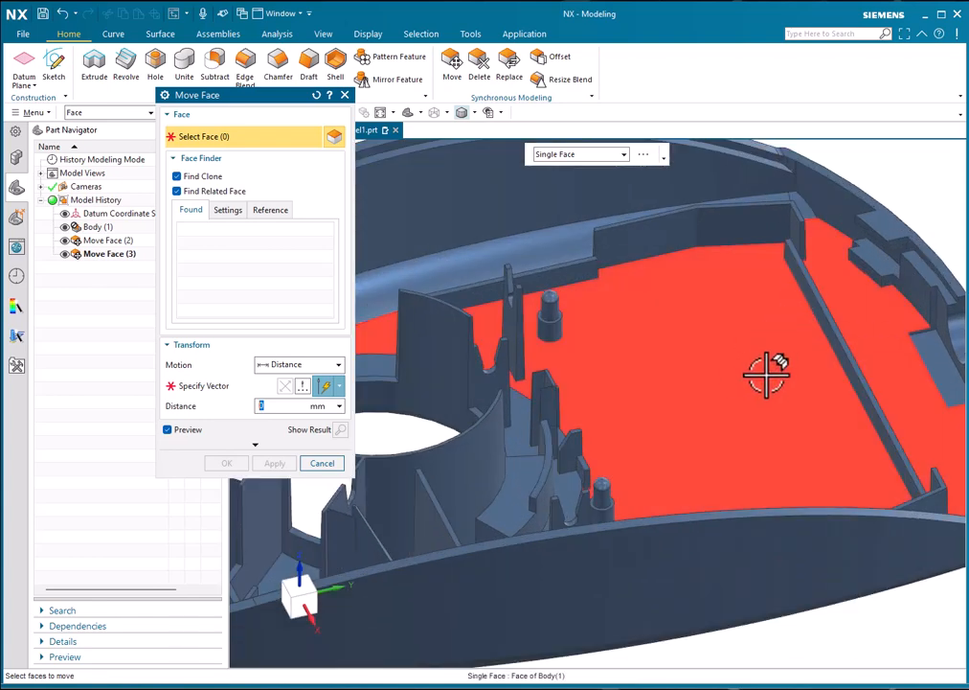
scroll(785, 286, "up", 3)
scroll(810, 292, "up", 2)
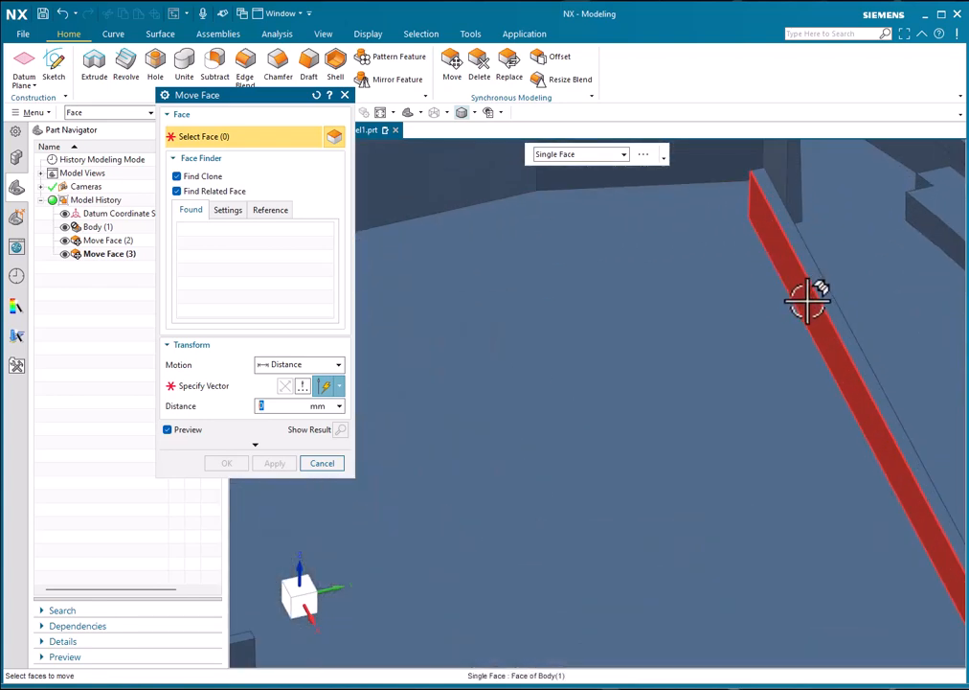
left_click(809, 299)
scroll(727, 328, "down", 2)
scroll(789, 309, "down", 2)
scroll(641, 336, "up", 1)
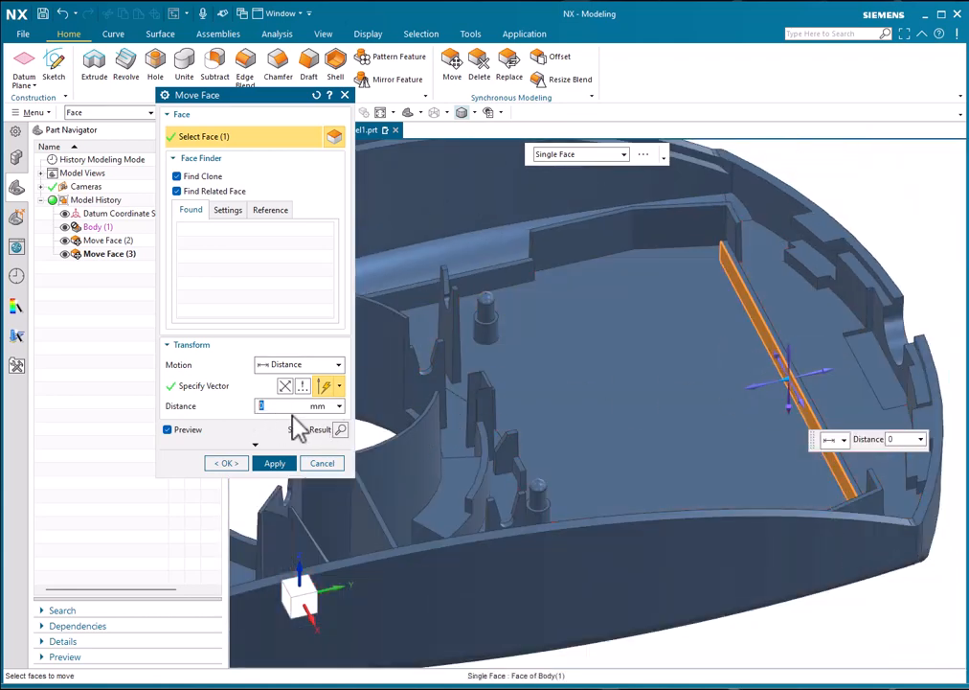
type("1")
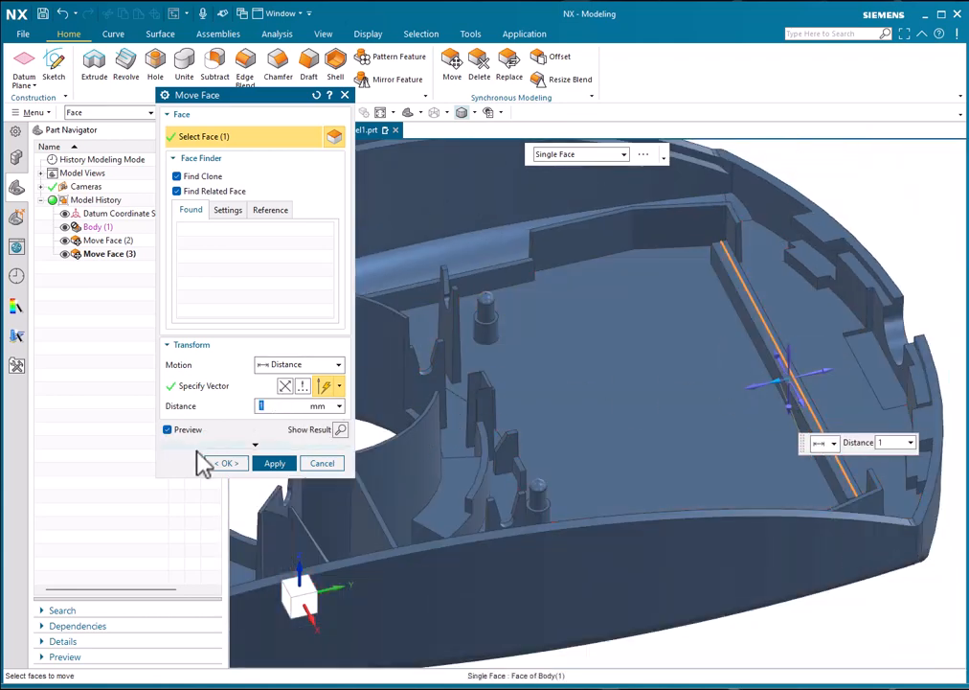
left_click(274, 463)
- Move the three inner faces of the angled corner rib 0.5 mm together
middle_click_drag(744, 327, 703, 325)
scroll(580, 277, "up", 5)
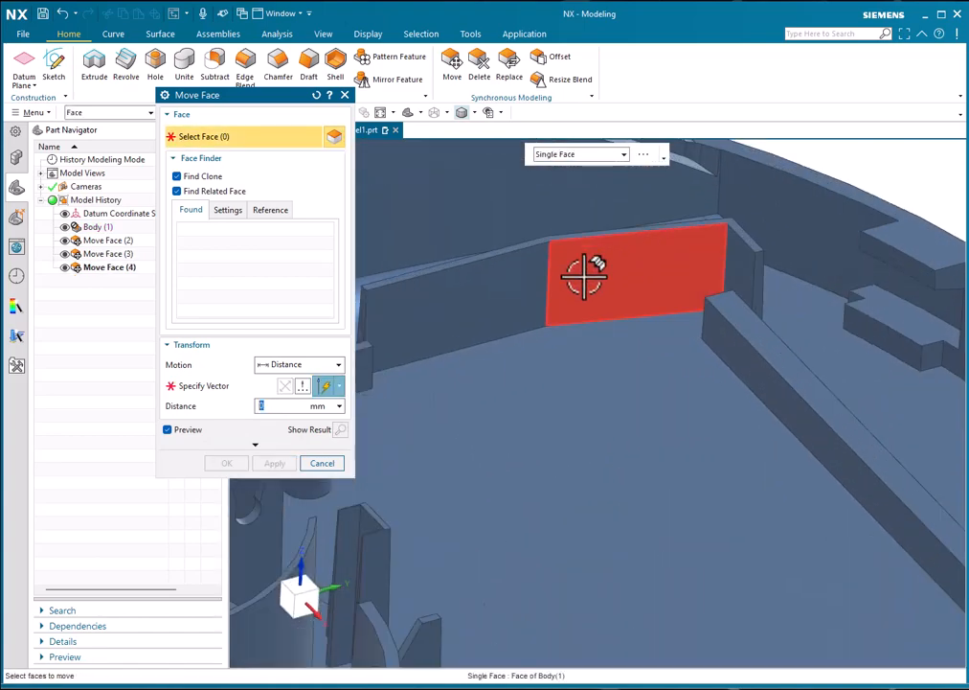
left_click(491, 295)
left_click(612, 275)
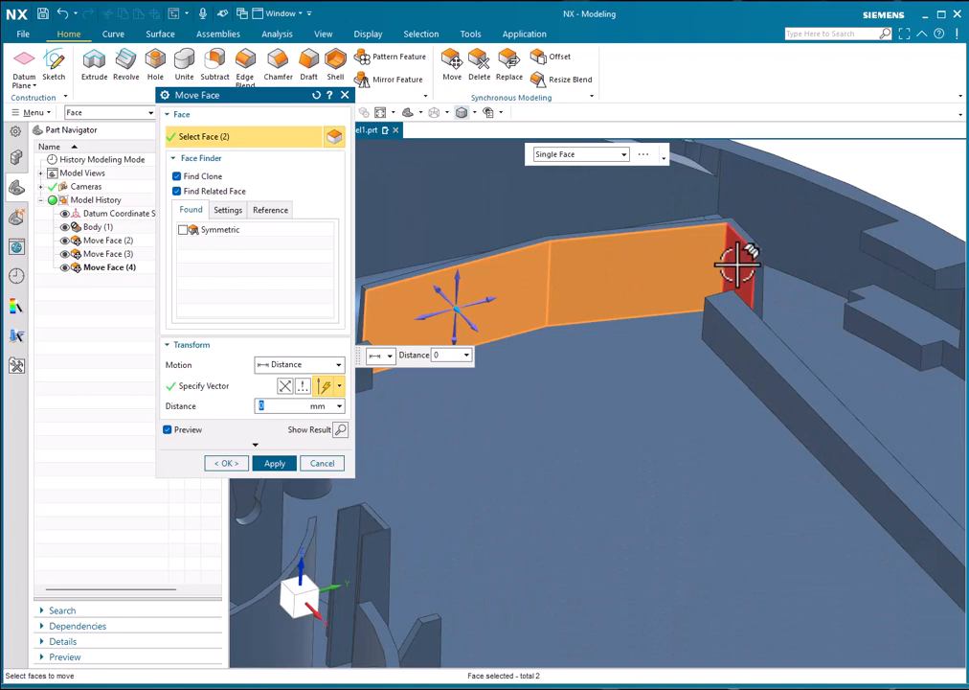
left_click(741, 275)
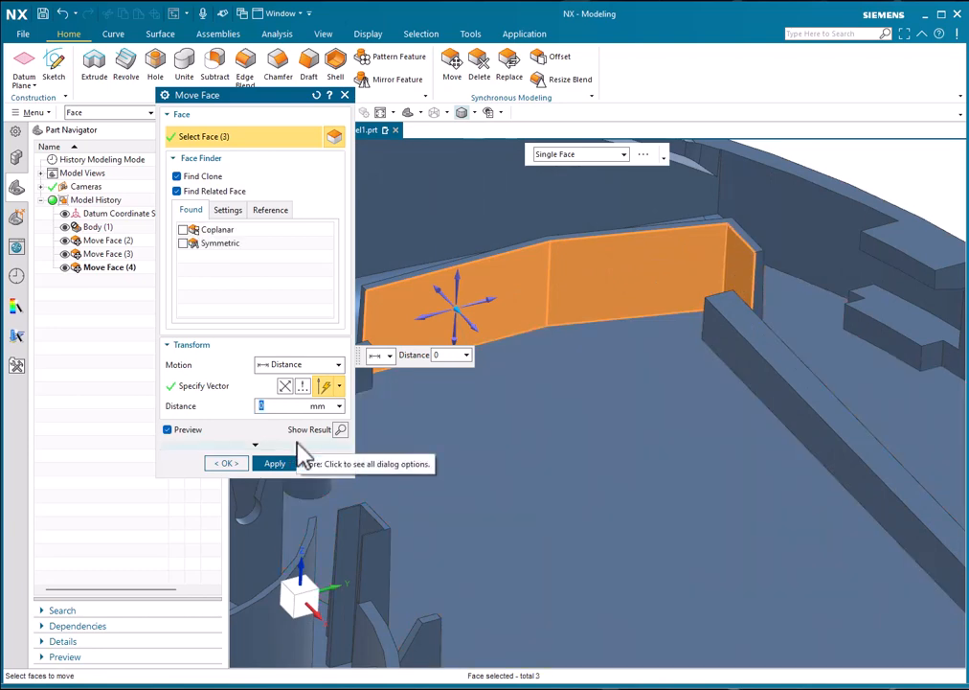
key("Return")
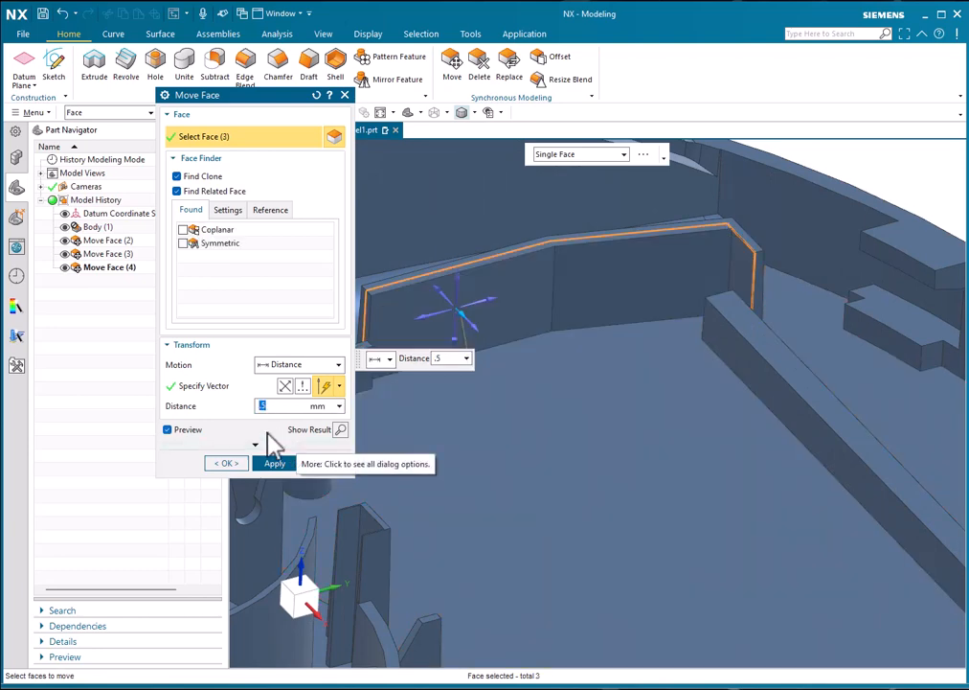
left_click(275, 468)
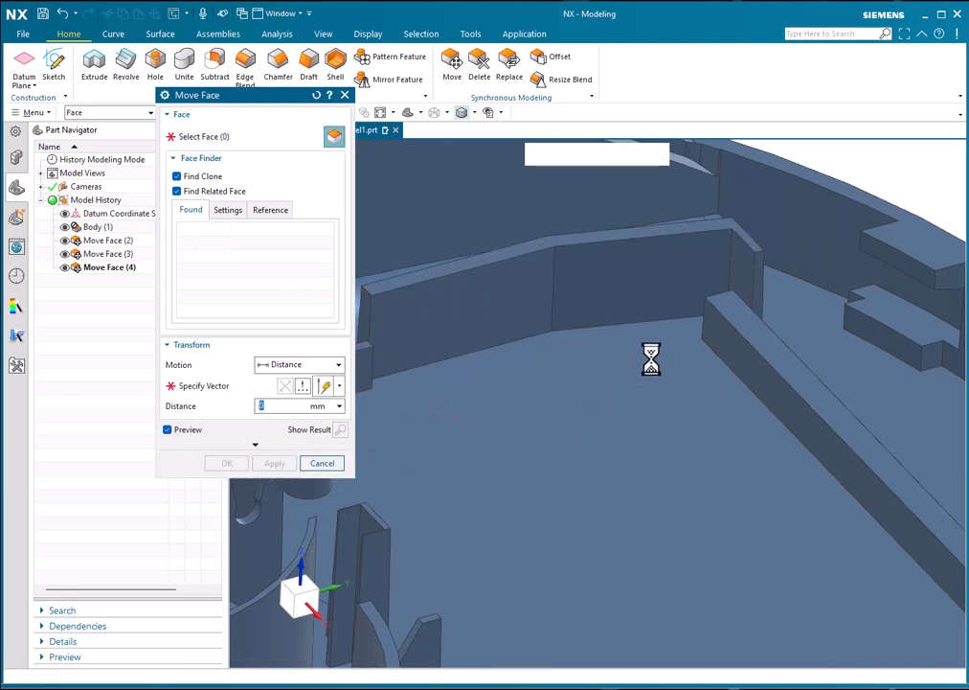
- Inspect the thickness of the angled corner rib's segments, including its short end section
middle_click_drag(653, 357, 656, 379)
scroll(722, 299, "down", 4)
scroll(751, 245, "up", 7)
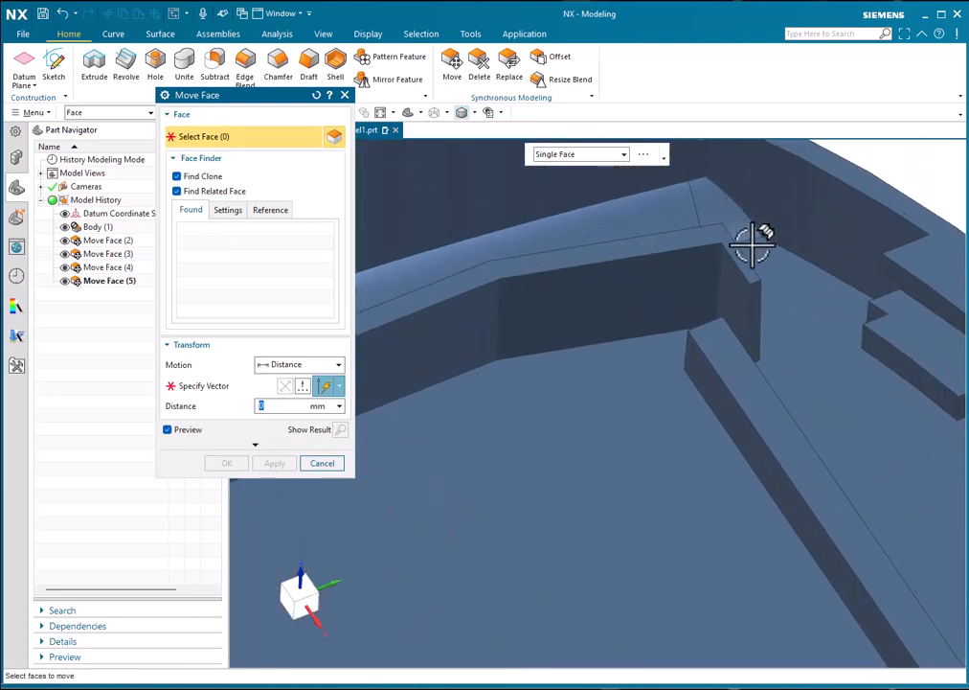
scroll(736, 369, "down", 5)
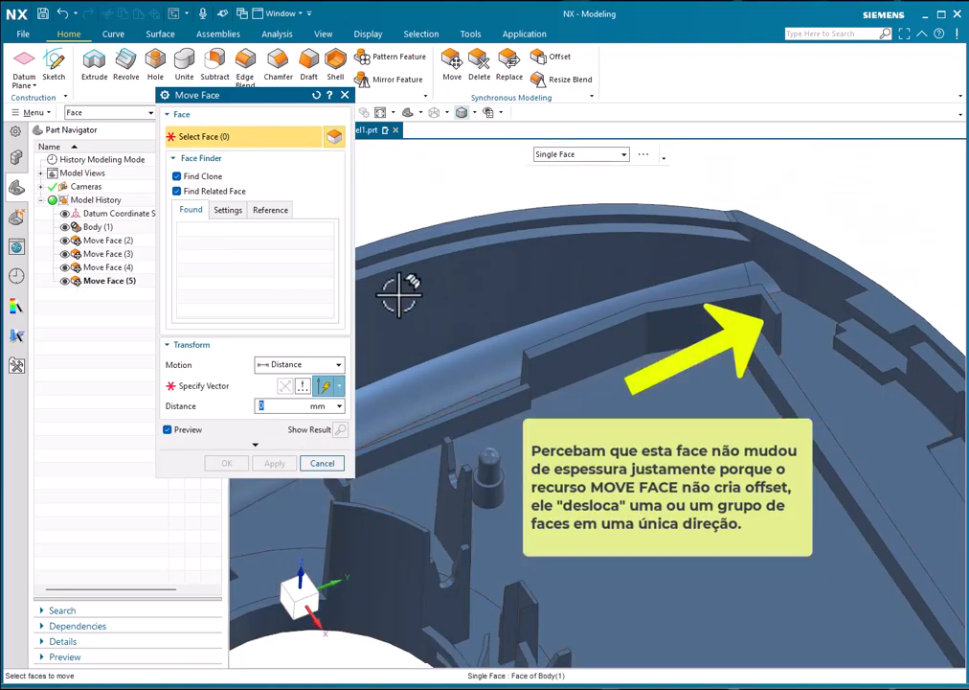
scroll(640, 375, "down", 2)
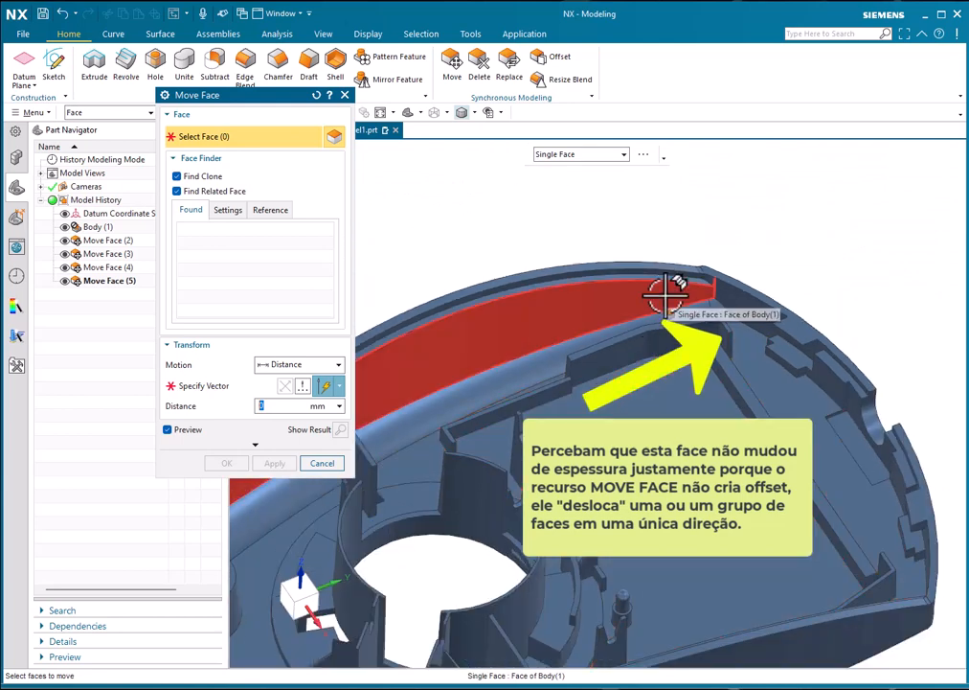
scroll(683, 331, "down", 4)
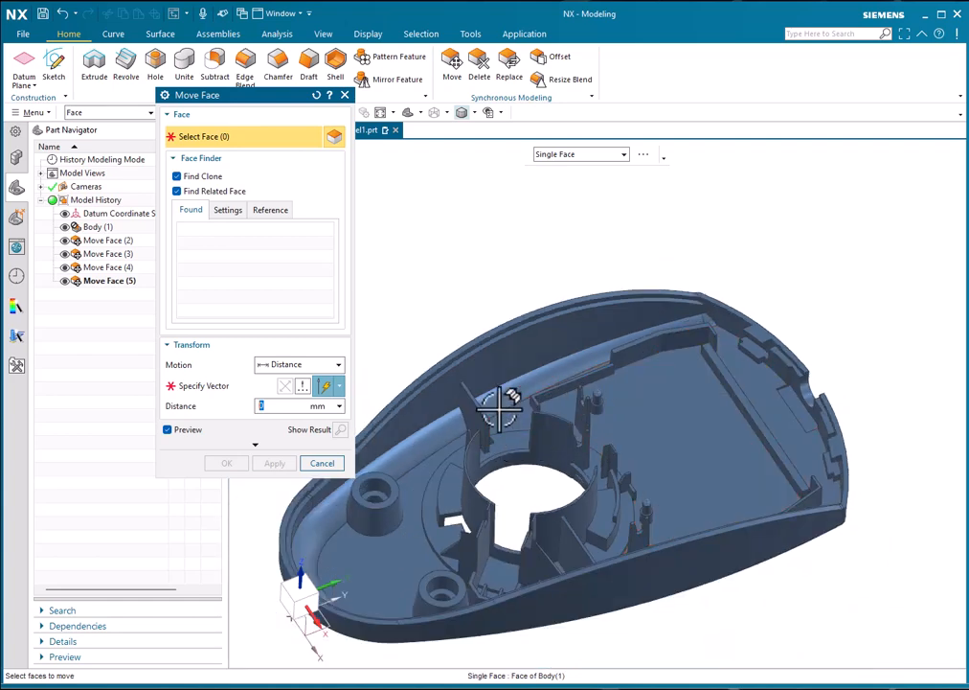
- Select all eight faces of the upright rib with side gussets between the circular opening and the side wall
mouse_move(638, 400)
middle_mouse_down()
mouse_move(612, 404)
mouse_move(621, 430)
mouse_move(521, 391)
mouse_move(524, 364)
mouse_move(571, 390)
mouse_move(558, 372)
mouse_move(562, 383)
middle_mouse_up()
scroll(517, 383, "up", 5)
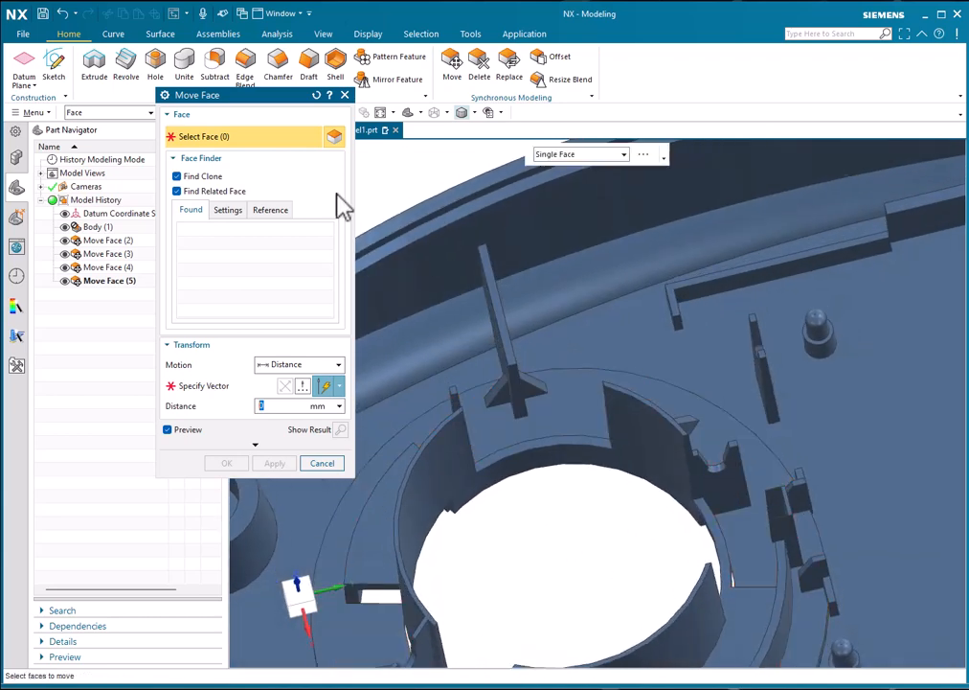
scroll(494, 354, "up", 2)
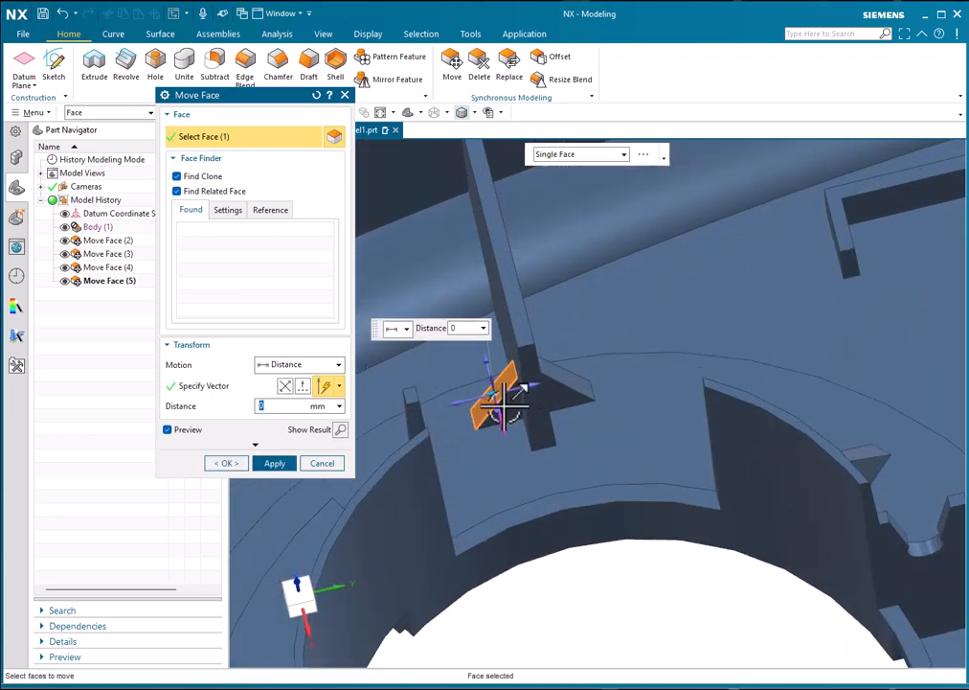
left_click(511, 307)
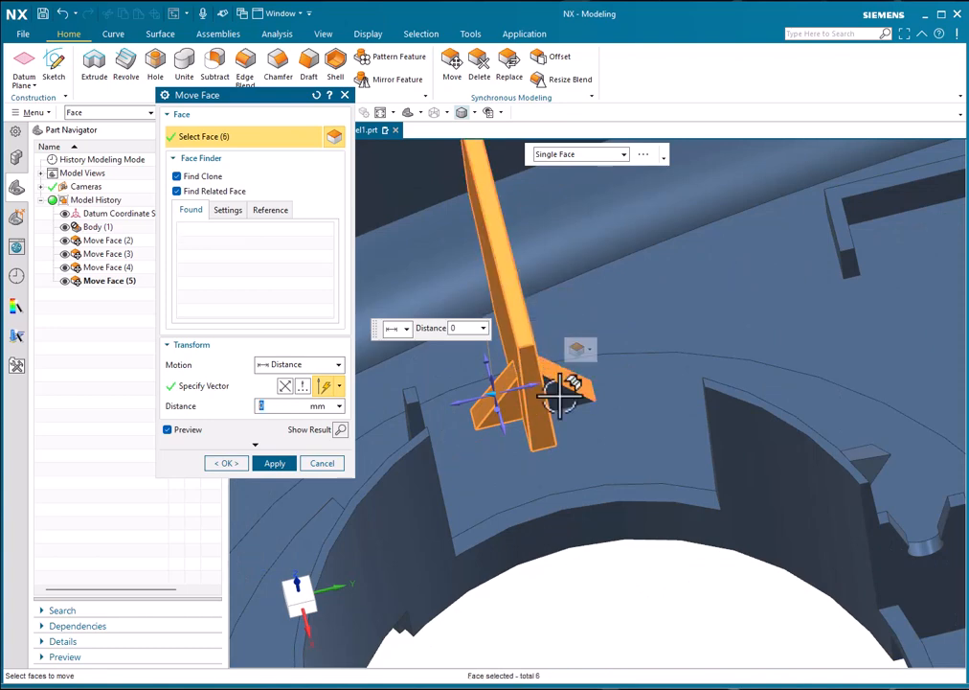
middle_click_drag(677, 352, 660, 373)
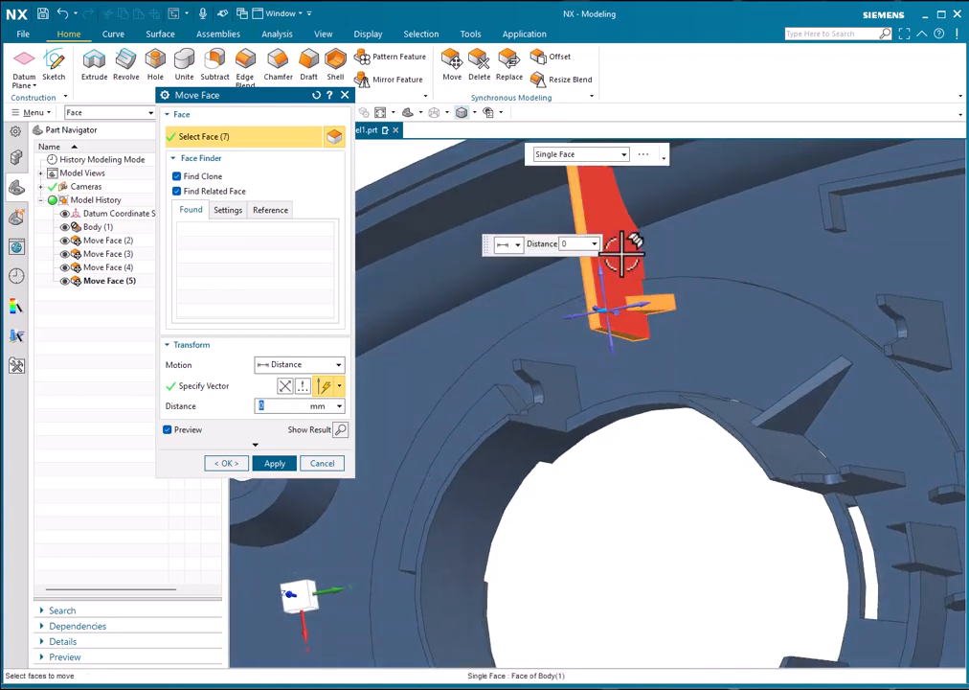
left_click(688, 364)
scroll(697, 345, "down", 3)
middle_click_drag(705, 329, 729, 326)
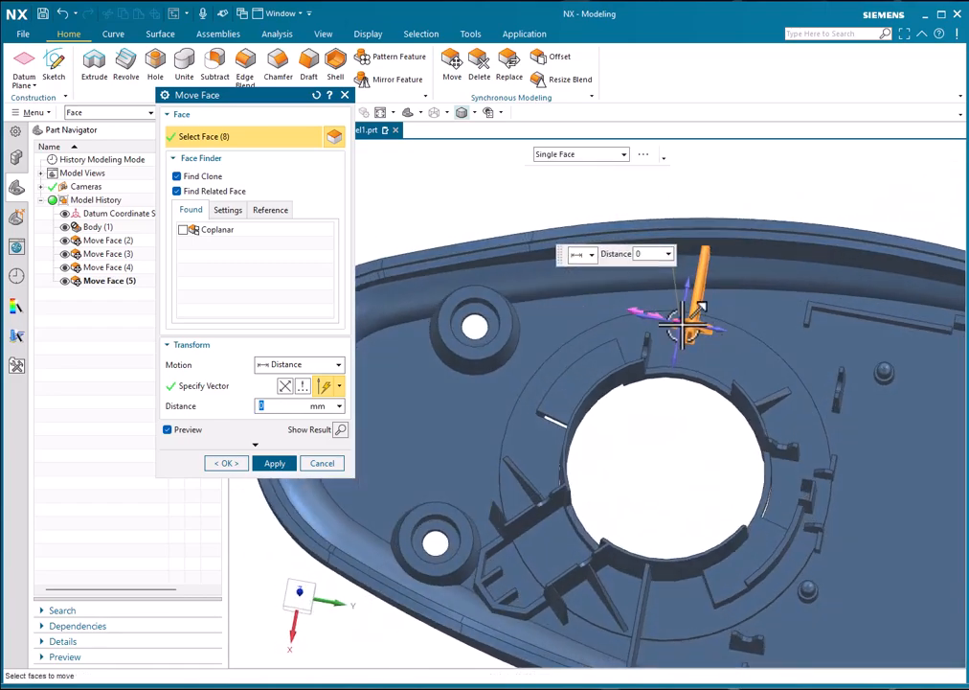
- Move the upright rib 4.5 mm toward the screw bosses and inspect the preview from several angles
left_click_drag(679, 322, 644, 315)
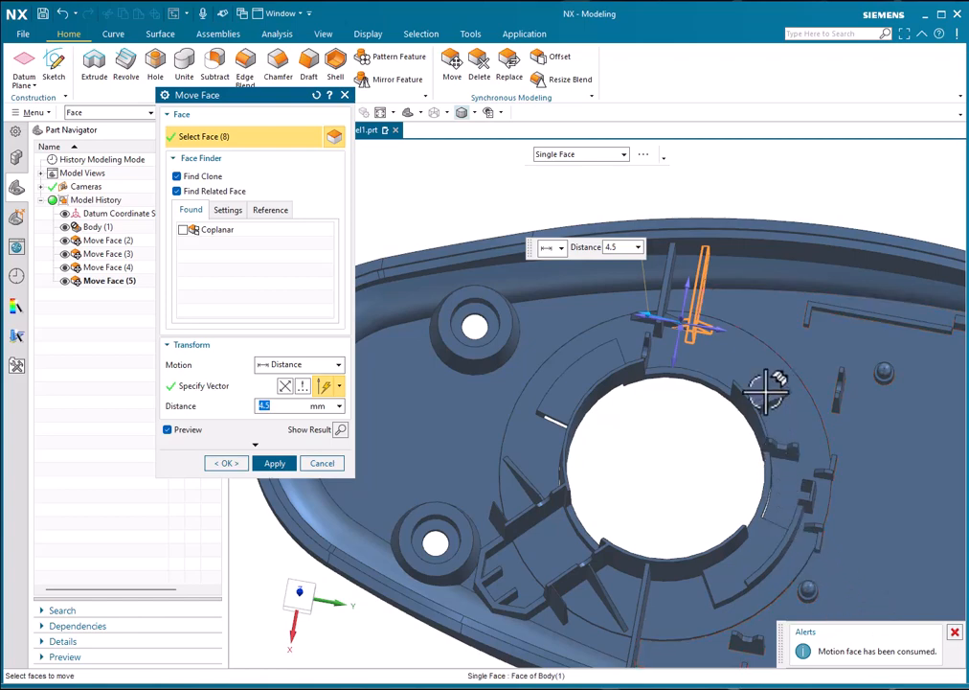
middle_click_drag(764, 389, 756, 312)
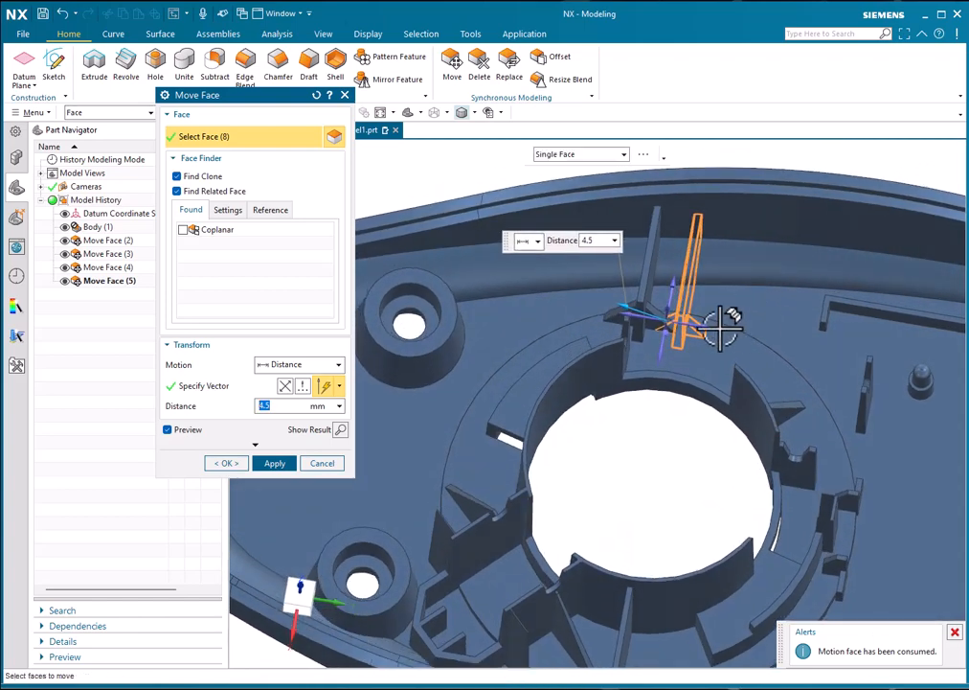
middle_click_drag(651, 331, 764, 329)
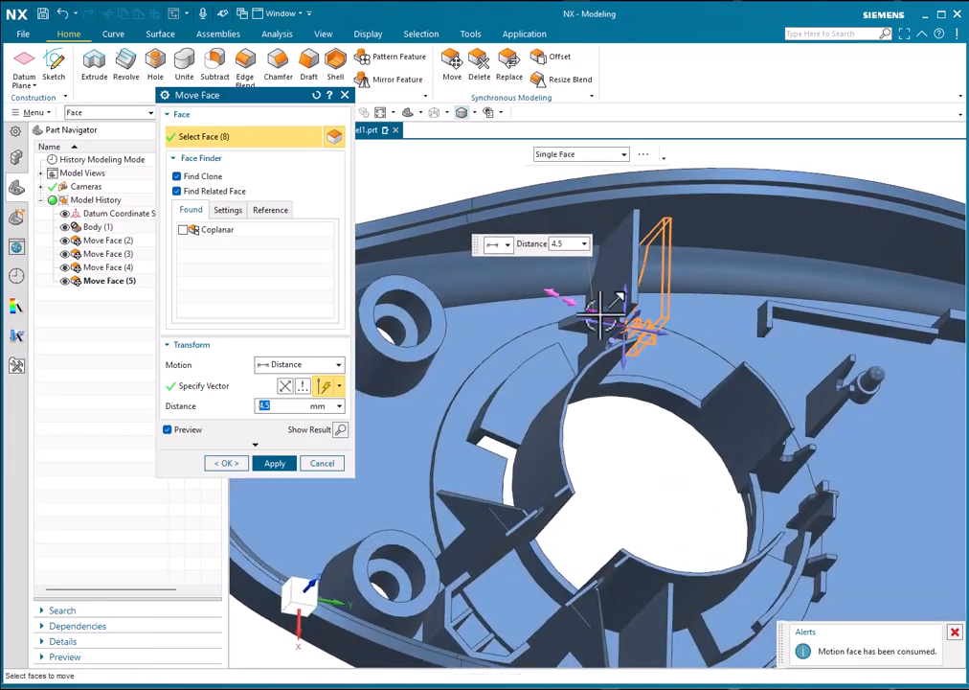
mouse_move(664, 333)
middle_mouse_down()
mouse_move(694, 342)
mouse_move(682, 339)
middle_mouse_up()
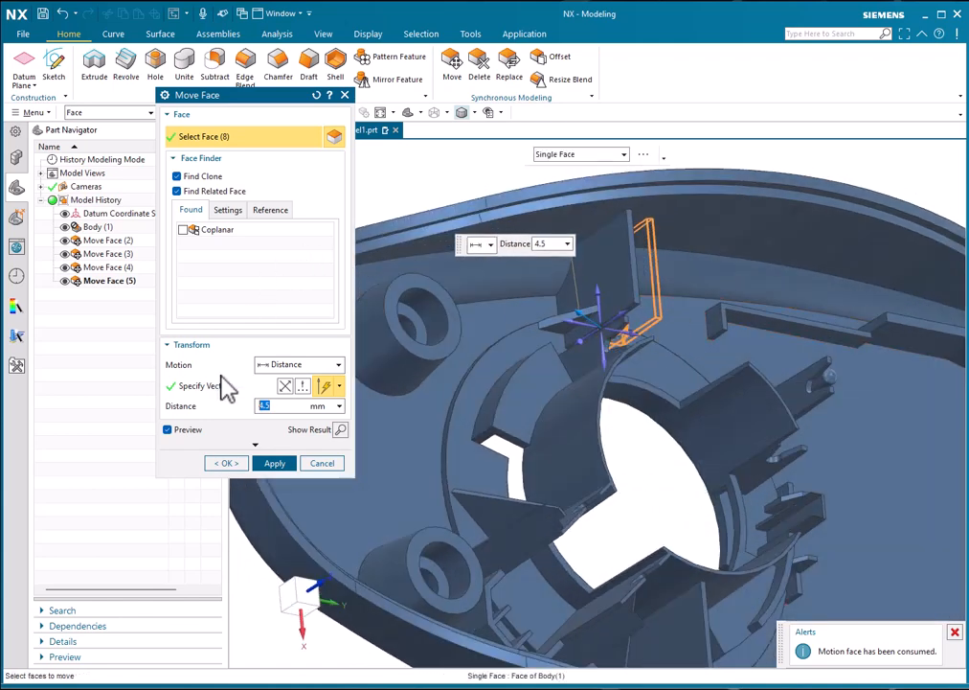
- Redefine the upright rib's move direction along the negative Y axis, toward the screw bosses
left_click(228, 387)
left_click(581, 328)
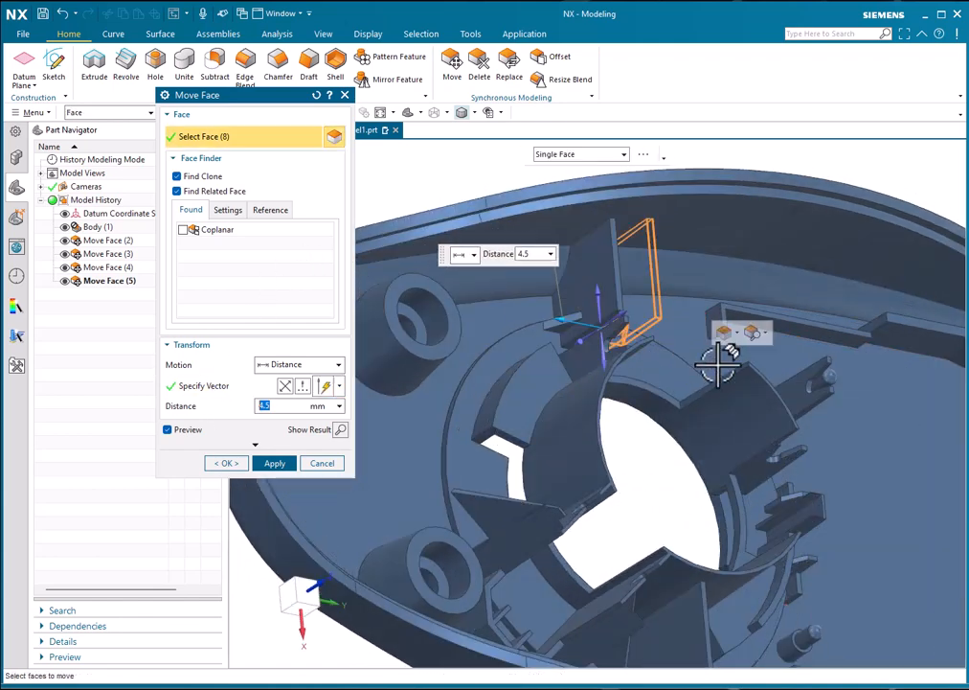
middle_click_drag(719, 383, 680, 405)
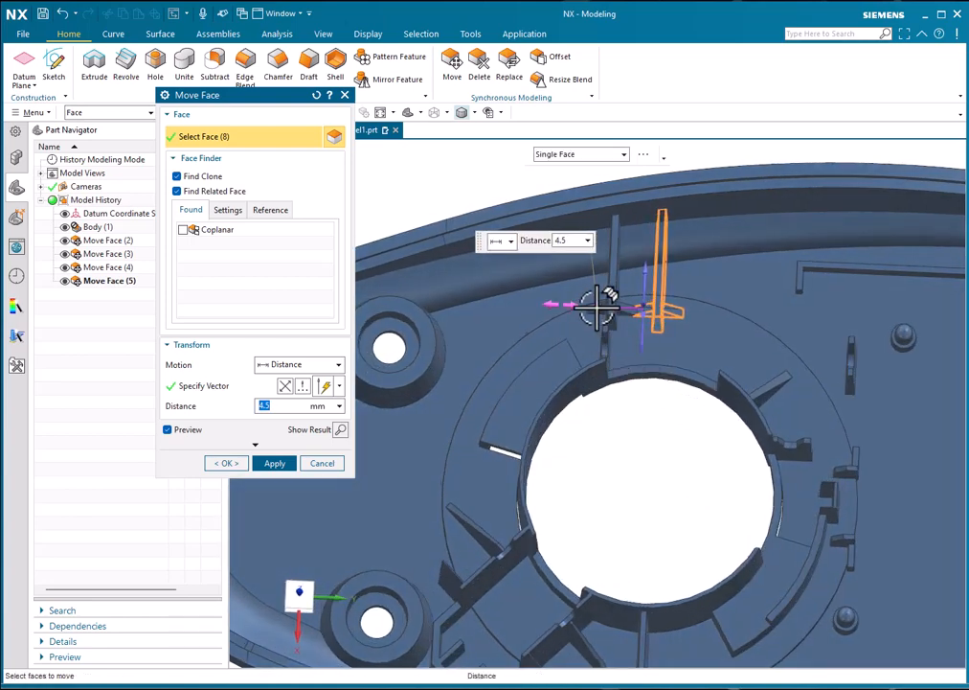
- Move the upright rib's selected faces 4.5 mm along the positive Y axis, away from the screw bosses, and finish Move Face
left_click_drag(596, 307, 618, 310)
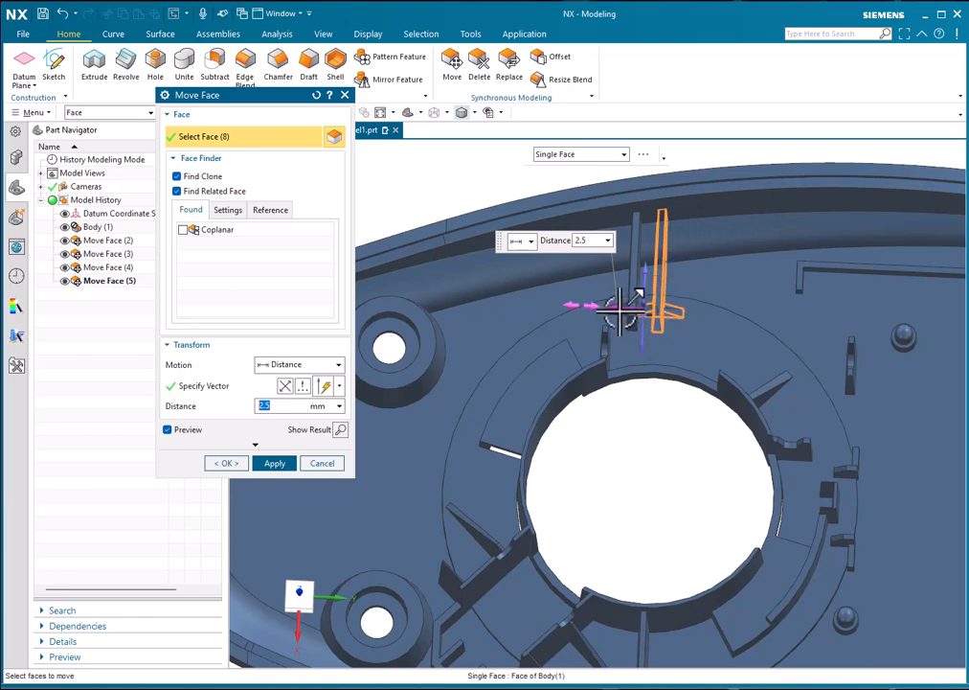
left_click_drag(623, 308, 696, 311)
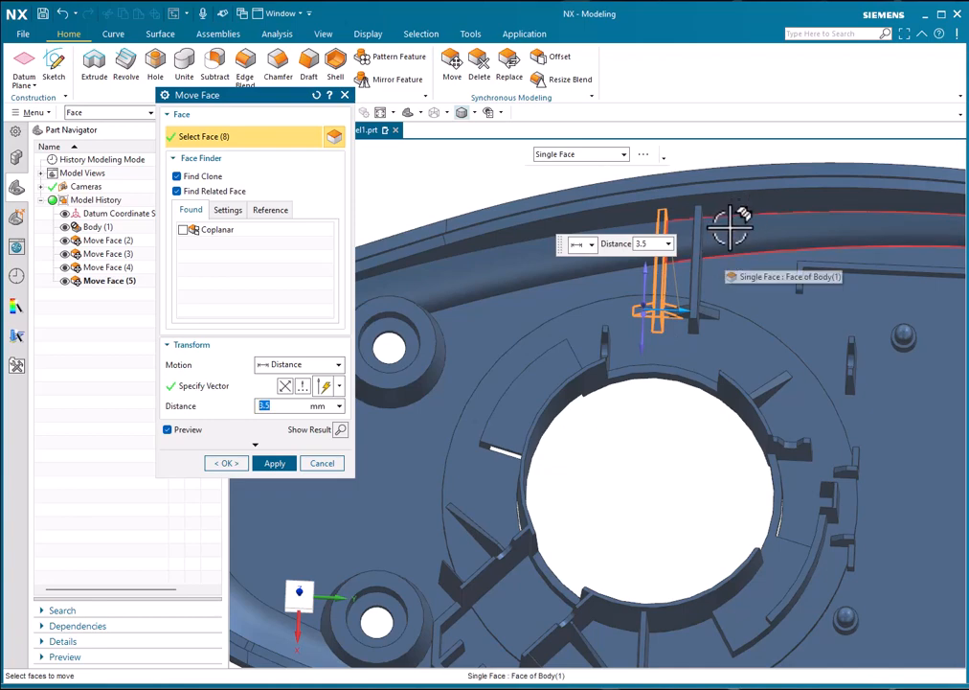
mouse_move(674, 338)
middle_mouse_down()
mouse_move(679, 304)
mouse_move(705, 316)
mouse_move(677, 325)
mouse_move(677, 342)
middle_mouse_up()
mouse_move(647, 320)
left_mouse_down()
mouse_move(716, 316)
mouse_move(738, 302)
mouse_move(646, 329)
left_mouse_up()
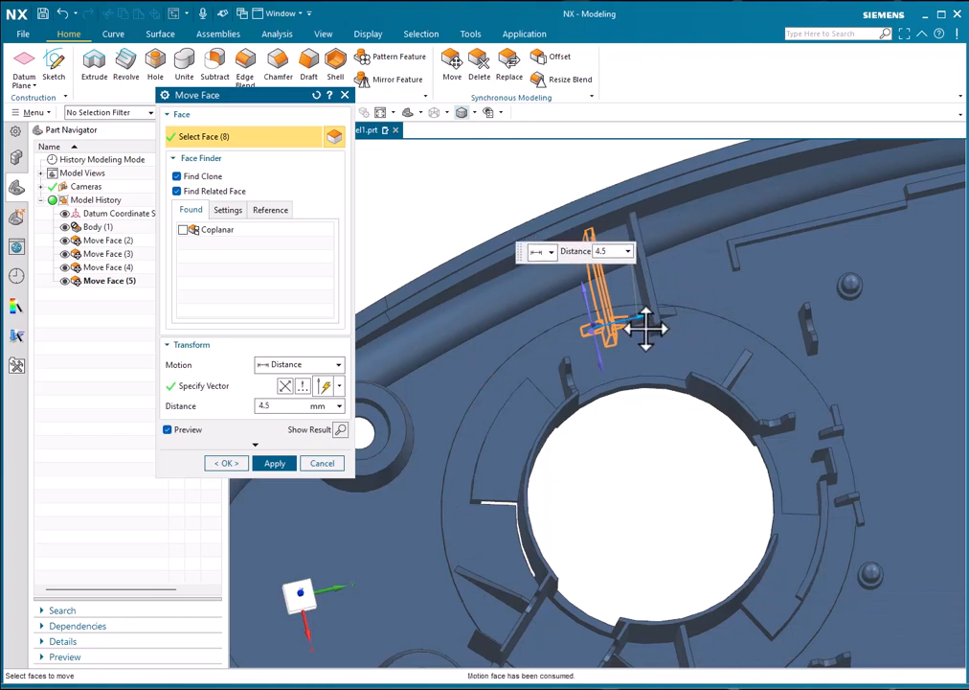
middle_click_drag(755, 340, 569, 325)
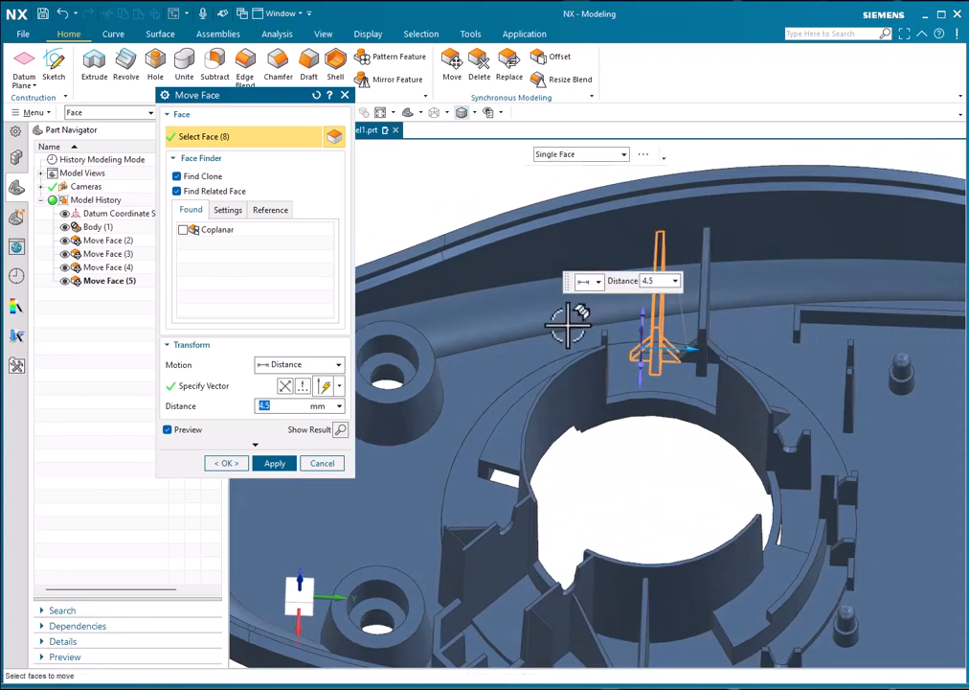
left_click(228, 464)
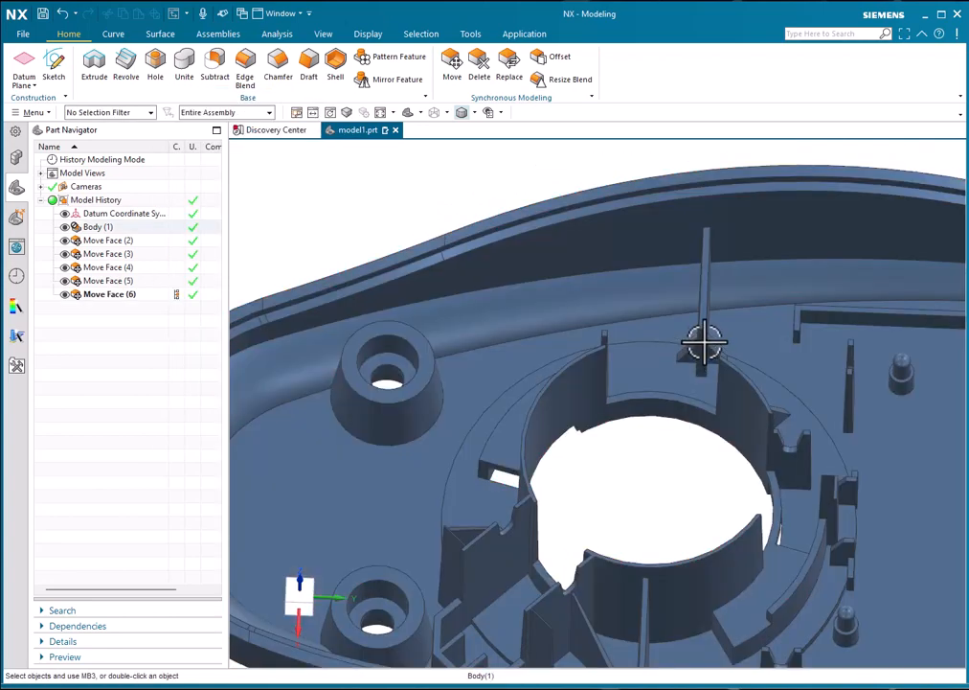
- Start a Move Face on the lower cylindrical face of the domed pin beside the notched upright rib
middle_click_drag(699, 346, 755, 302)
scroll(695, 325, "down", 3)
middle_click_drag(694, 324, 714, 344)
scroll(638, 341, "down", 3)
middle_click_drag(638, 341, 757, 296)
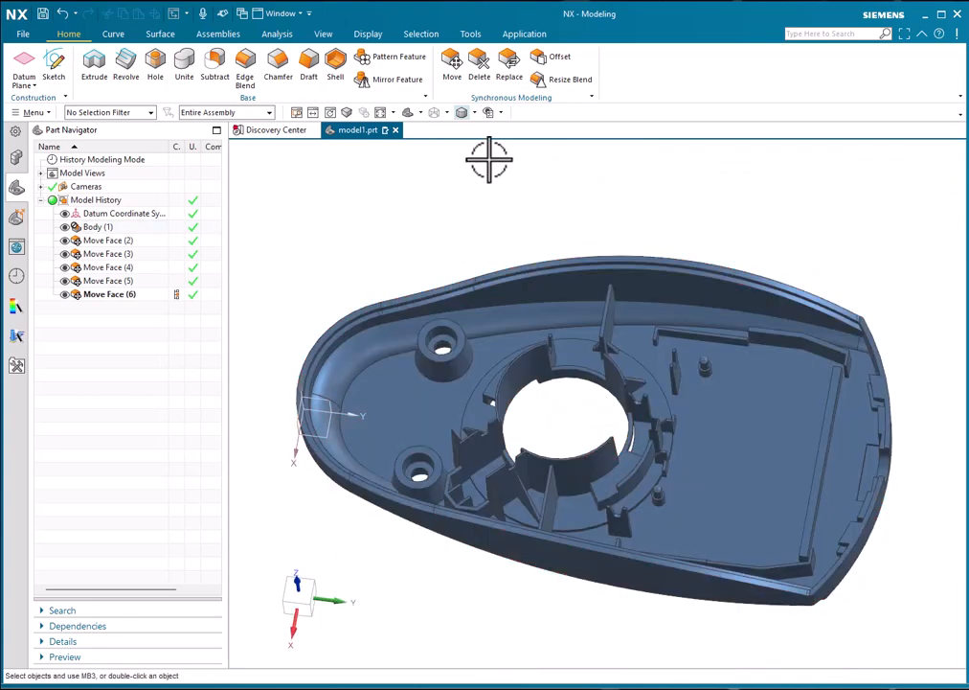
left_click(452, 69)
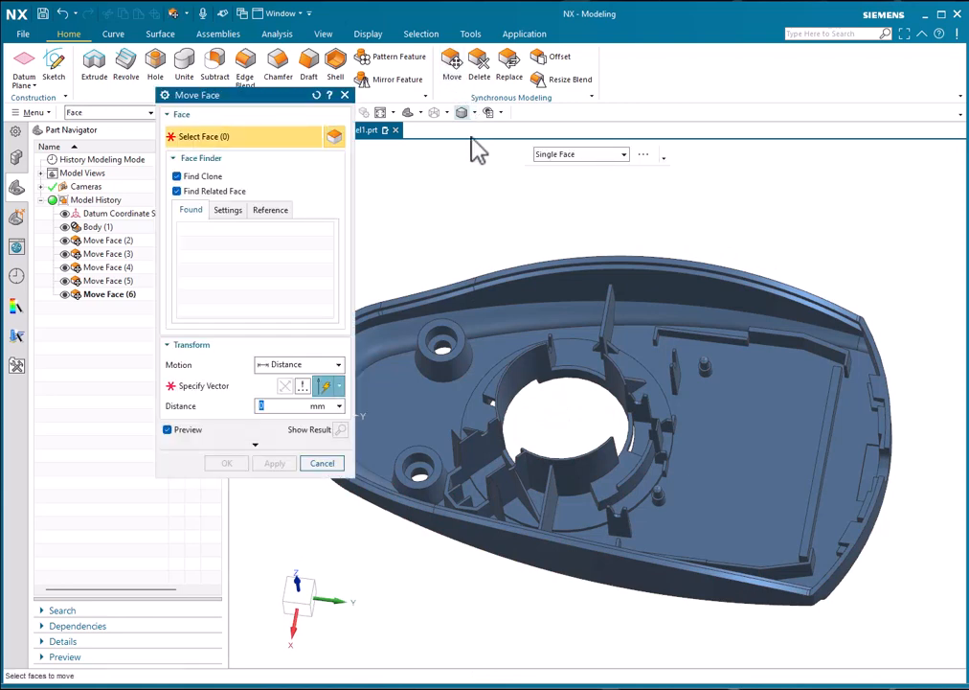
left_click(514, 313)
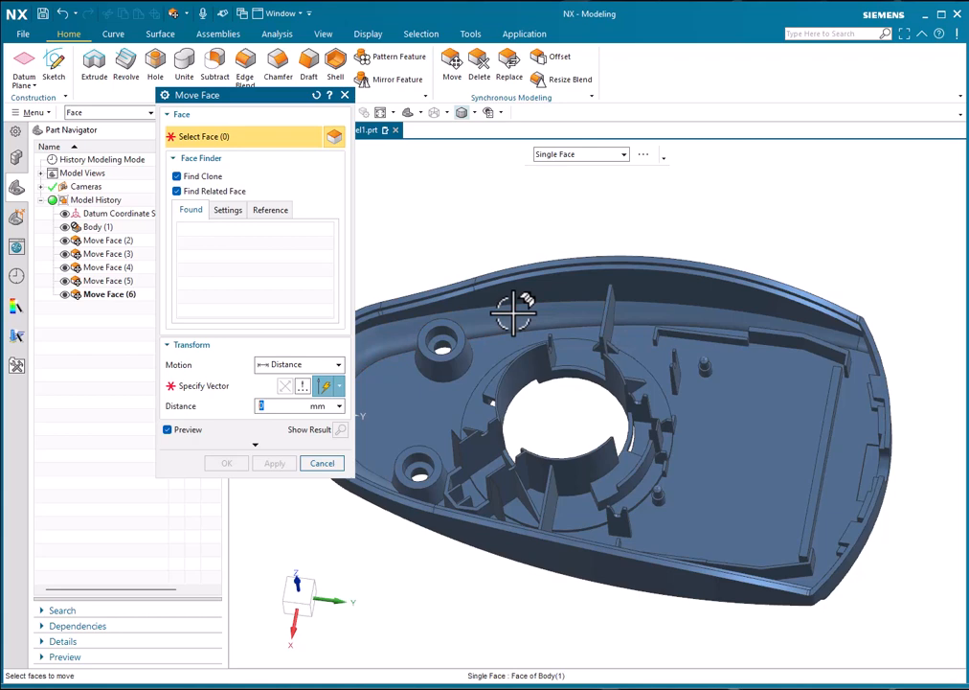
scroll(608, 314, "up", 3)
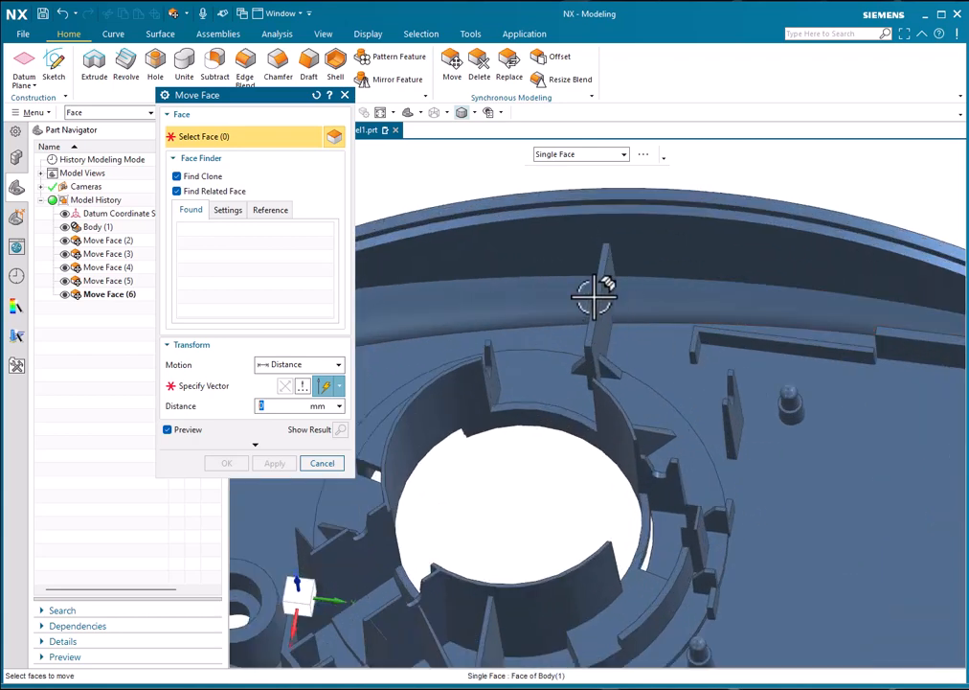
scroll(594, 297, "down", 3)
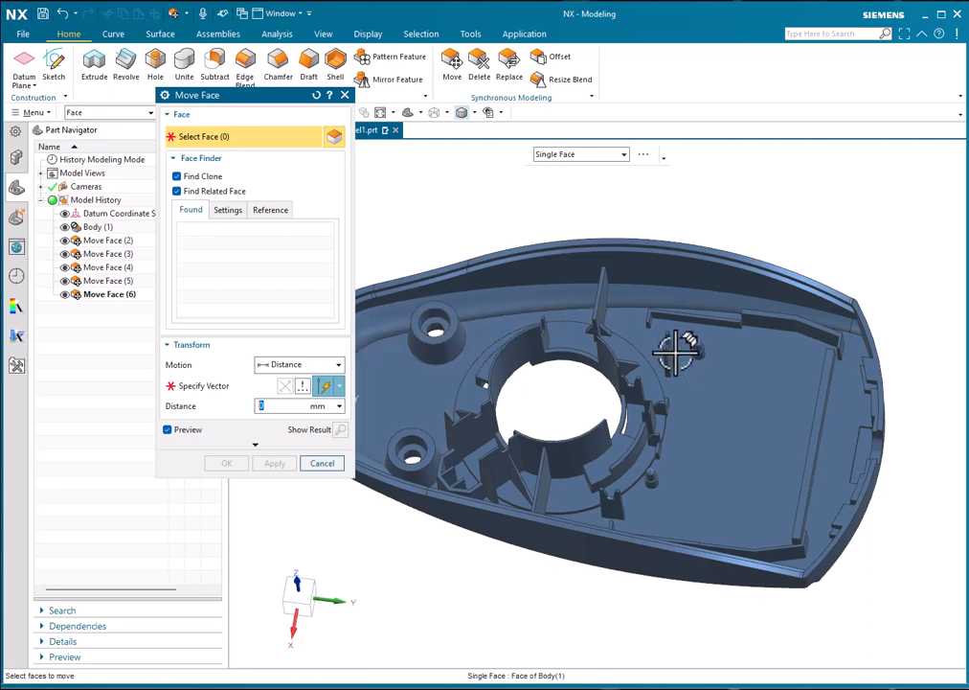
scroll(676, 352, "up", 5)
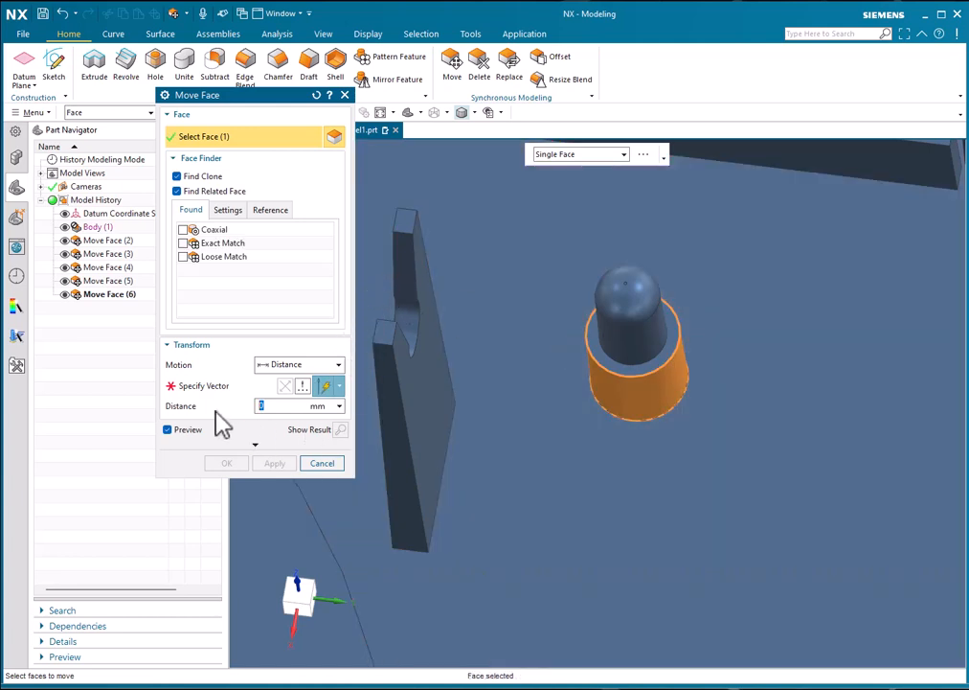
left_click(216, 391)
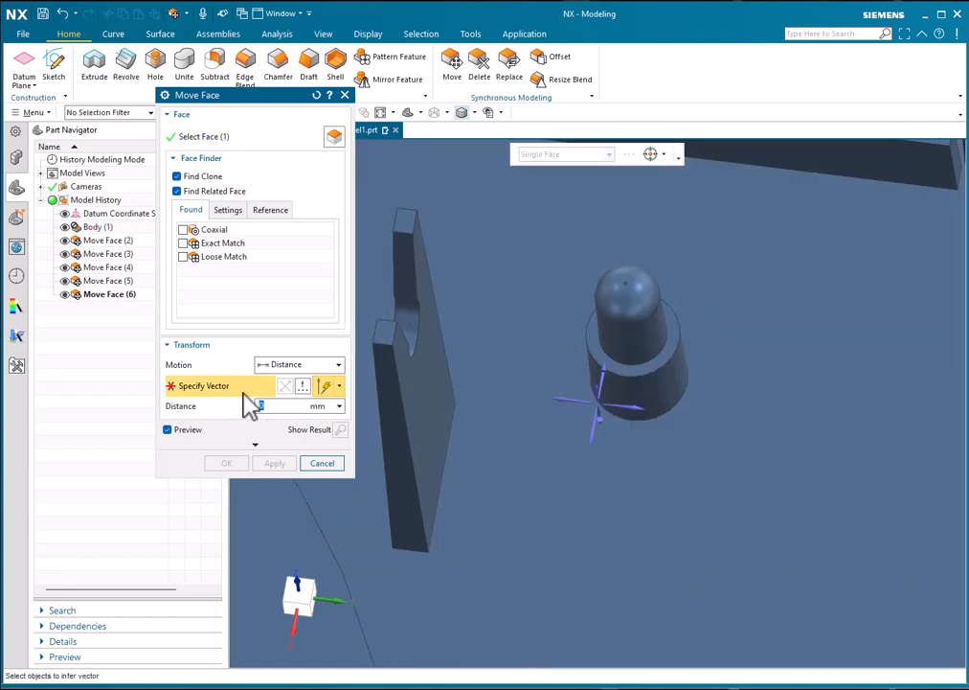
- Try moving the pin's lower cylindrical face 1.5 mm along the positive Y axis
scroll(684, 352, "down", 3)
mouse_move(684, 352)
middle_mouse_down()
mouse_move(697, 362)
mouse_move(696, 352)
middle_mouse_up()
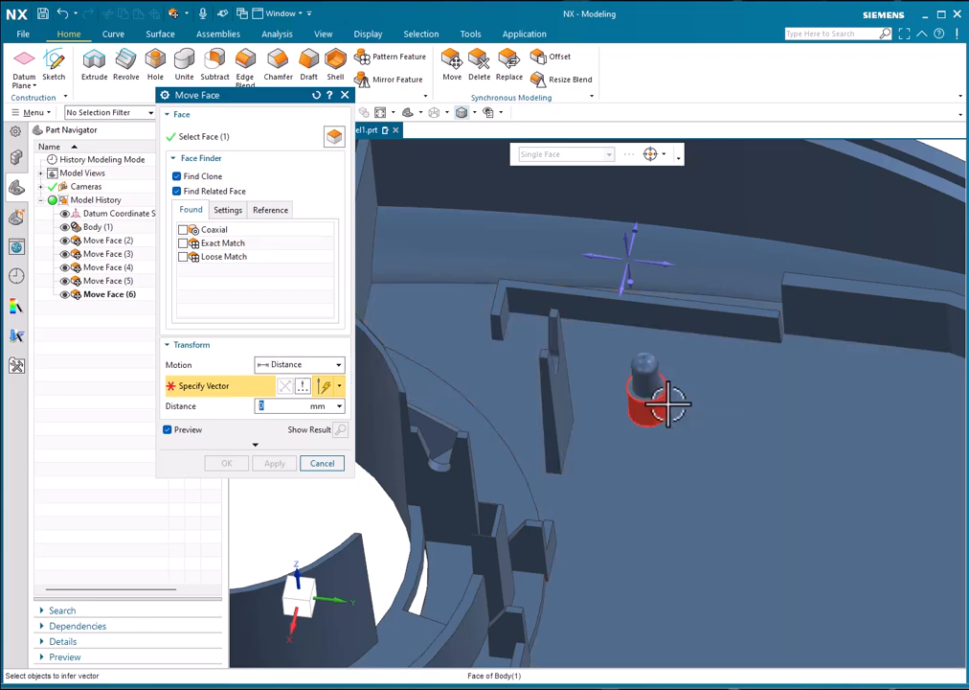
middle_click_drag(634, 417, 688, 422)
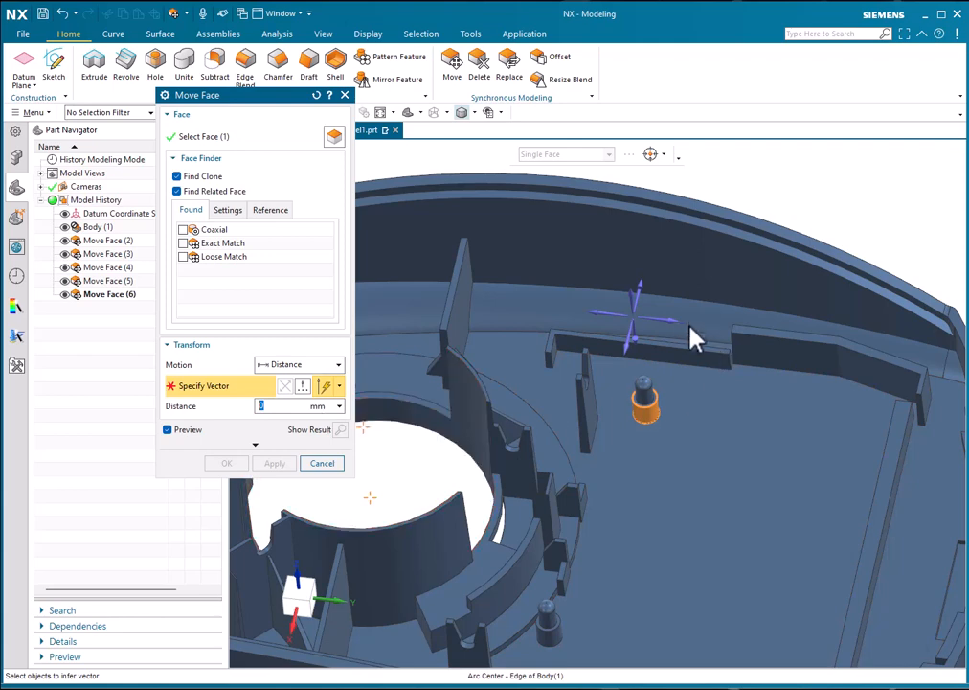
left_click(678, 320)
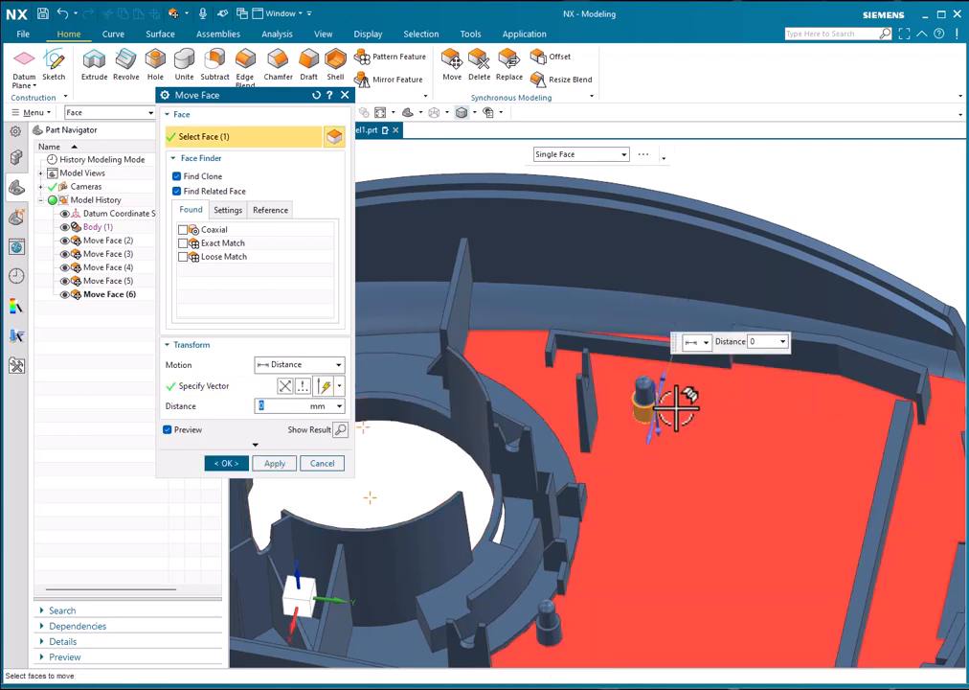
left_click_drag(677, 407, 668, 519)
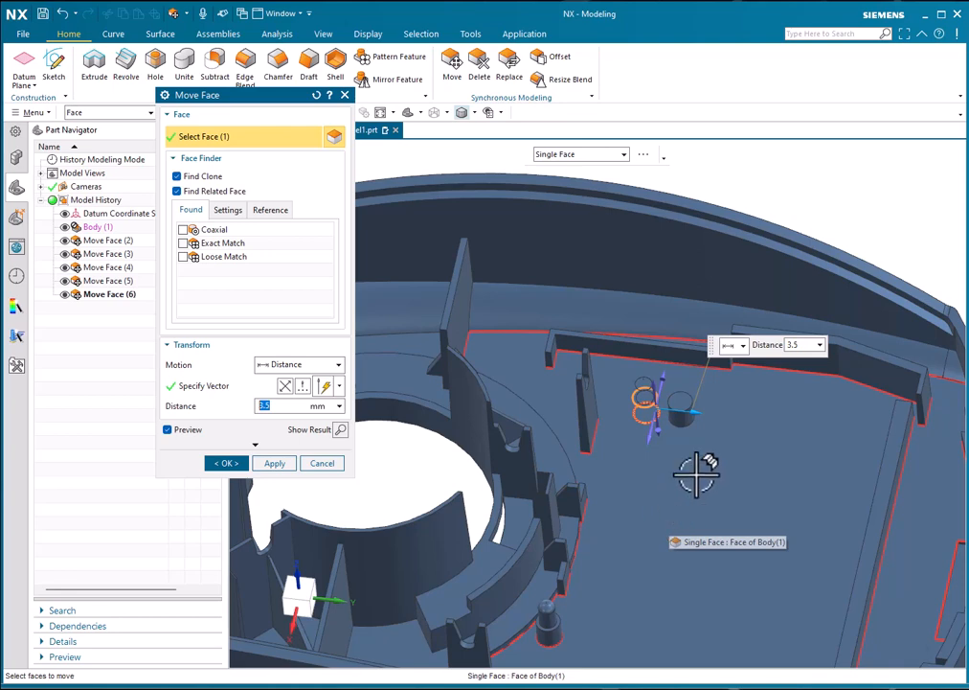
left_click_drag(701, 413, 682, 408)
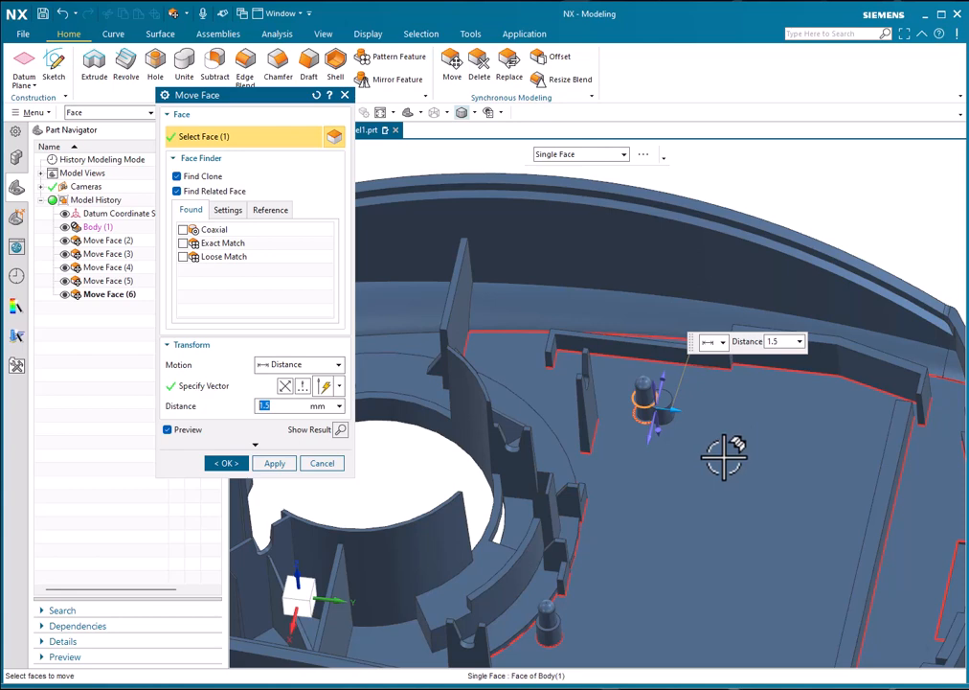
scroll(685, 414, "up", 2)
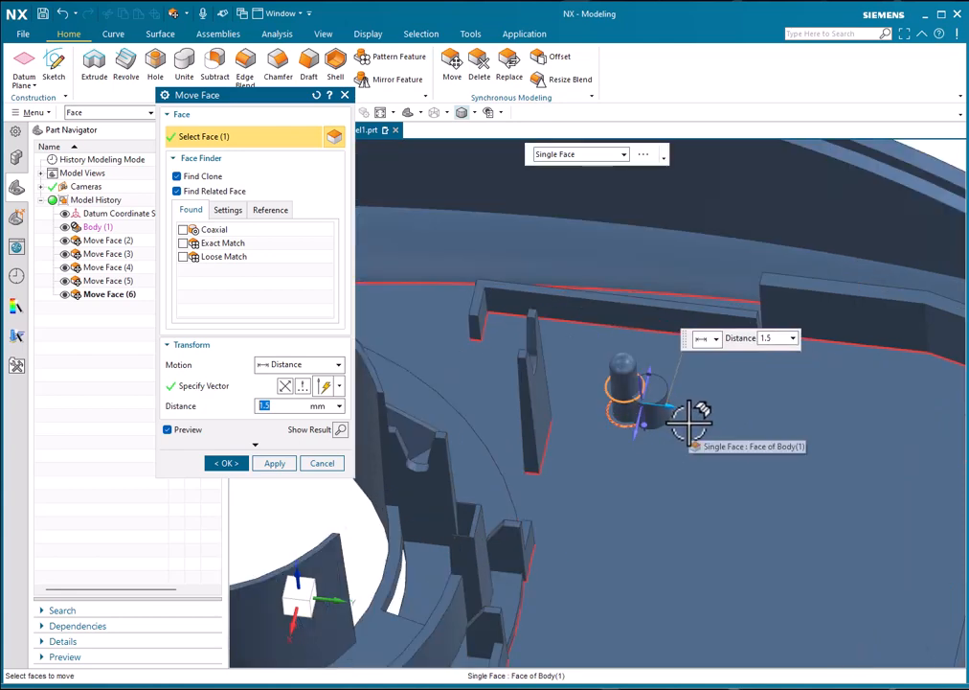
- Examine the full result of moving only the pin's lower face, then discard the operation
left_click(341, 430)
middle_click_drag(638, 432, 668, 431)
scroll(668, 431, "up", 3)
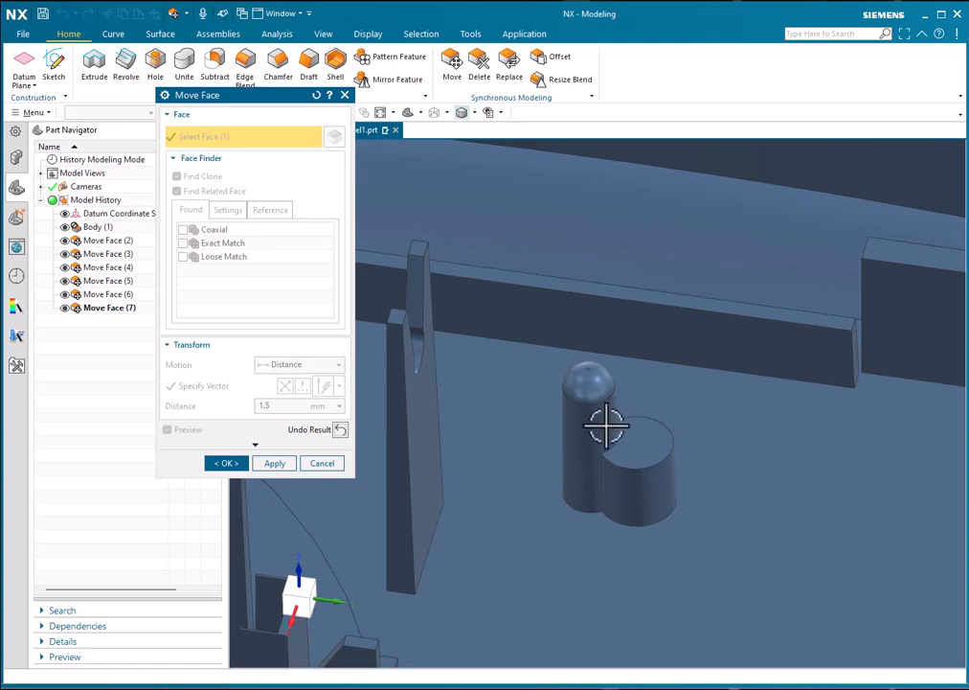
scroll(604, 429, "down", 3)
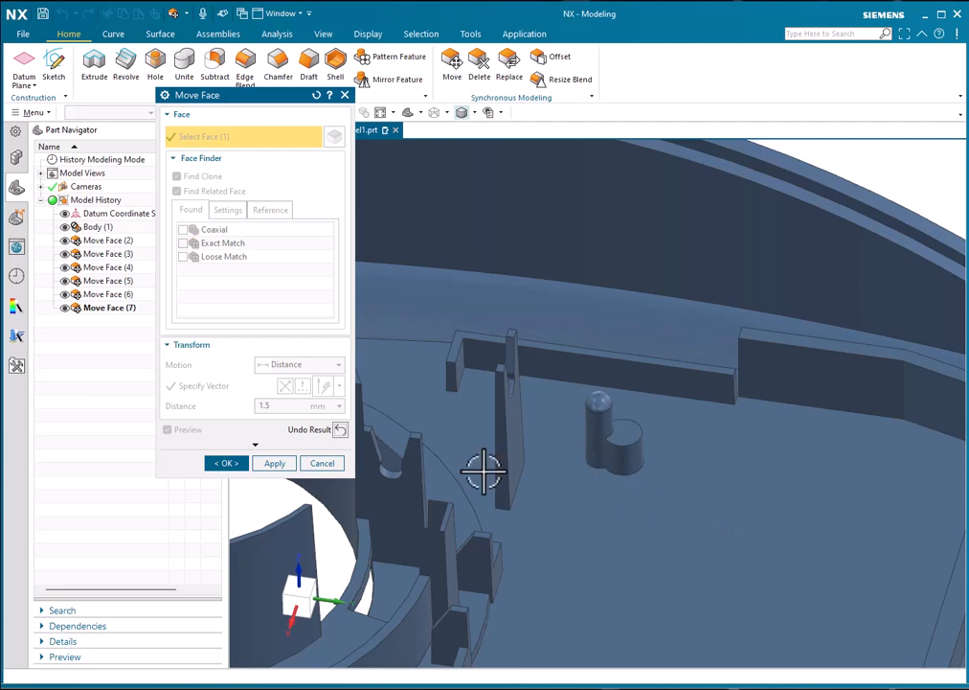
left_click(340, 429)
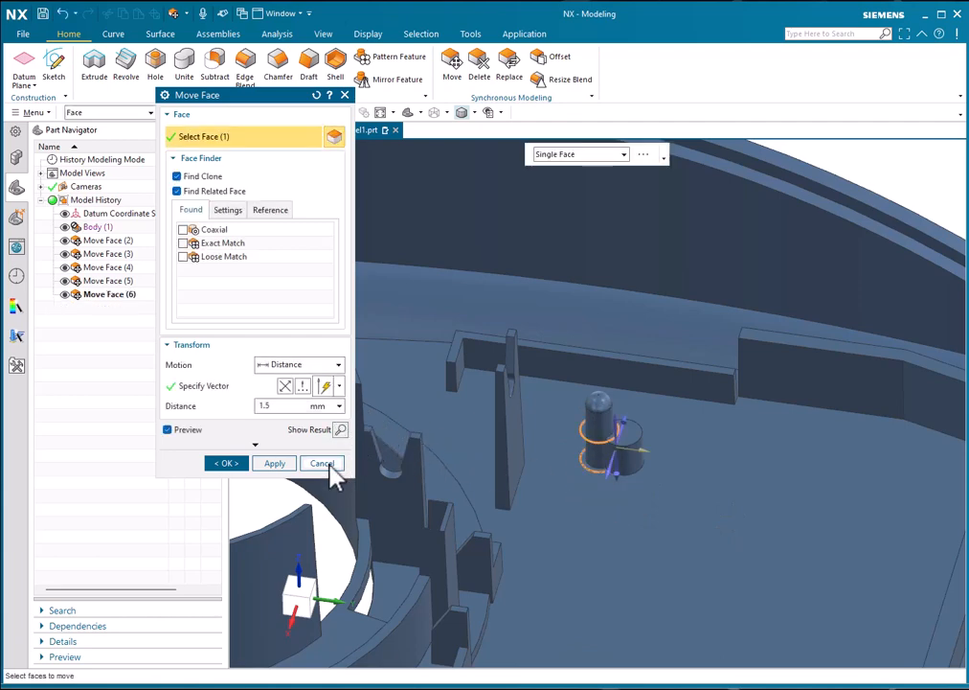
left_click(325, 465)
scroll(649, 401, "down", 5)
scroll(659, 419, "down", 2)
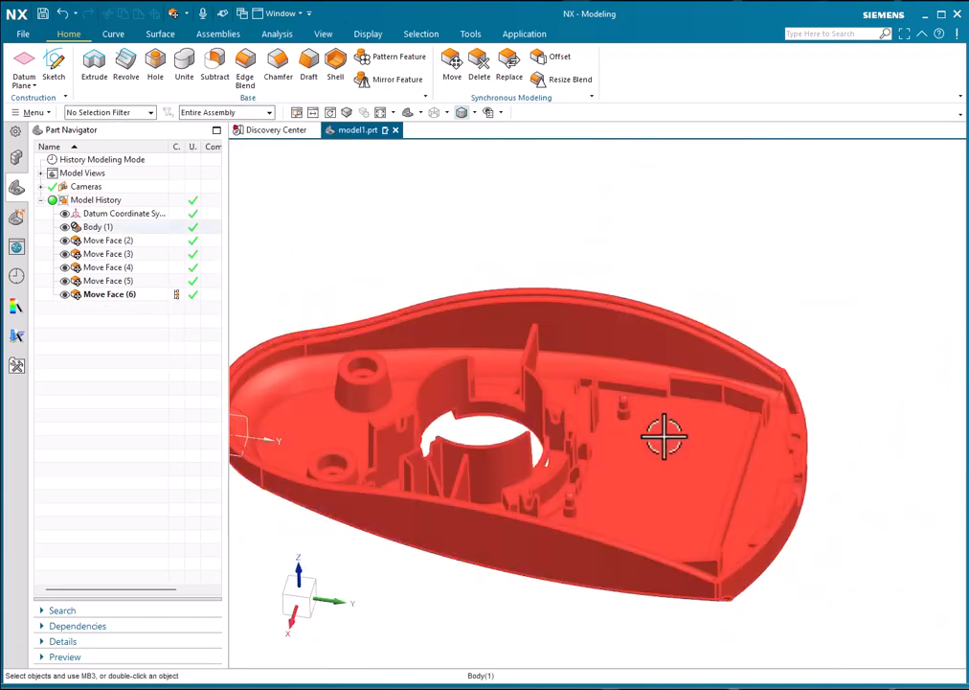
middle_click_drag(663, 437, 670, 435)
scroll(668, 435, "down", 3)
scroll(594, 443, "up", 3)
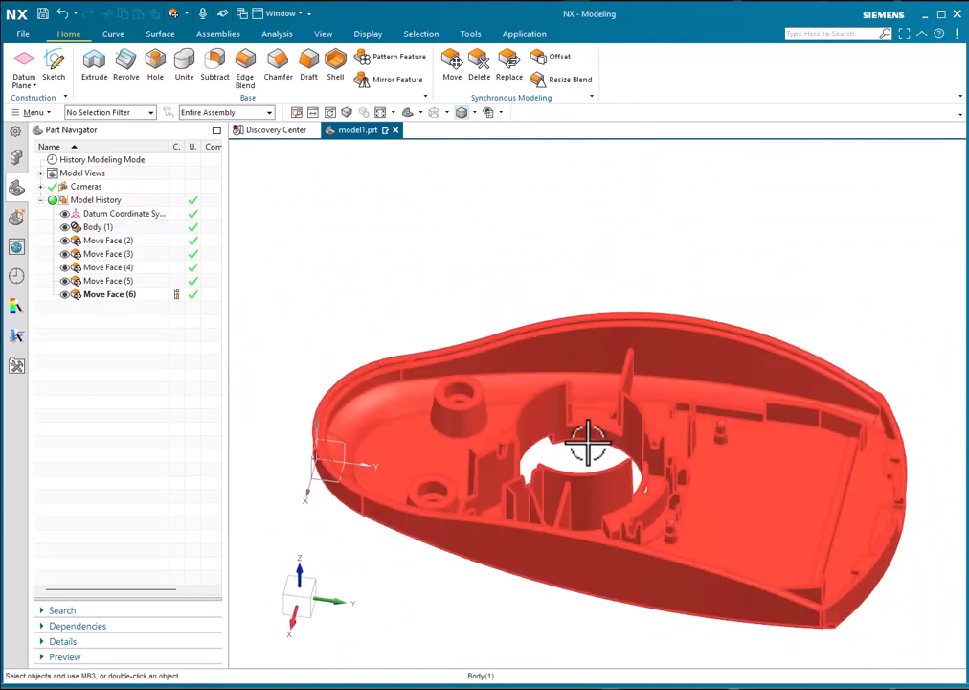
middle_click_drag(580, 448, 585, 454)
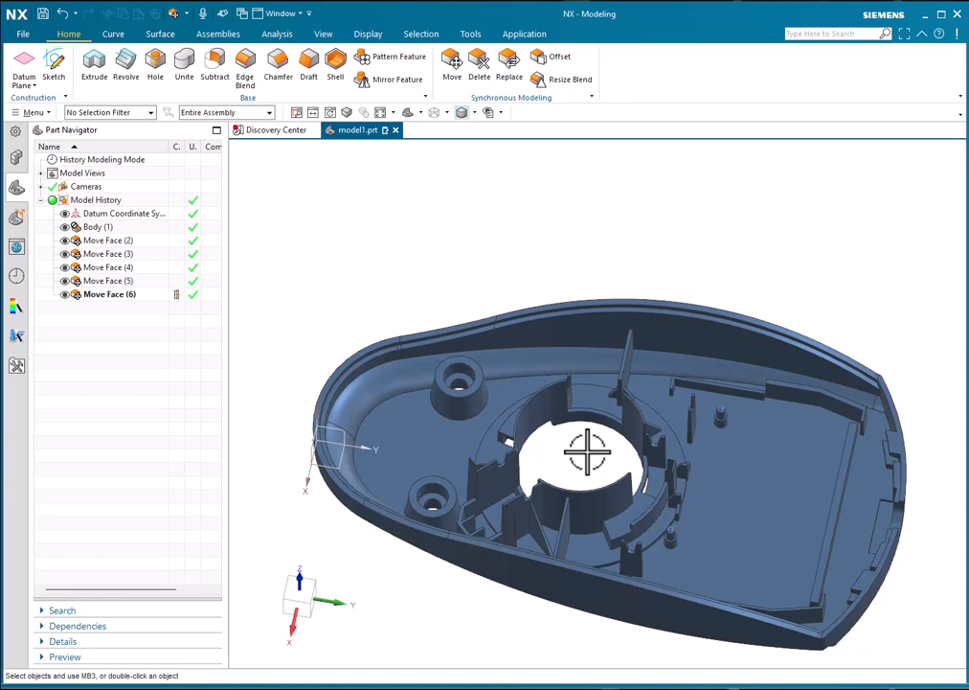
left_click(592, 97)
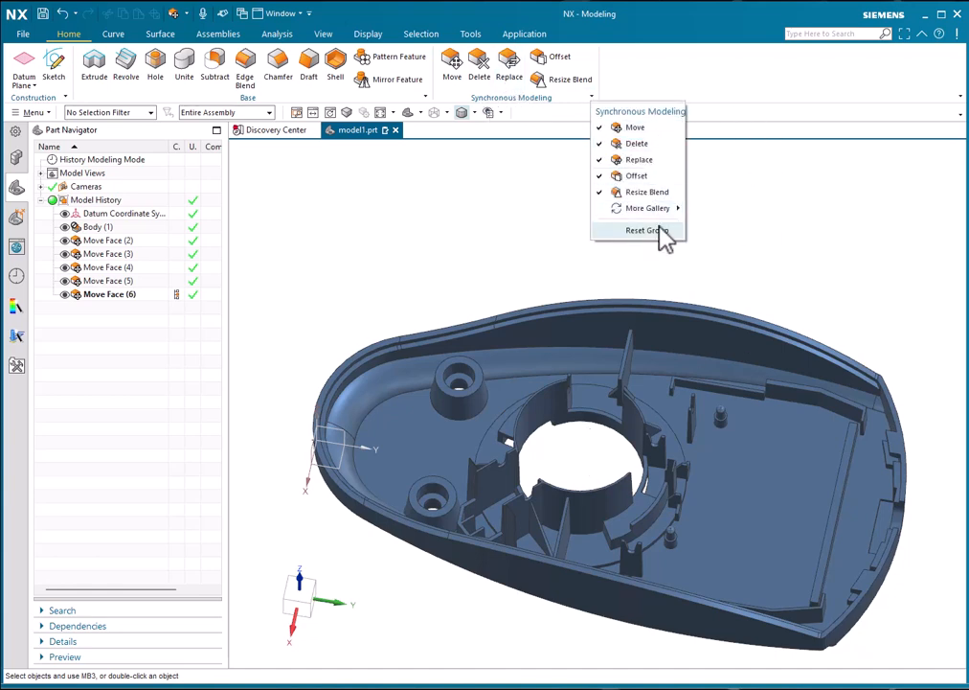
mouse_move(643, 216)
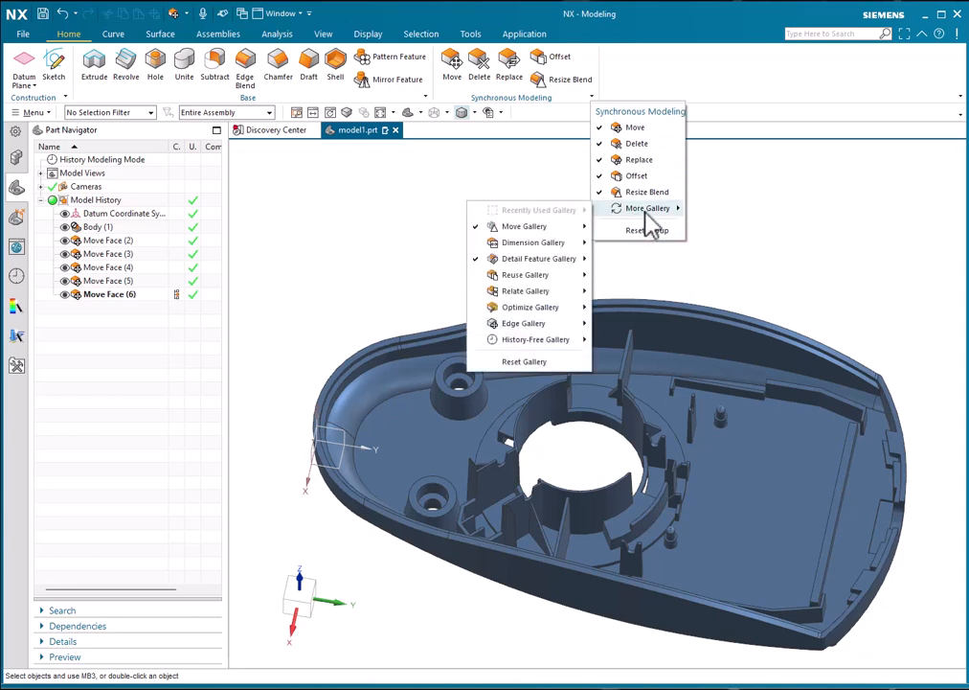
left_click(757, 84)
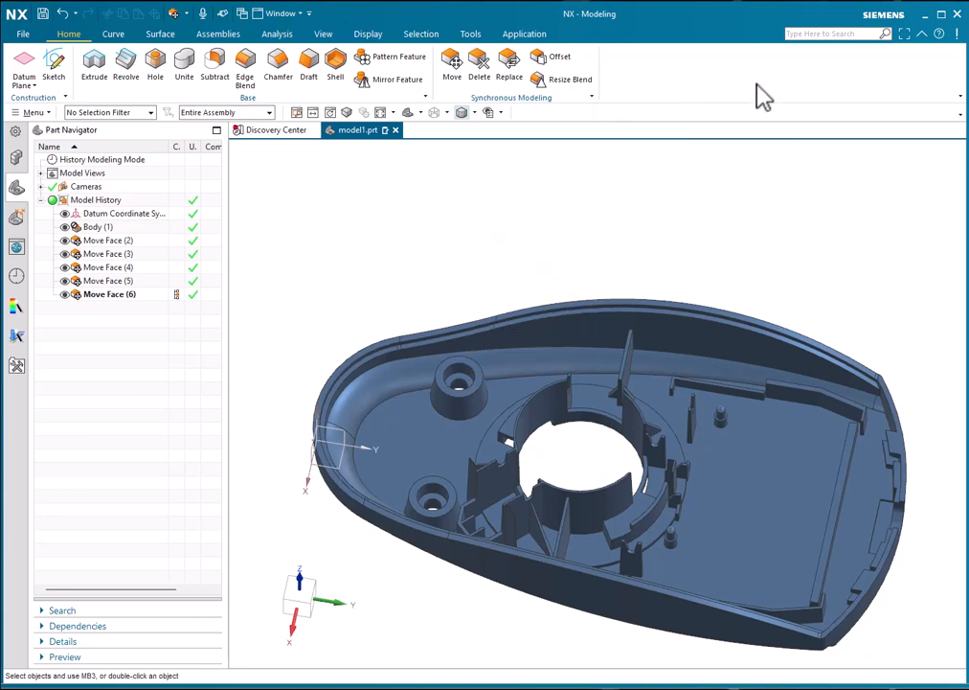